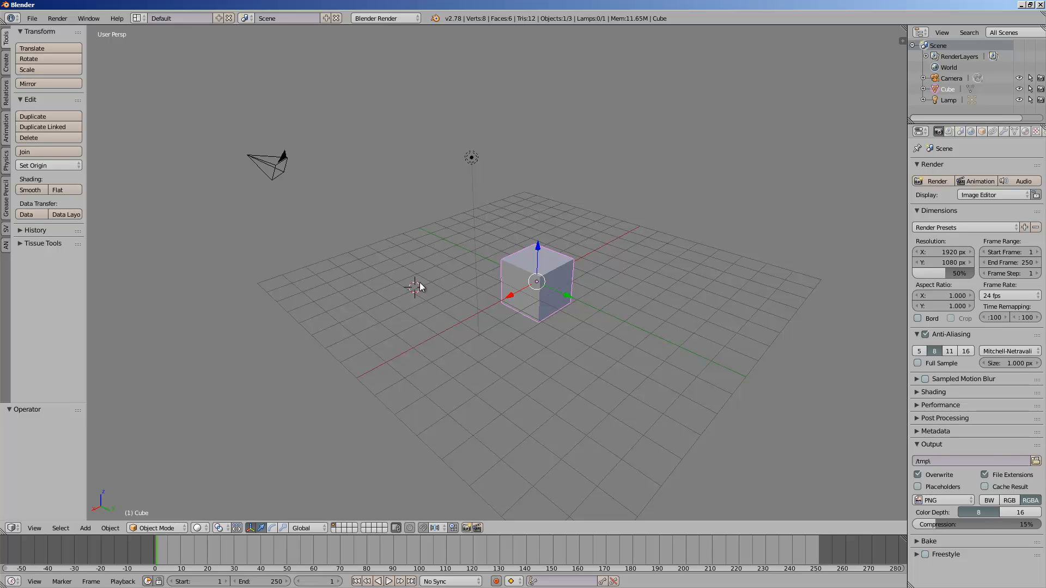
# Delete all default objects from the scene, including the camera, cube and lamp.
pyautogui.moveTo(481, 263); pyautogui.dragTo(455, 256, button='middle')
pyautogui.press('a')
pyautogui.press('a')
pyautogui.press('x')
pyautogui.click(455, 256)
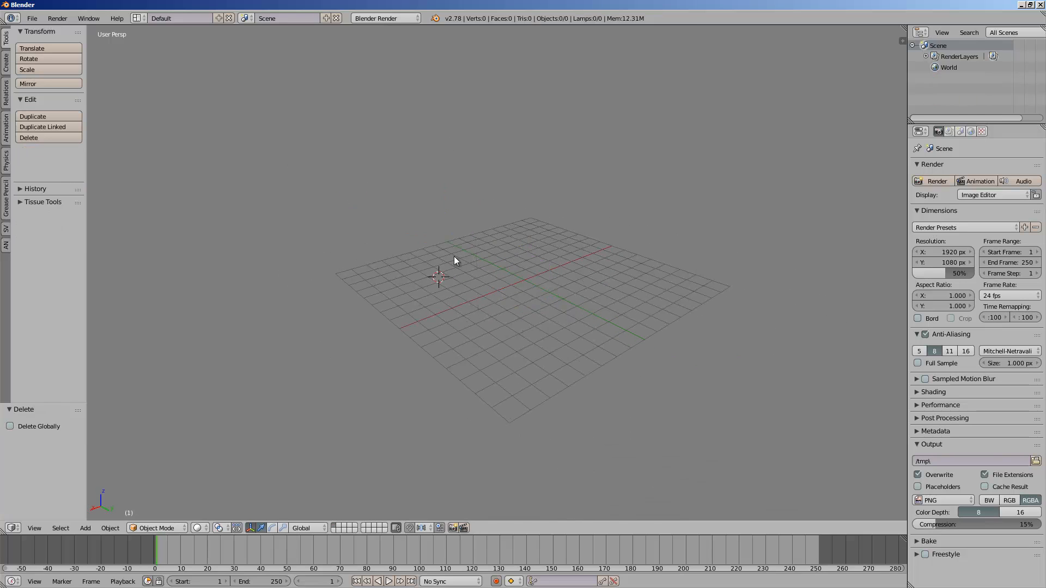
# Switch to the Compositing screen layout and merge the 3D view over the neighbouring image editor.
pyautogui.scroll(-2, 456, 256)
pyautogui.click(136, 18)
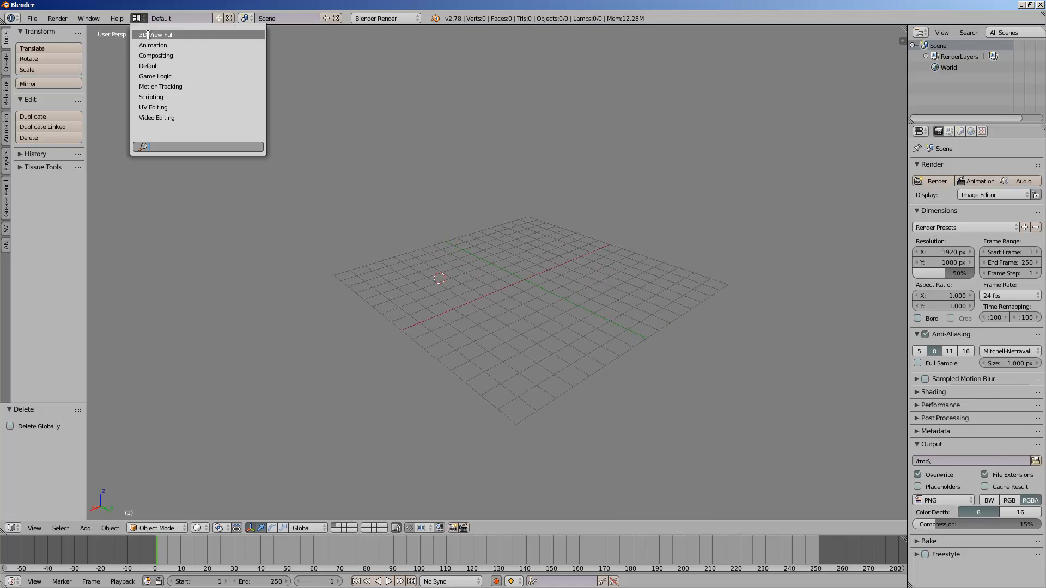
pyautogui.click(155, 55)
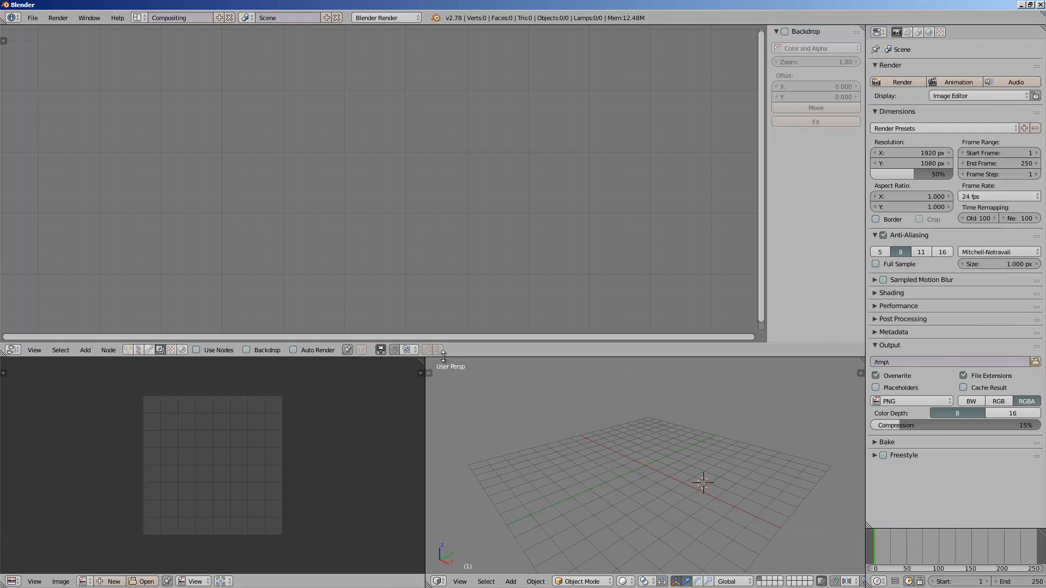
pyautogui.moveTo(444, 357); pyautogui.dragTo(348, 355)
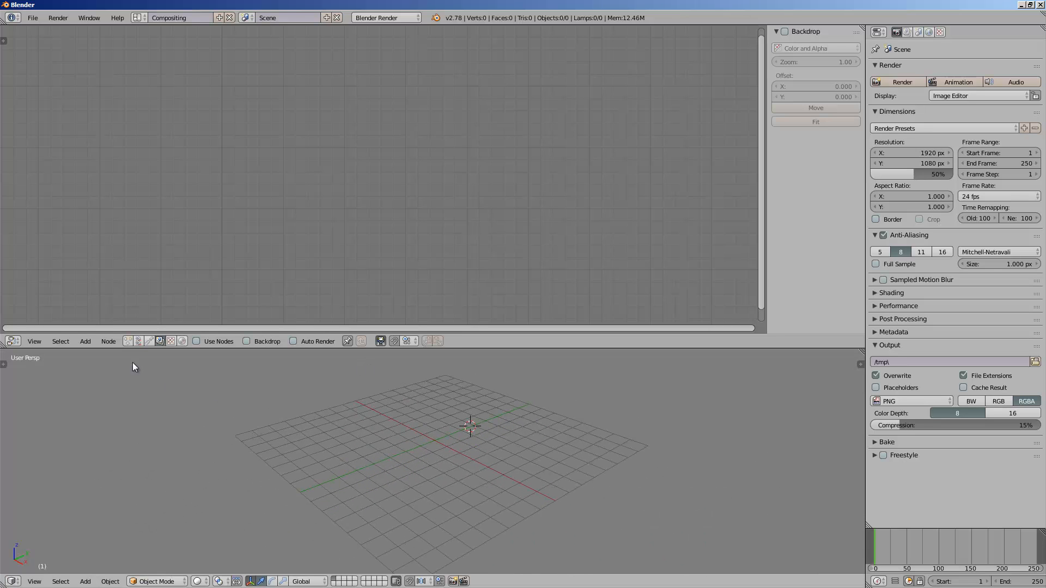
# Set the node editor to the Animation Nodes tree type and add a Distribute Matrices node.
pyautogui.click(129, 341)
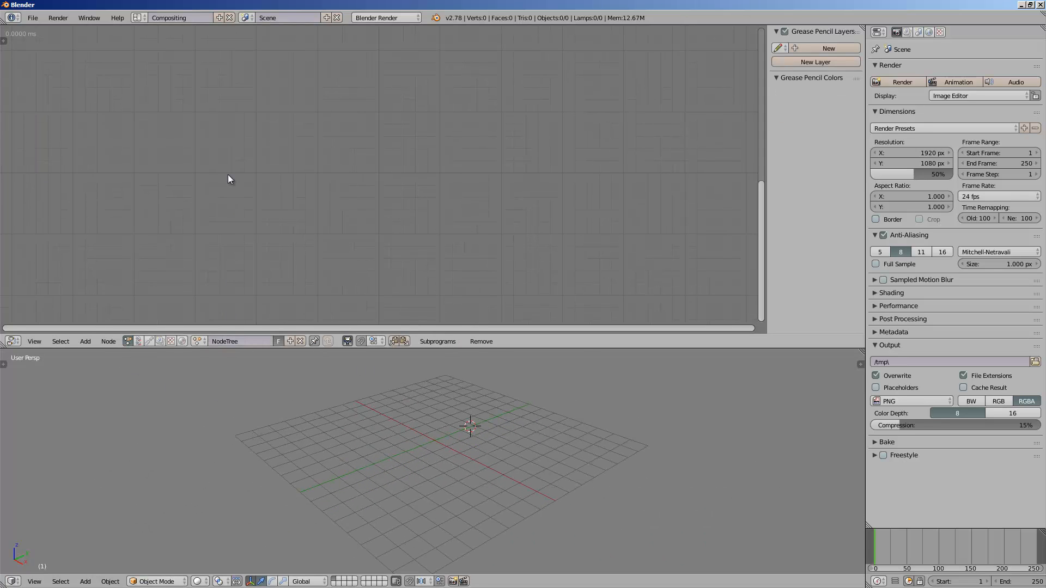
pyautogui.hotkey('ctrl', 'a')
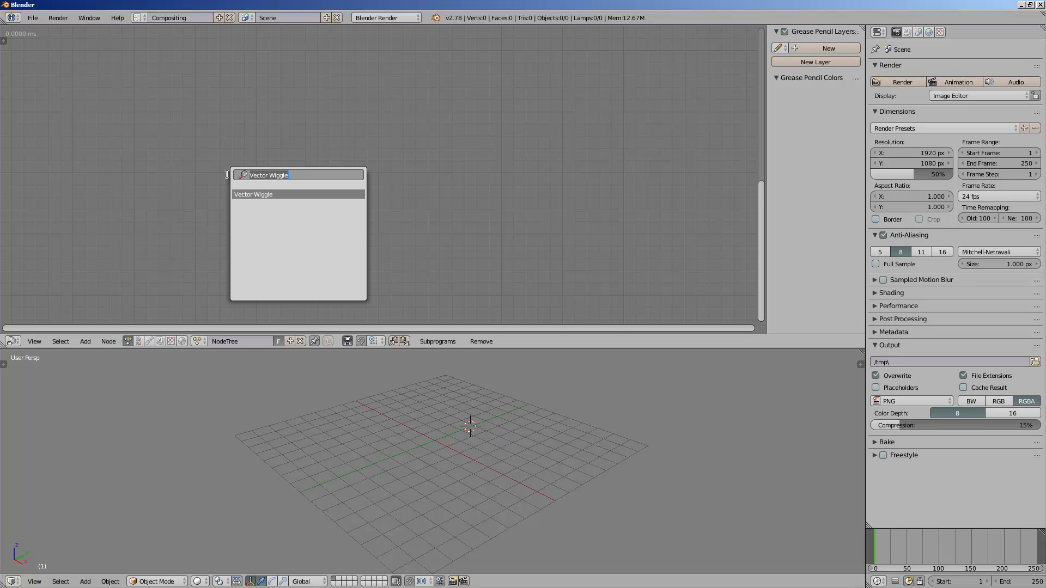
pyautogui.press('BackSpace')
pyautogui.write('distr')
pyautogui.press('Return')
pyautogui.click(241, 112)
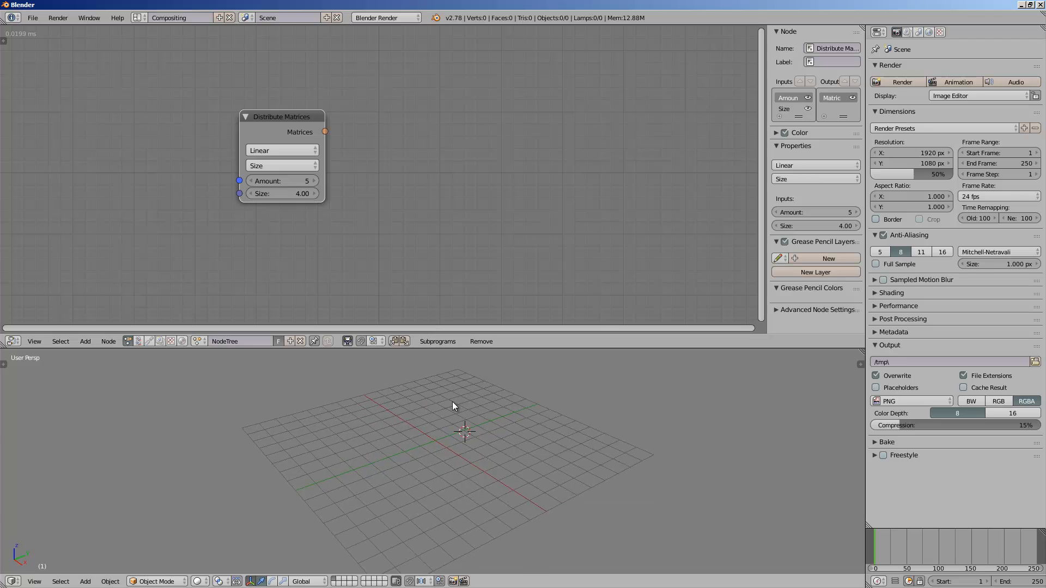
# Set the Distribute Matrices node to Grid mode and reposition it in the node editor.
pyautogui.moveTo(452, 401); pyautogui.dragTo(498, 420, button='middle')
pyautogui.click(282, 151)
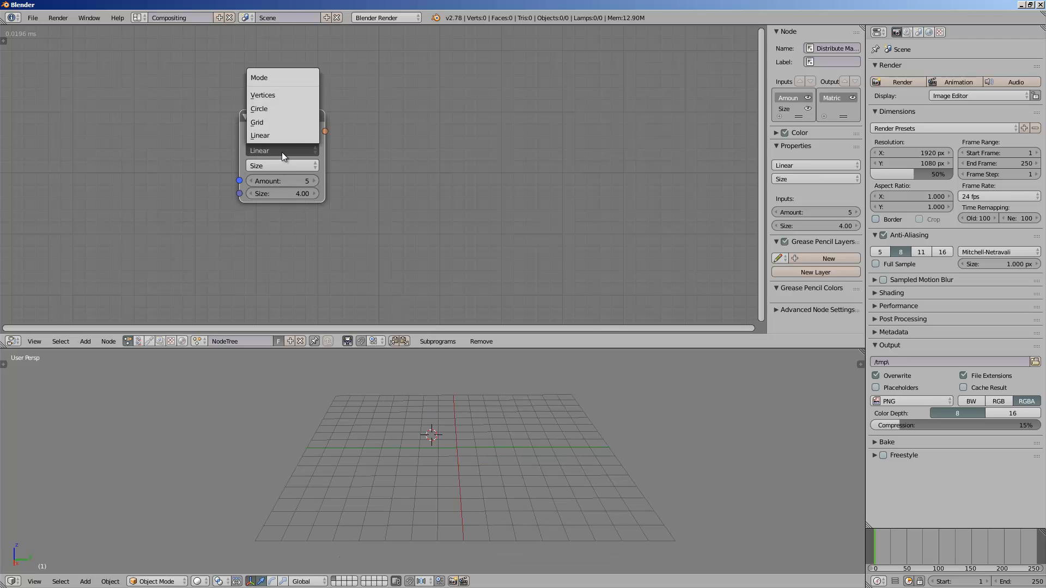
pyautogui.click(288, 124)
pyautogui.moveTo(325, 131); pyautogui.dragTo(279, 99)
pyautogui.scroll(2, 347, 131)
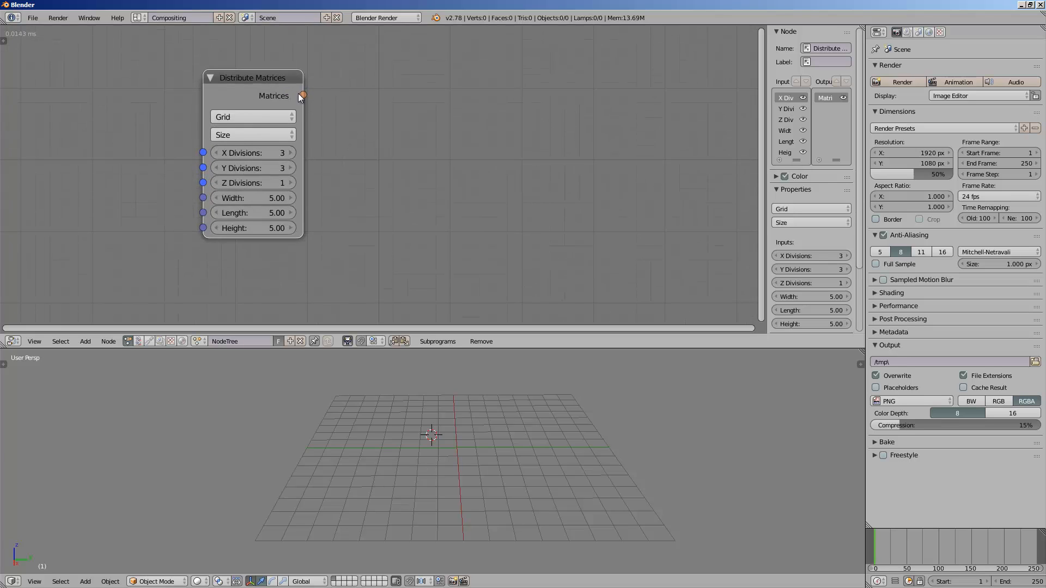
pyautogui.moveTo(299, 95); pyautogui.dragTo(367, 99)
pyautogui.moveTo(275, 80); pyautogui.dragTo(289, 75)
pyautogui.scroll(-1, 359, 118)
pyautogui.moveTo(360, 119)
pyautogui.mouseDown(button='middle')
pyautogui.moveTo(328, 119)
pyautogui.moveTo(364, 109)
pyautogui.mouseUp(button='middle')
# Add a Cylinder Mesh node below Distribute Matrices and enlarge the node editor area slightly.
pyautogui.hotkey('ctrl', 'a')
pyautogui.write('cy')
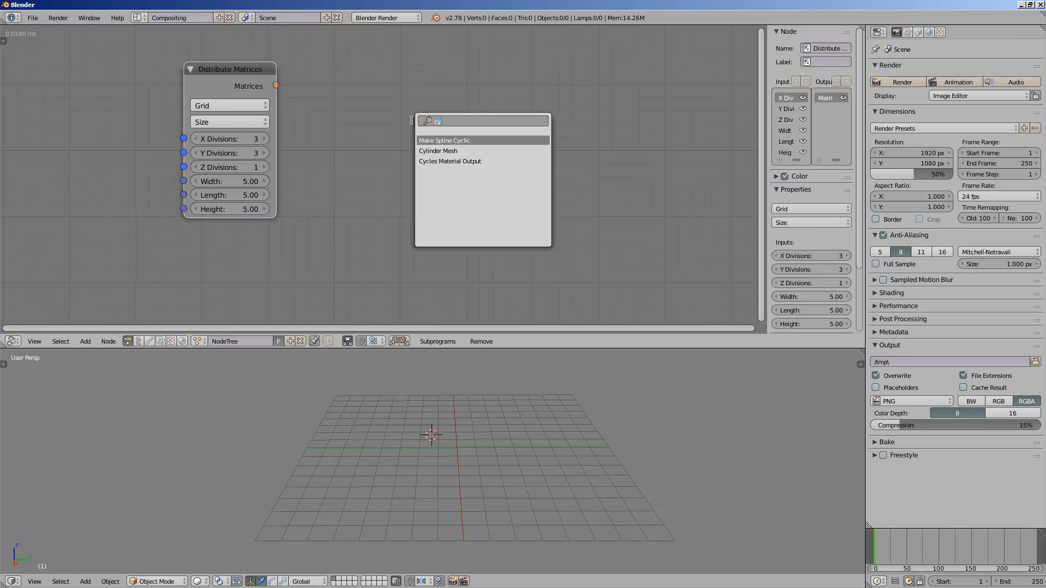
pyautogui.press('Down')
pyautogui.press('Return')
pyautogui.click(189, 226)
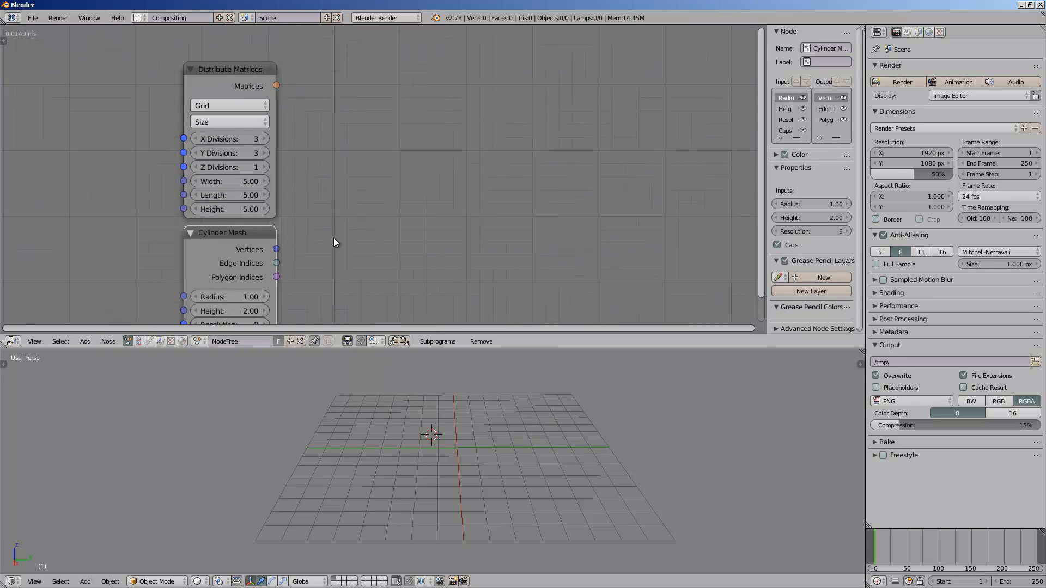
pyautogui.scroll(-1, 333, 242)
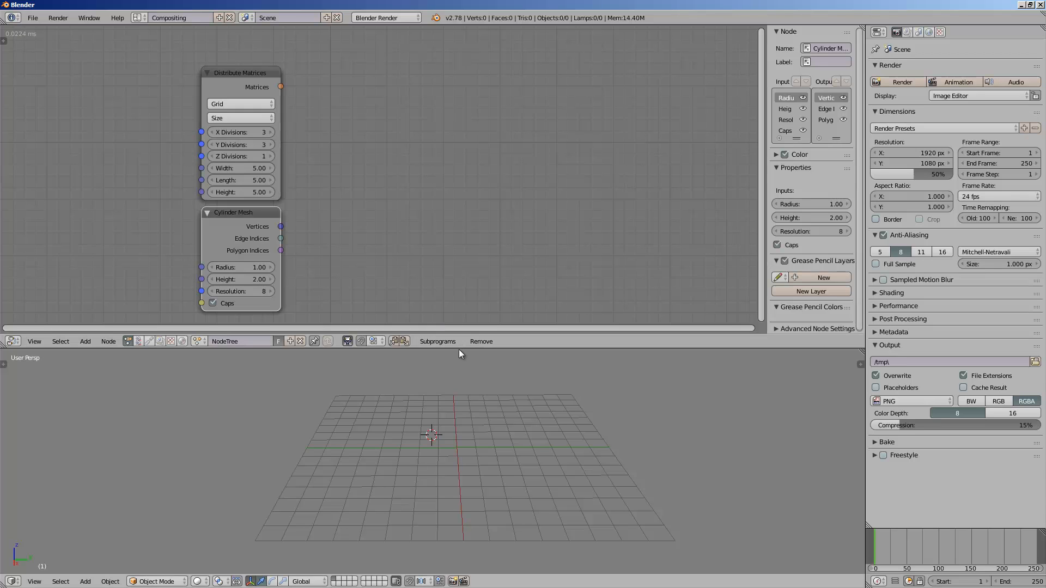
pyautogui.moveTo(459, 348); pyautogui.dragTo(458, 368)
pyautogui.moveTo(267, 228); pyautogui.dragTo(333, 230)
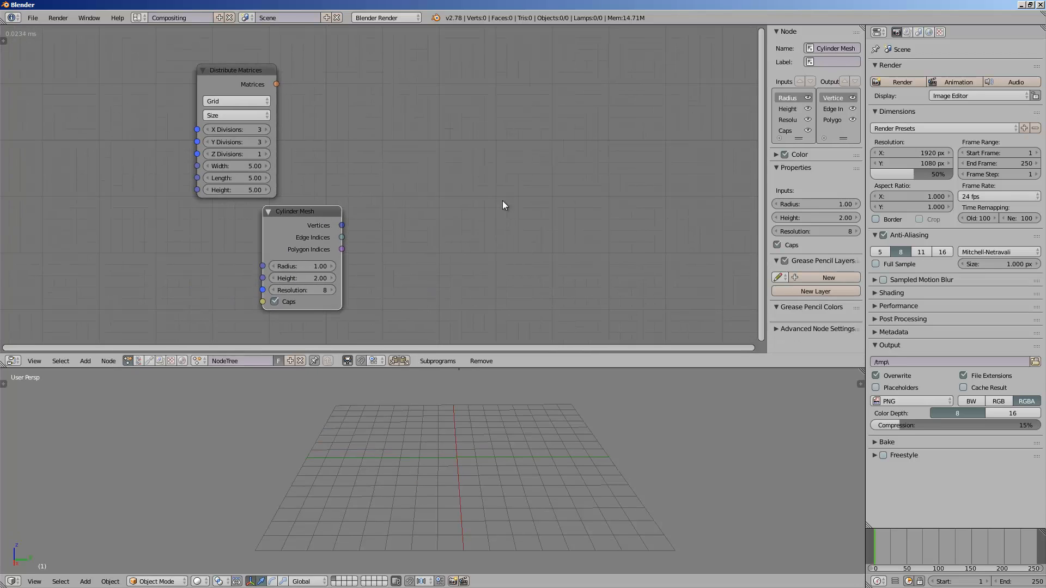
pyautogui.moveTo(490, 177); pyautogui.dragTo(488, 177, button='middle')
pyautogui.hotkey('ctrl', 'a')
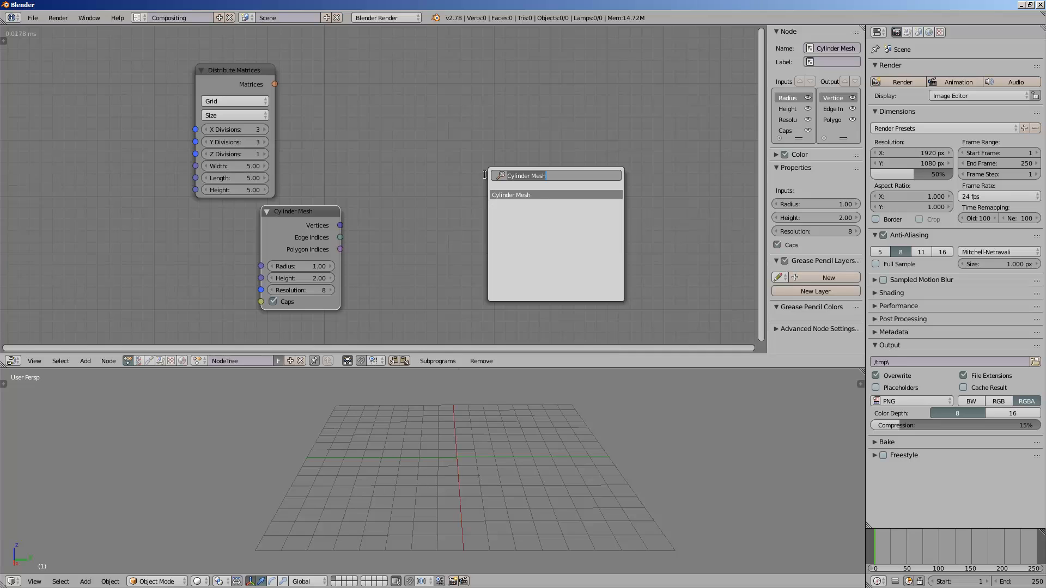
pyautogui.press('Escape')
pyautogui.hotkey('shift', 'a')
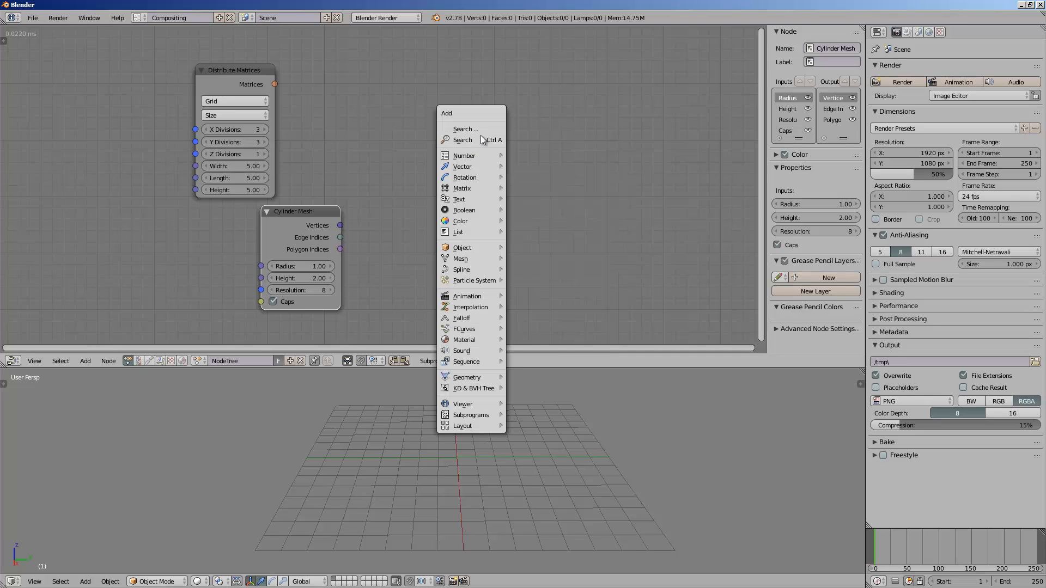
pyautogui.click(483, 141)
pyautogui.write('output')
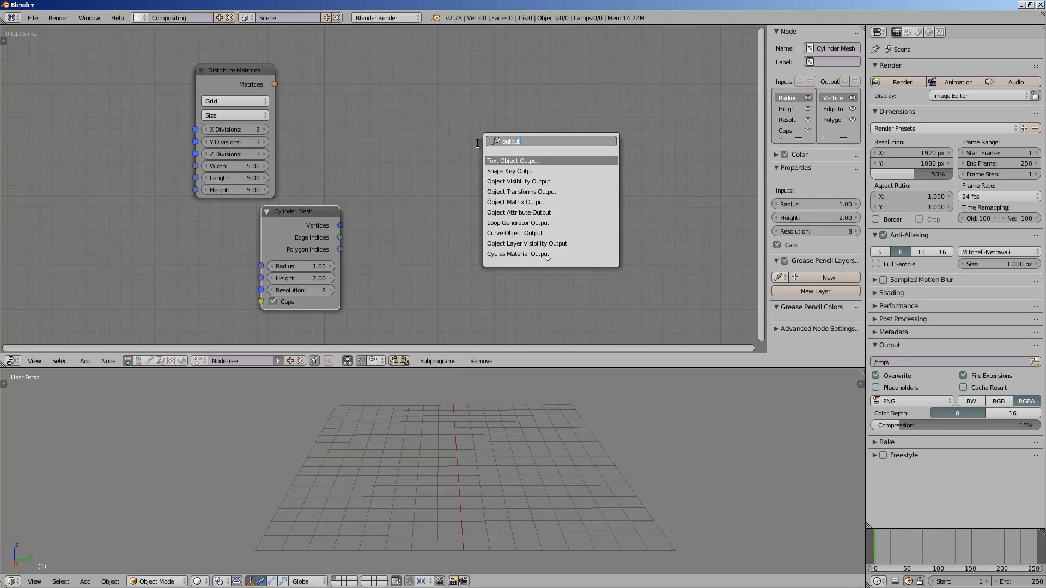
pyautogui.hotkey('ctrl', 'a')
pyautogui.write('mesh data')
pyautogui.press('Down')
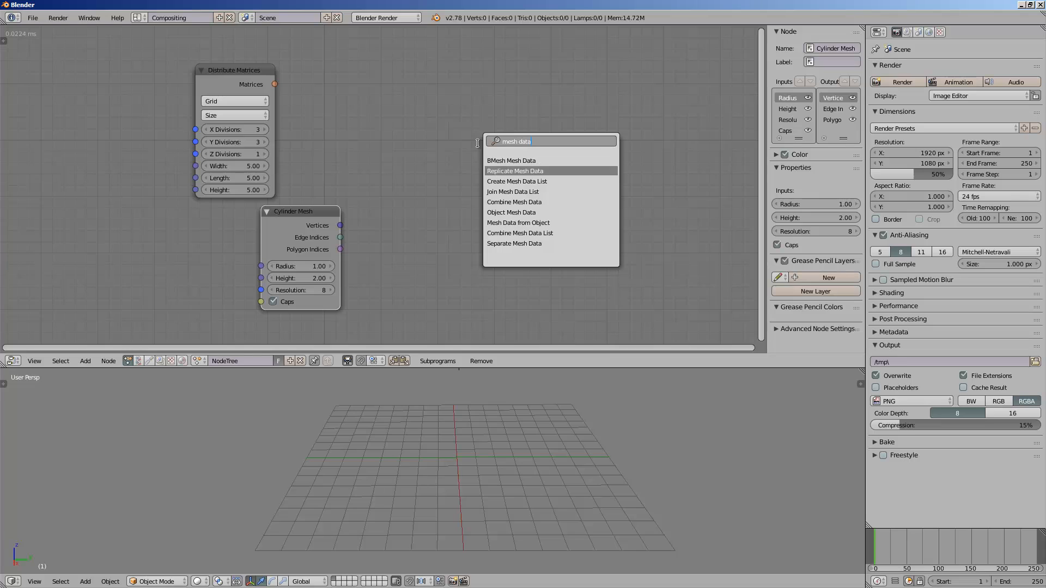
pyautogui.press('Down')
pyautogui.press('Down')
pyautogui.press('Down')
pyautogui.press('Down')
pyautogui.press('Down')
pyautogui.press('Down')
pyautogui.press('Down')
pyautogui.press('Up')
pyautogui.press('Up')
pyautogui.press('Up')
pyautogui.press('Up')
pyautogui.press('Up')
pyautogui.press('Up')
pyautogui.press('Up')
pyautogui.press('Up')
pyautogui.press('Down')
pyautogui.press('Down')
pyautogui.press('Down')
pyautogui.press('Escape')
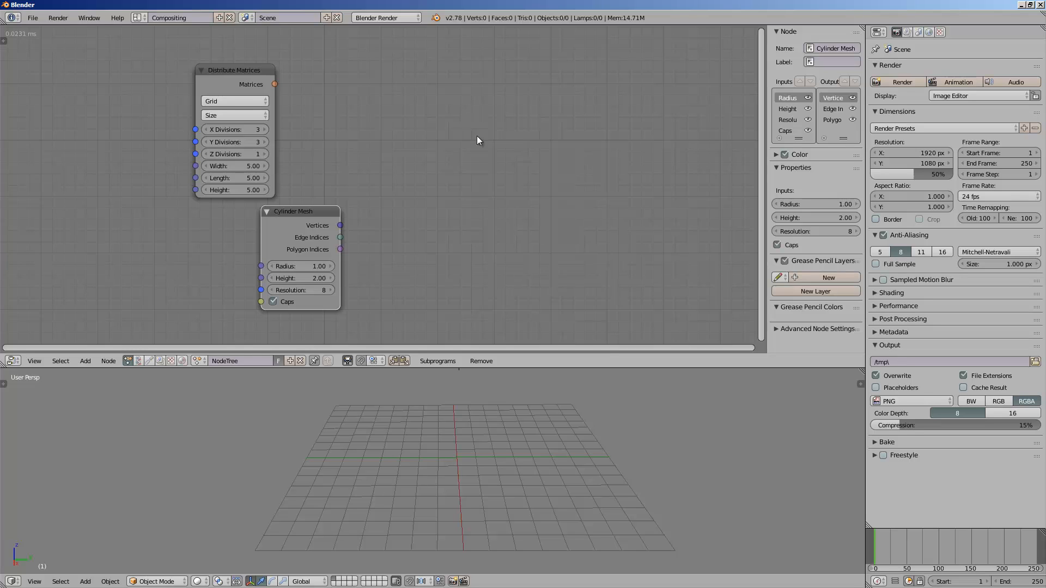
# Add a Mesh Object Output node and space it apart from the Cylinder Mesh node.
pyautogui.hotkey('shift', 'a')
pyautogui.moveTo(458, 243)
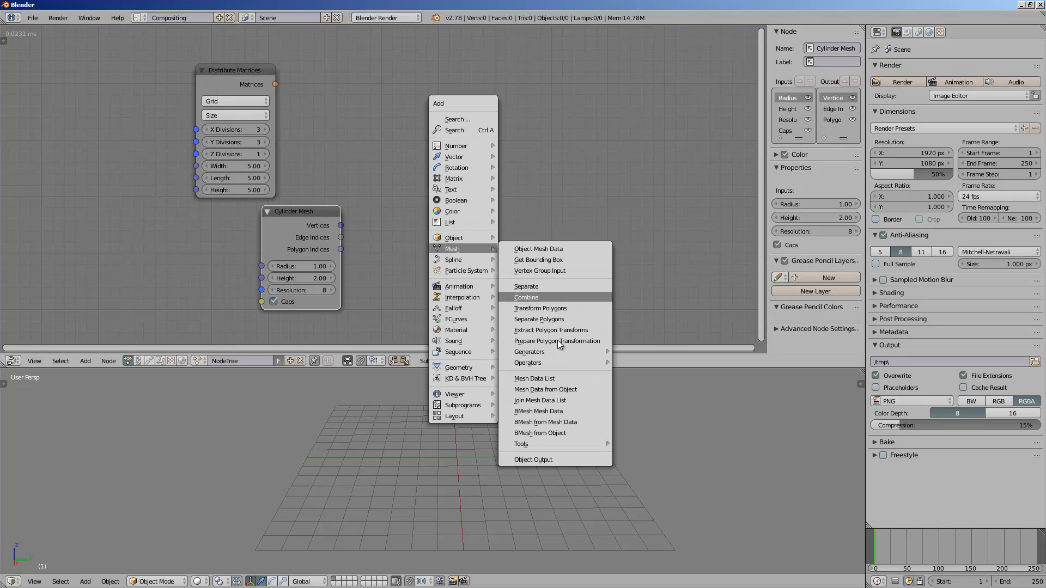
pyautogui.click(576, 459)
pyautogui.click(500, 185)
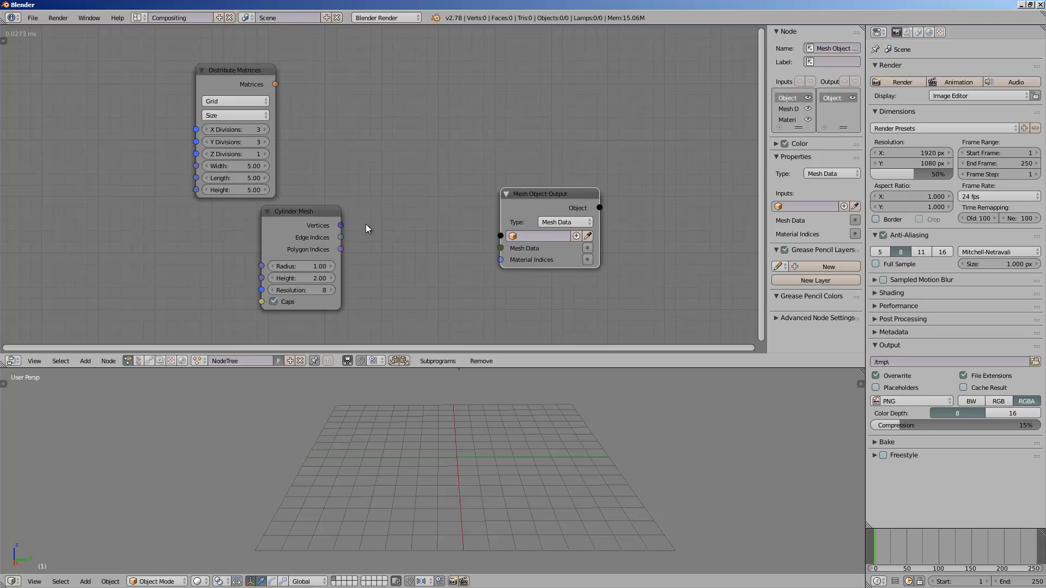
pyautogui.moveTo(315, 214); pyautogui.dragTo(363, 216)
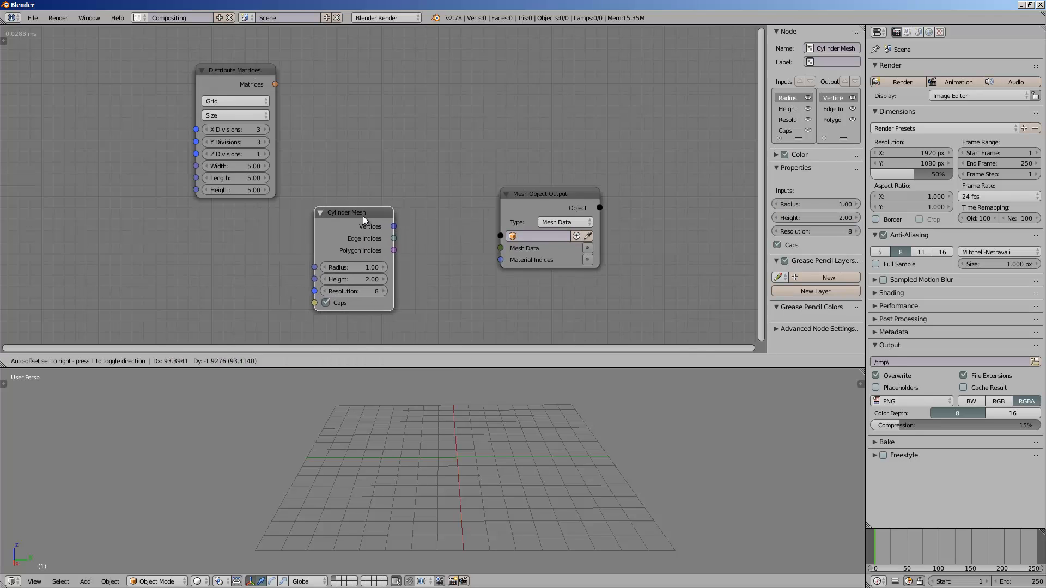
pyautogui.moveTo(520, 223)
pyautogui.mouseDown()
pyautogui.moveTo(540, 224)
pyautogui.moveTo(513, 227)
pyautogui.mouseUp()
pyautogui.moveTo(339, 221); pyautogui.dragTo(312, 229)
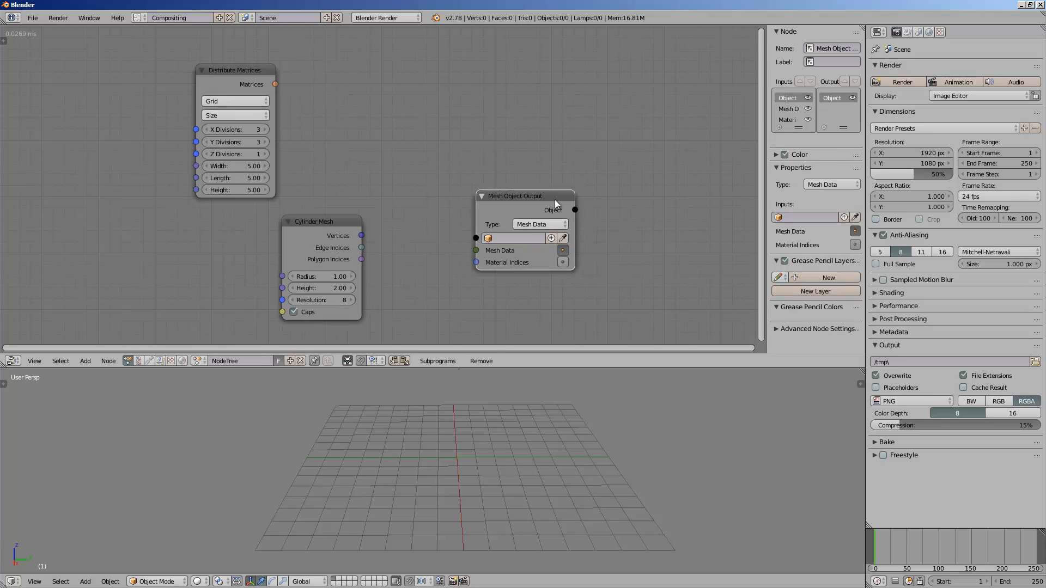
pyautogui.moveTo(554, 200); pyautogui.dragTo(593, 200)
pyautogui.moveTo(332, 222); pyautogui.dragTo(276, 223)
# Add a Combine Mesh Data node between the Cylinder Mesh and Mesh Object Output nodes.
pyautogui.hotkey('shift', 'a')
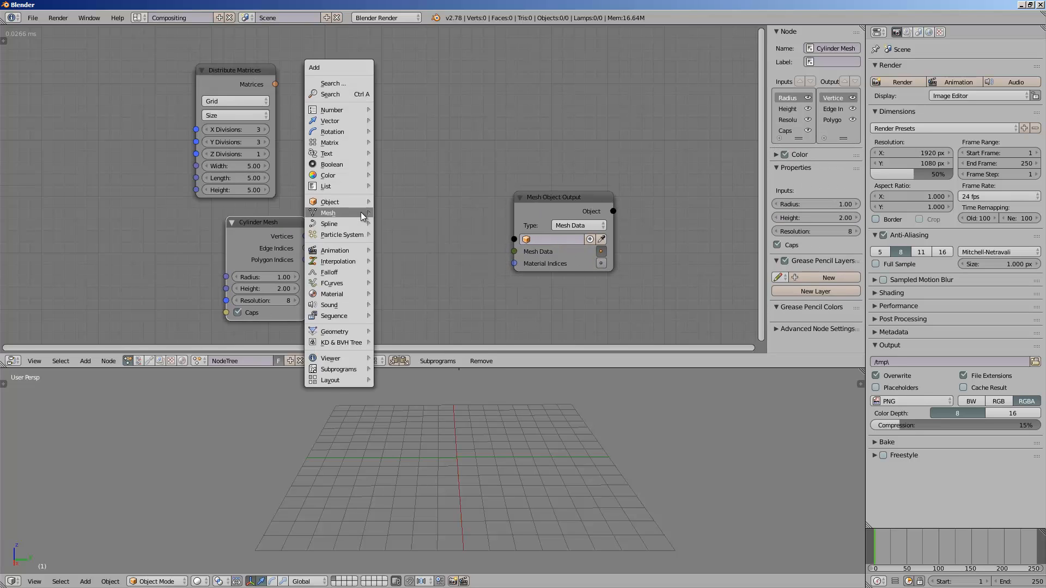
pyautogui.click(361, 95)
pyautogui.write('combine m')
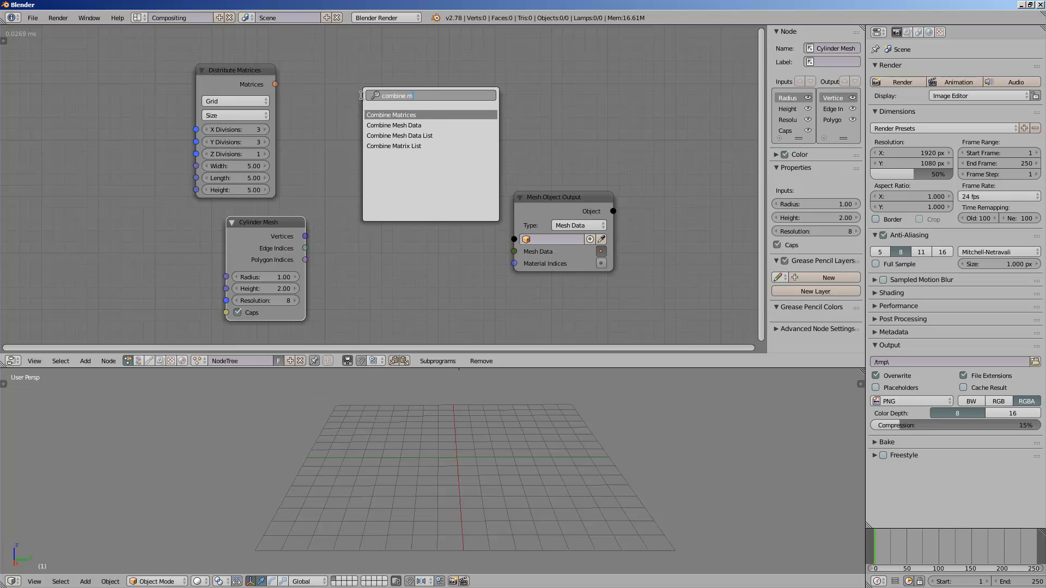
pyautogui.click(381, 125)
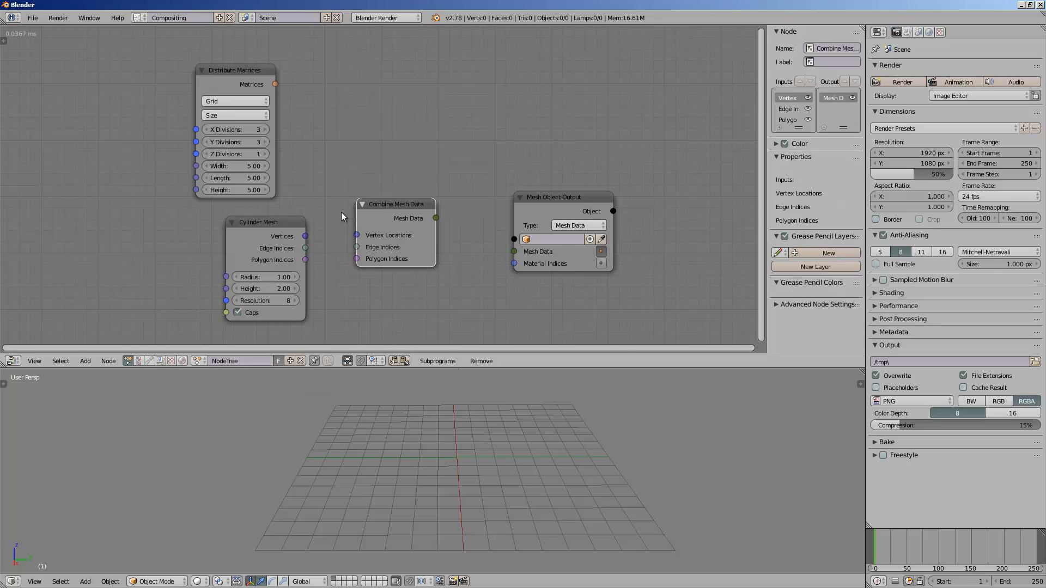
# Link the cylinder's vertices and polygon indices into Combine Mesh Data, and its mesh data into Mesh Object Output.
pyautogui.moveTo(305, 235); pyautogui.dragTo(356, 235)
pyautogui.moveTo(305, 259); pyautogui.dragTo(355, 258)
pyautogui.moveTo(437, 218); pyautogui.dragTo(513, 251)
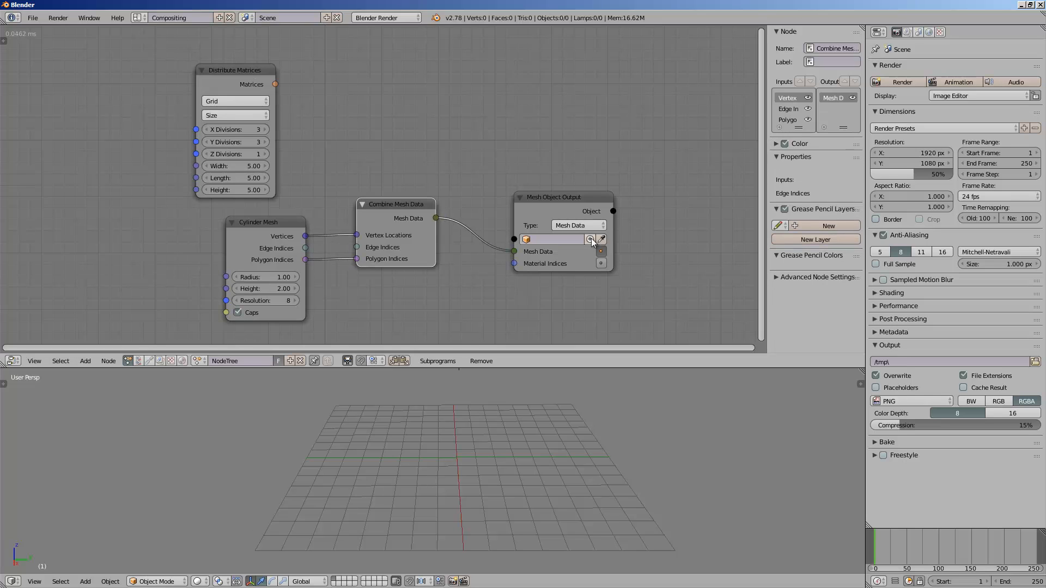
# Create a target object for Mesh Object Output, select it in the 3D view and move the node closer to Combine Mesh Data.
pyautogui.click(589, 239)
pyautogui.rightClick(455, 441)
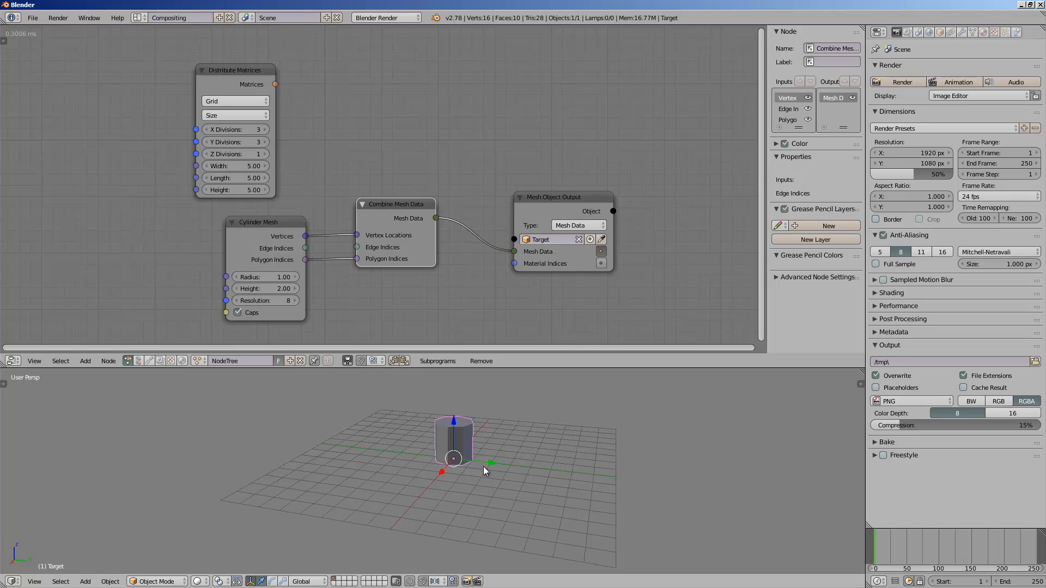
pyautogui.moveTo(475, 247); pyautogui.dragTo(449, 261, button='middle')
pyautogui.moveTo(534, 223); pyautogui.dragTo(480, 218)
# Add an Object Instancer node above and beyond the Mesh Object Output node.
pyautogui.moveTo(451, 124); pyautogui.dragTo(453, 134, button='middle')
pyautogui.hotkey('ctrl', 'a')
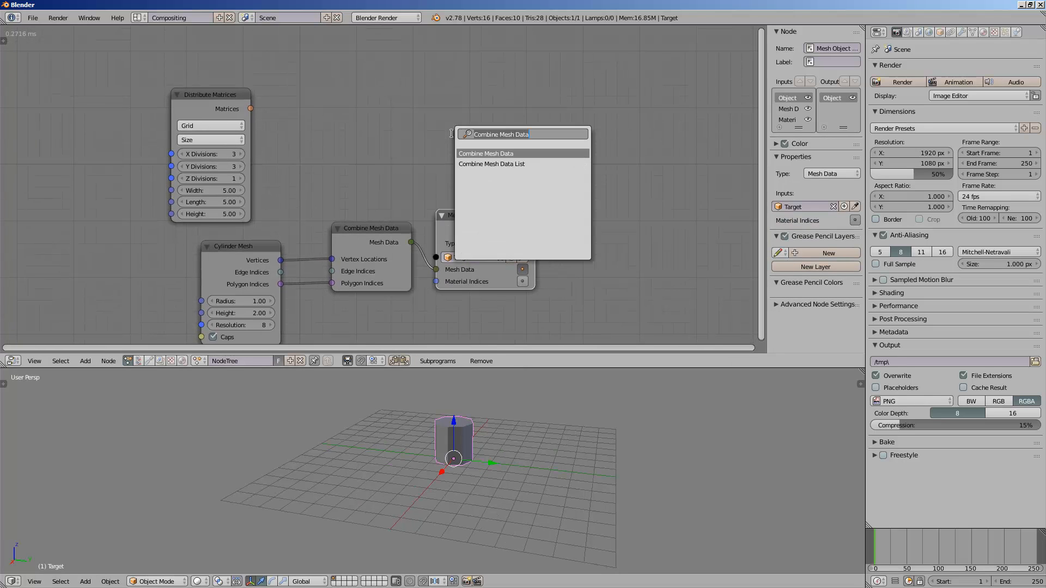
pyautogui.write('object ins')
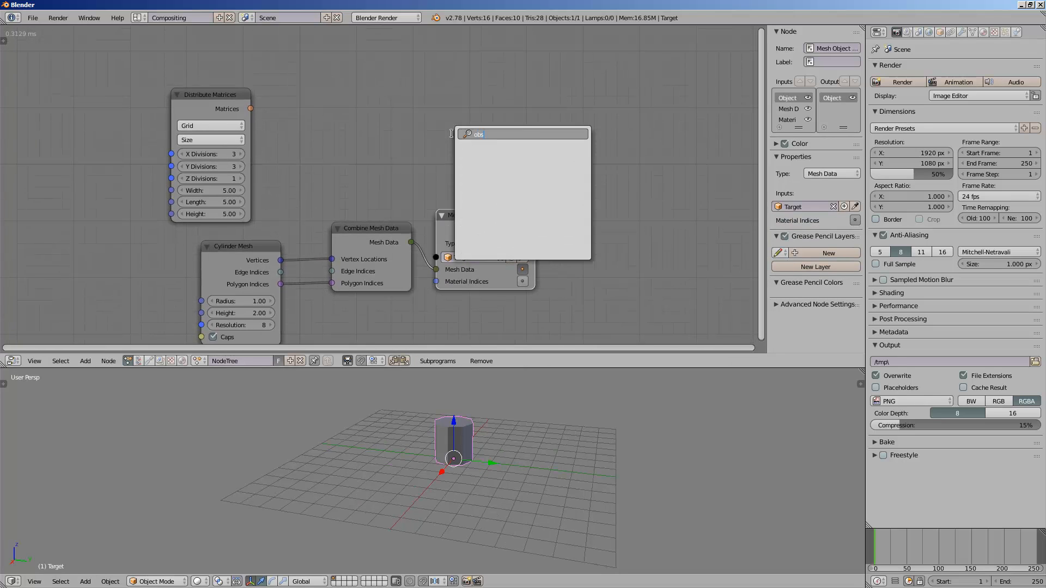
pyautogui.press('Return')
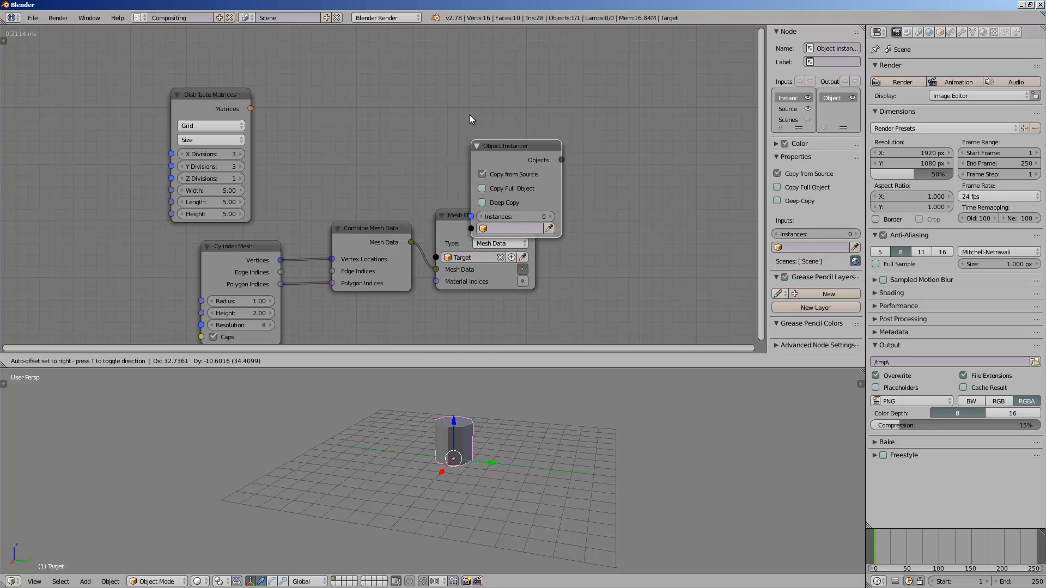
pyautogui.click(531, 143)
pyautogui.moveTo(531, 143); pyautogui.dragTo(529, 123, button='middle')
# Set the Cylinder Mesh node's height to about 3.14.
pyautogui.moveTo(250, 293); pyautogui.dragTo(289, 285)
pyautogui.scroll(-1, 428, 463)
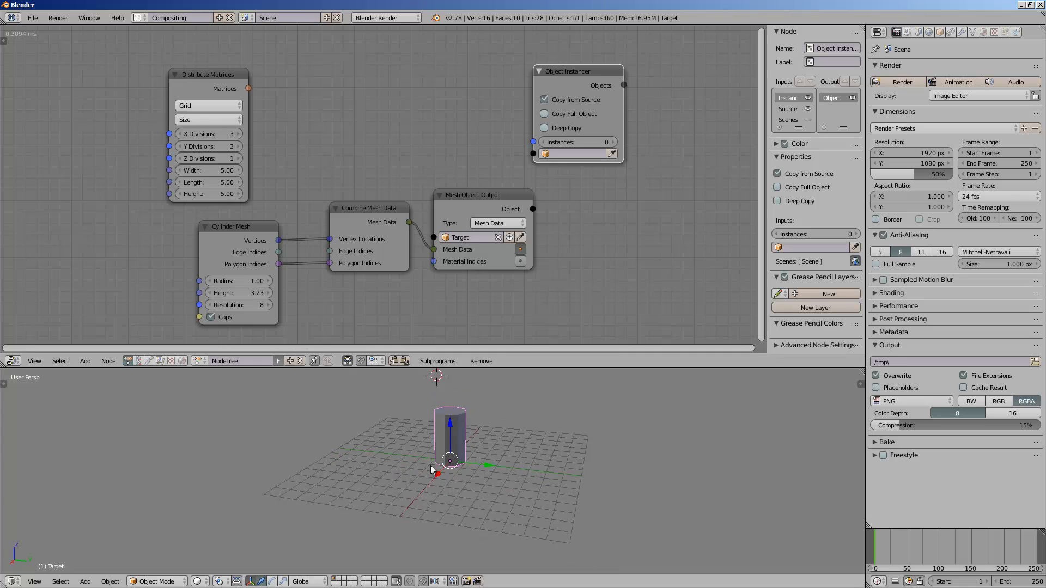
pyautogui.moveTo(430, 465); pyautogui.dragTo(461, 472, button='middle')
pyautogui.moveTo(252, 293); pyautogui.dragTo(250, 293)
pyautogui.click(205, 296)
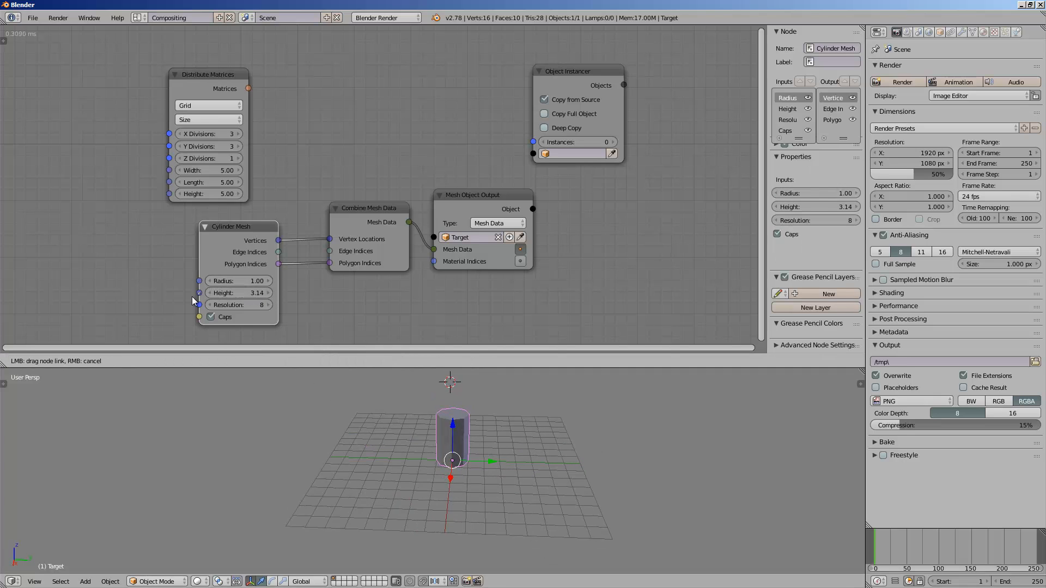
# Rearrange the Combine Mesh Data and Mesh Object Output nodes and link the output object to the Object Instancer's source.
pyautogui.moveTo(366, 159); pyautogui.dragTo(334, 180, button='middle')
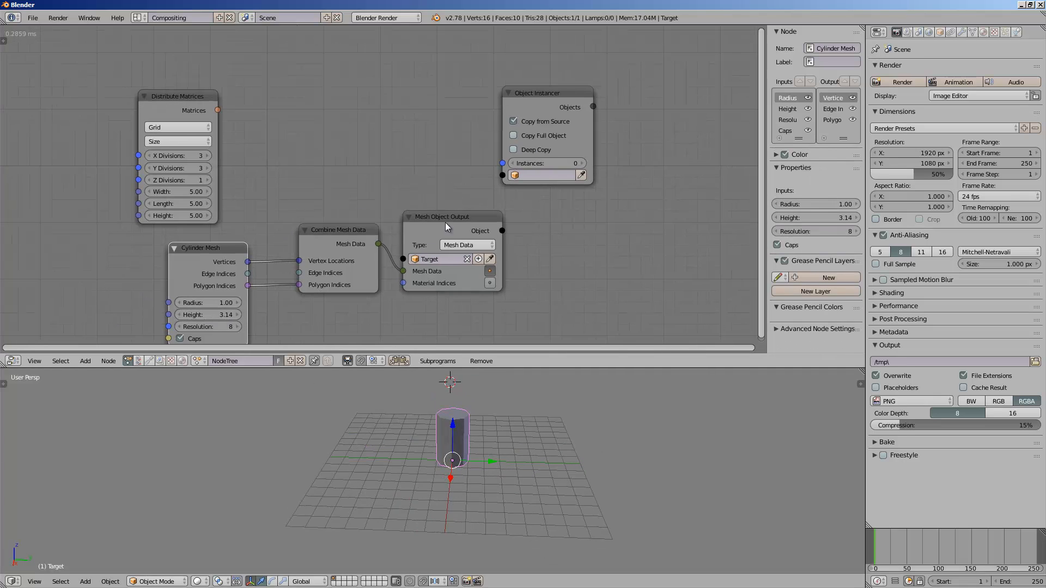
pyautogui.moveTo(446, 222); pyautogui.dragTo(440, 228)
pyautogui.moveTo(341, 231); pyautogui.dragTo(318, 247)
pyautogui.moveTo(439, 236); pyautogui.dragTo(507, 178)
pyautogui.moveTo(492, 403); pyautogui.dragTo(476, 415, button='middle')
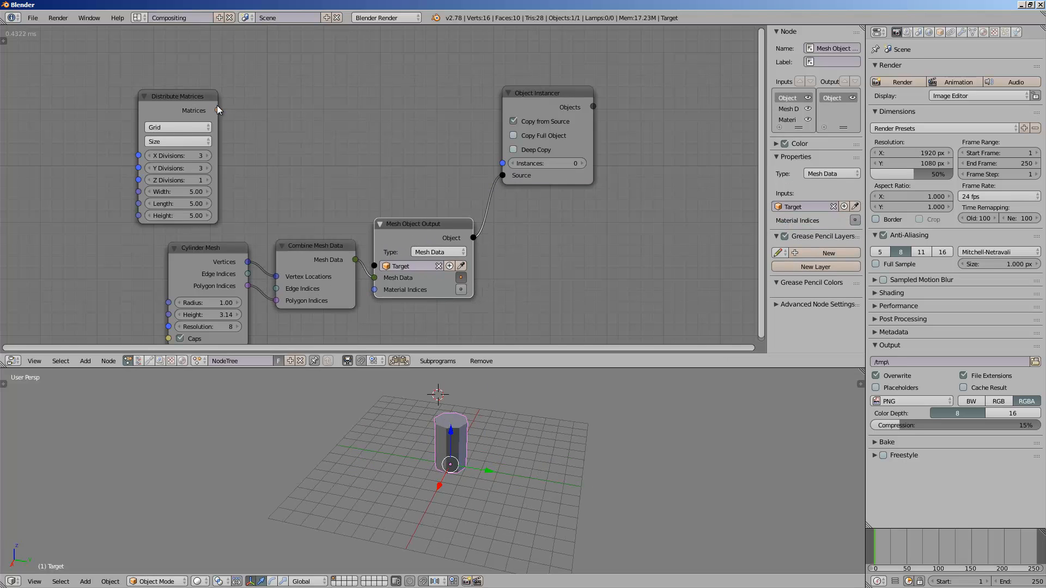
# Move the Distribute Matrices node up and add an Object Matrix Output node beyond the Object Instancer.
pyautogui.moveTo(200, 98); pyautogui.dragTo(248, 73)
pyautogui.moveTo(453, 133); pyautogui.dragTo(337, 127, button='middle')
pyautogui.hotkey('shift', 'a')
pyautogui.click(536, 141)
pyautogui.write('matrix o')
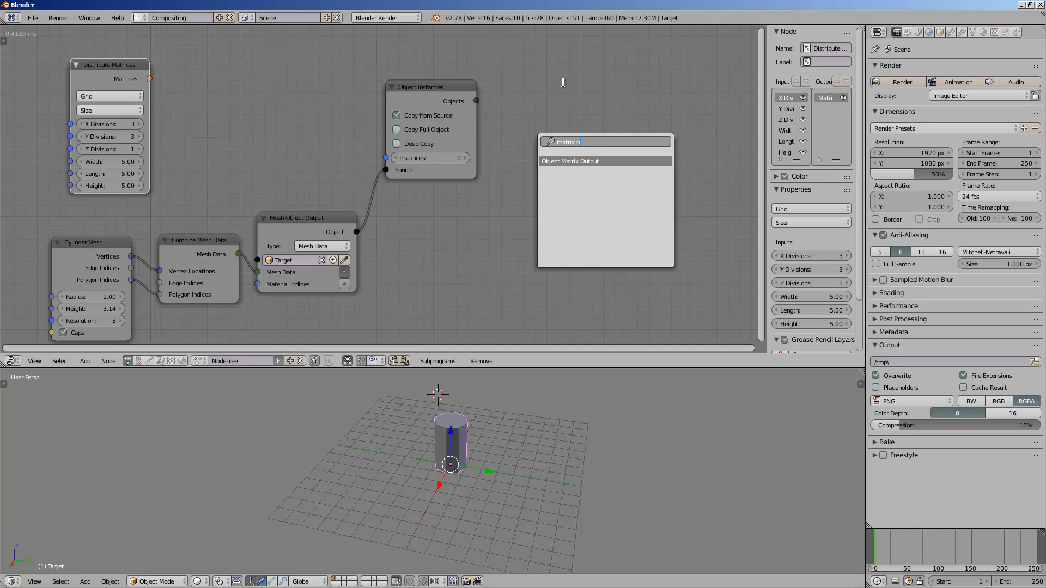
pyautogui.press('Return')
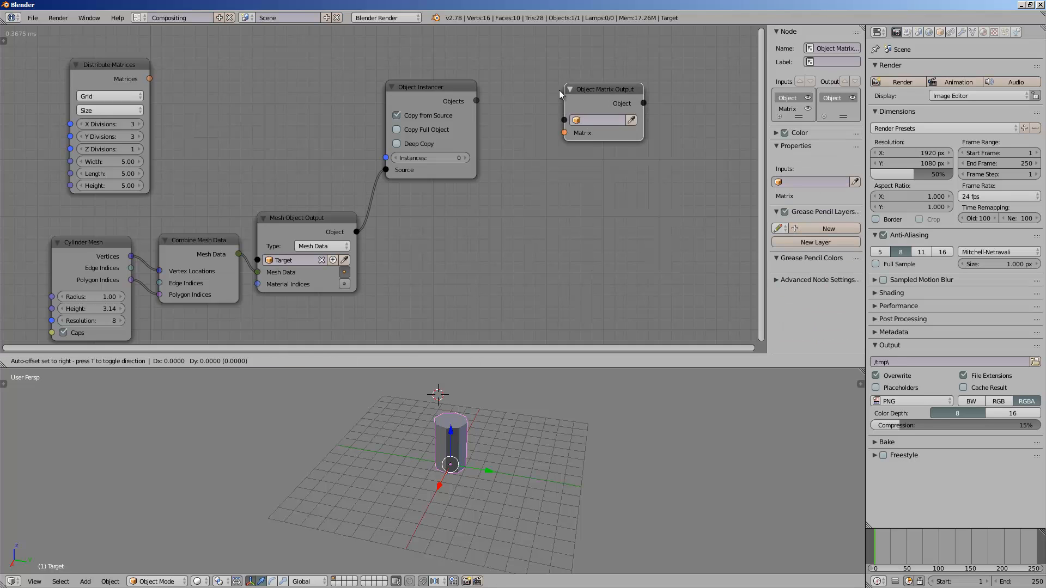
pyautogui.click(535, 130)
# Link Distribute Matrices to the Object Instancer's Instances and Object Matrix Output's Matrices, and feed the instancer's Objects into Object Matrix Output.
pyautogui.moveTo(150, 79); pyautogui.dragTo(537, 180)
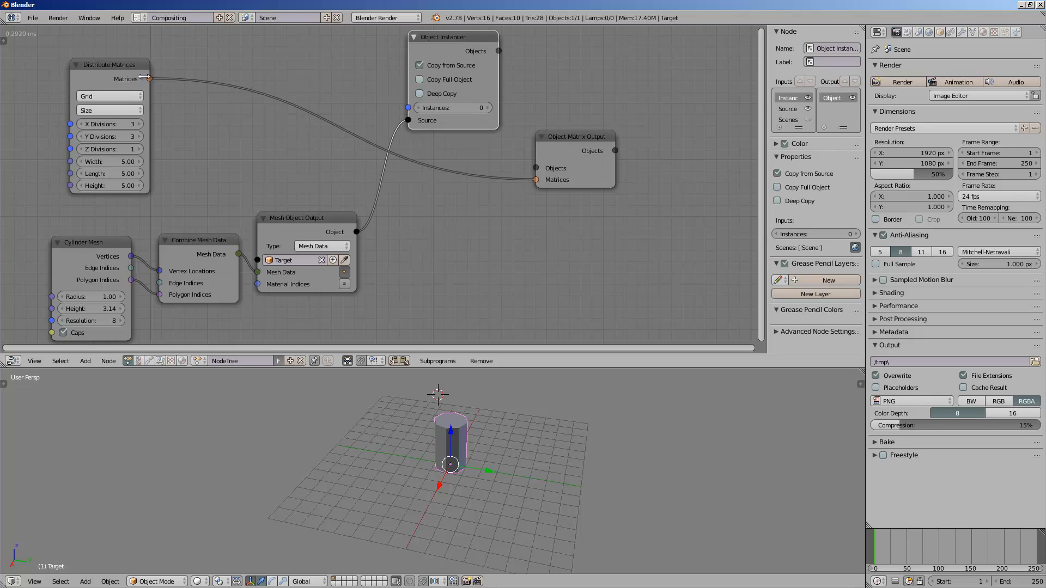
pyautogui.moveTo(150, 79); pyautogui.dragTo(408, 108)
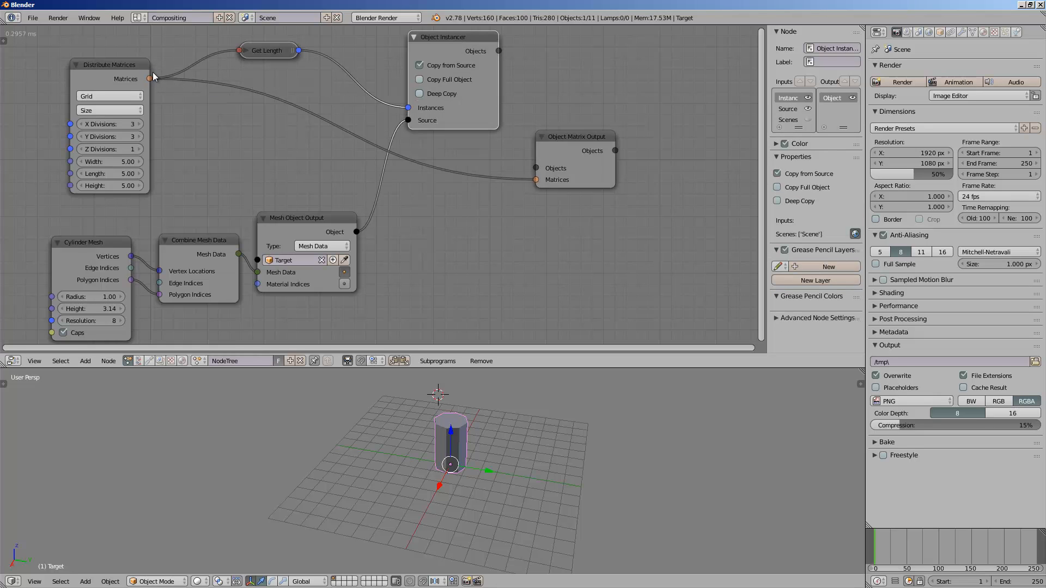
pyautogui.moveTo(213, 114); pyautogui.dragTo(223, 122, button='middle')
pyautogui.moveTo(501, 51); pyautogui.dragTo(505, 86)
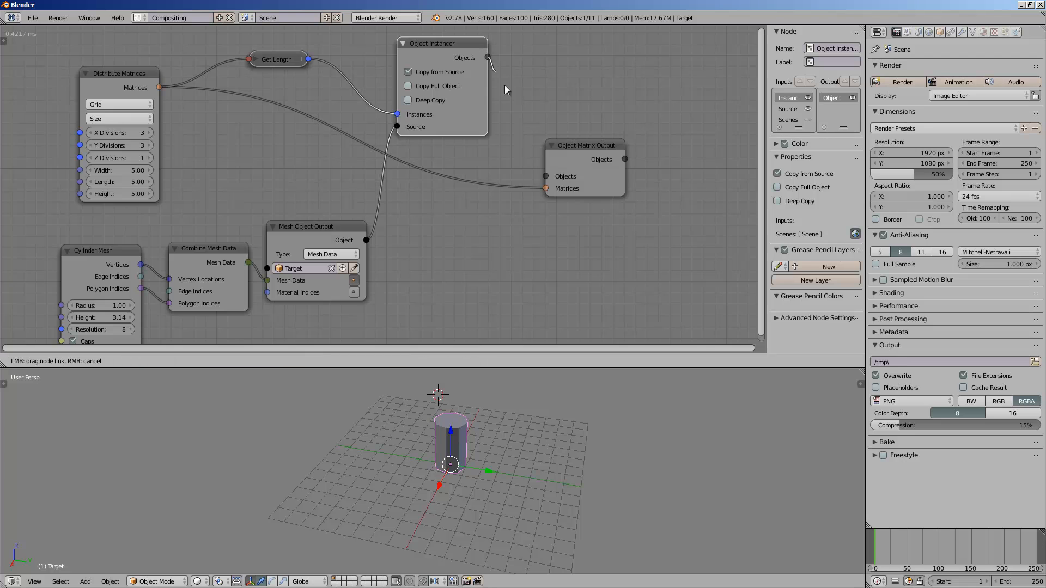
pyautogui.moveTo(540, 159); pyautogui.dragTo(545, 176)
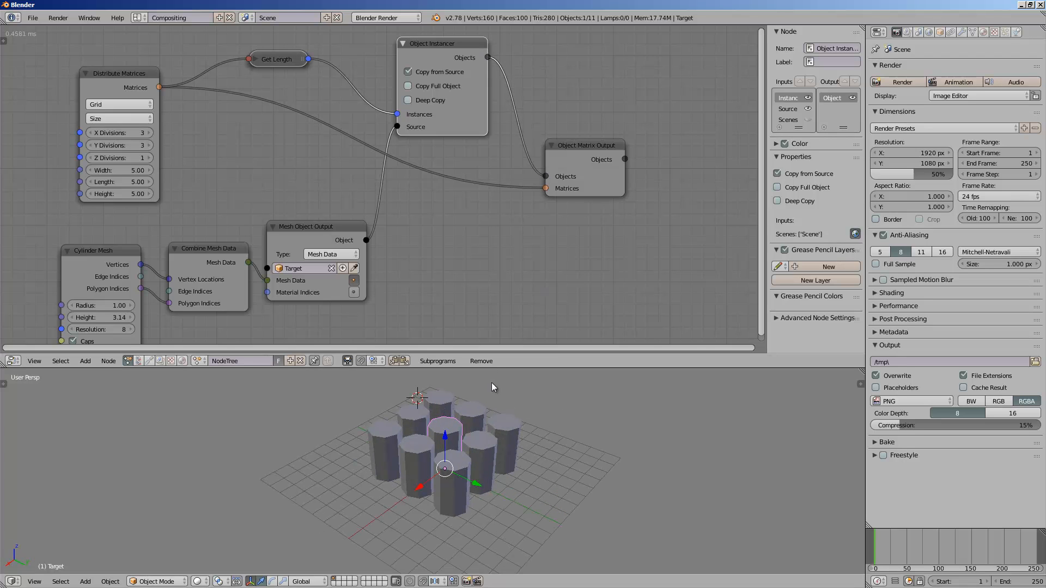
# Move the Target cylinder away from the instanced grid and put it on the second layer.
pyautogui.moveTo(463, 472); pyautogui.dragTo(485, 459, button='middle')
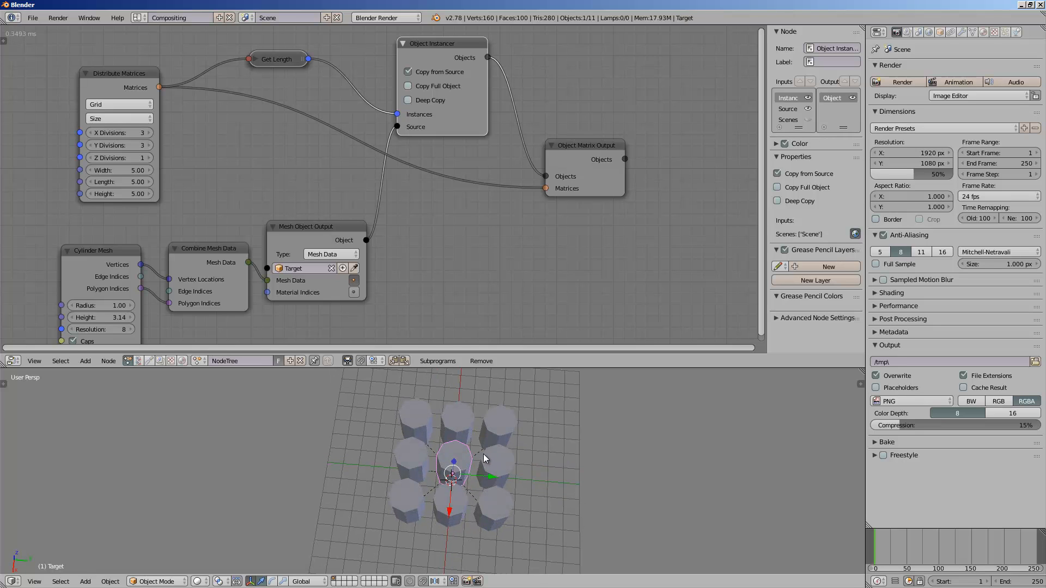
pyautogui.press('g')
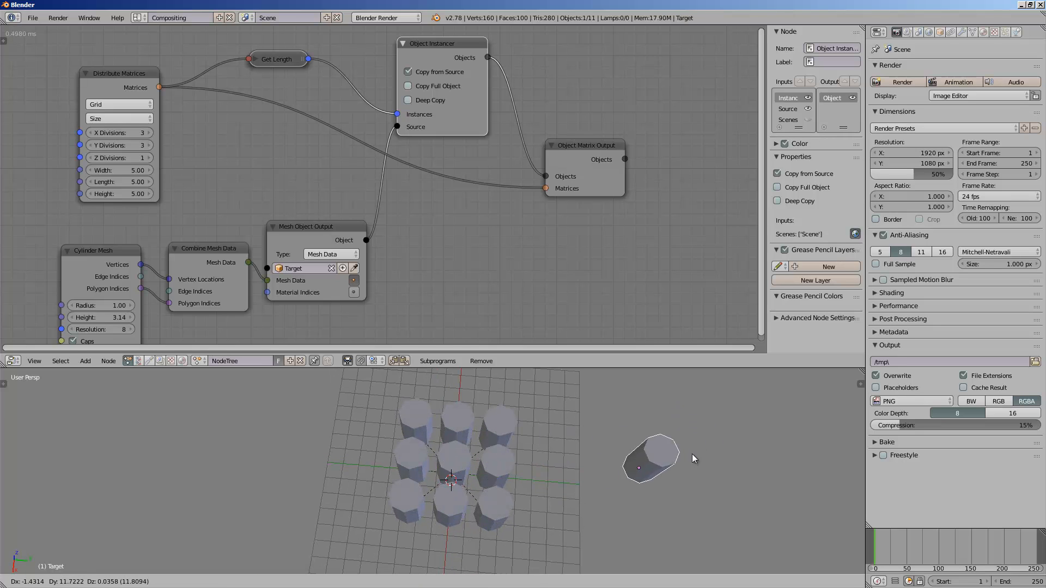
pyautogui.click(707, 445)
pyautogui.moveTo(706, 445); pyautogui.dragTo(685, 452, button='middle')
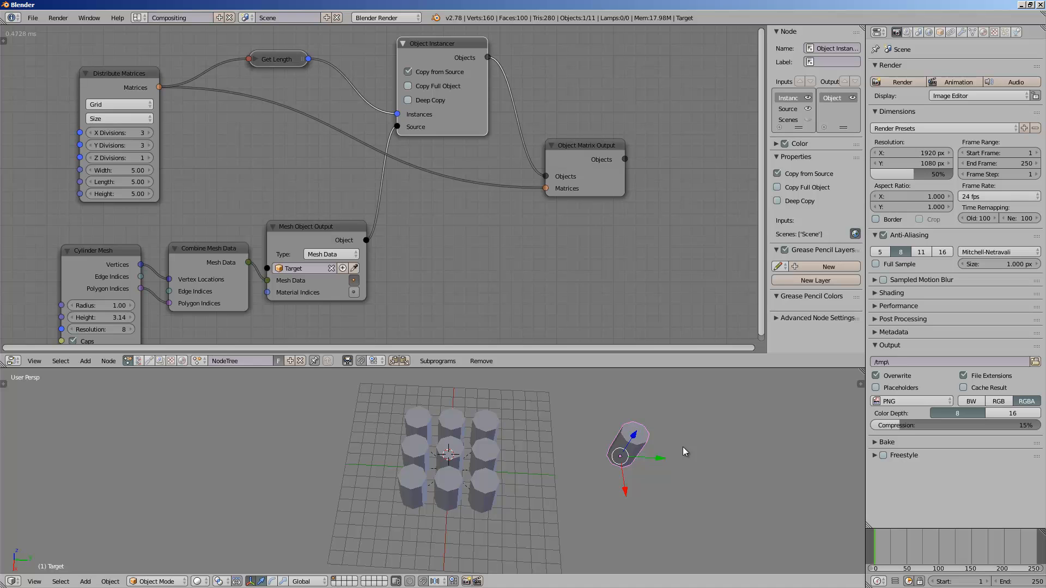
pyautogui.press('x')
pyautogui.click(693, 467)
# Save the file on drive E: as AN_pushpin_effect_basic_001.blend.
pyautogui.hotkey('ctrl', 's')
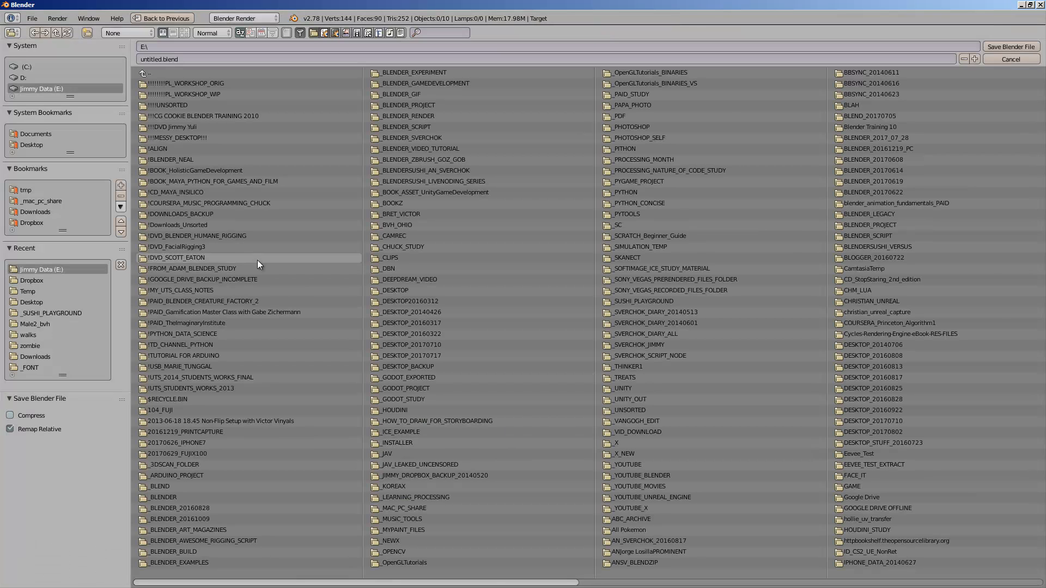
pyautogui.click(203, 58)
pyautogui.write('AN_pushpin_effect_00')
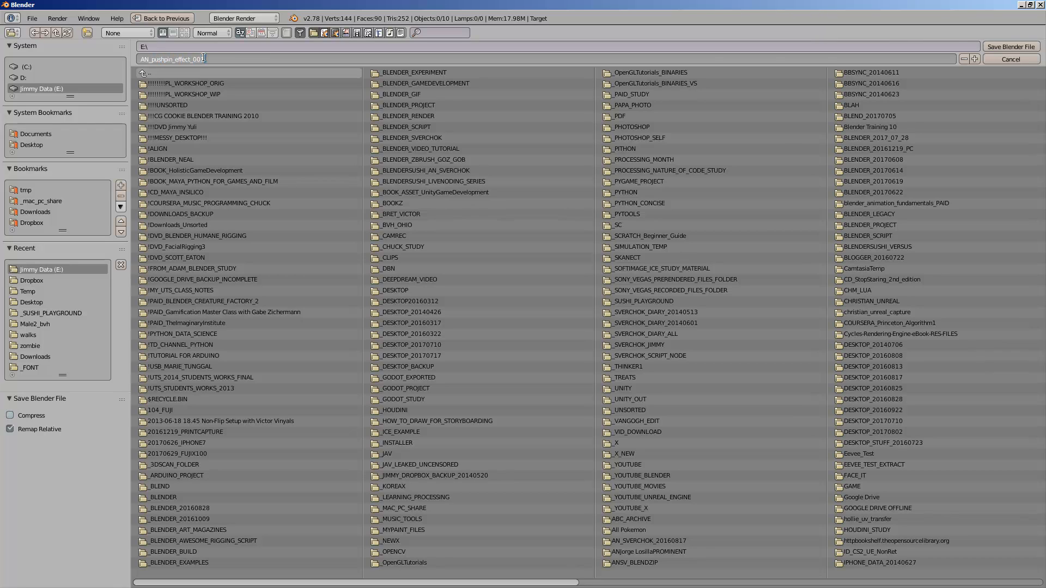
pyautogui.write('1')
pyautogui.press('Return')
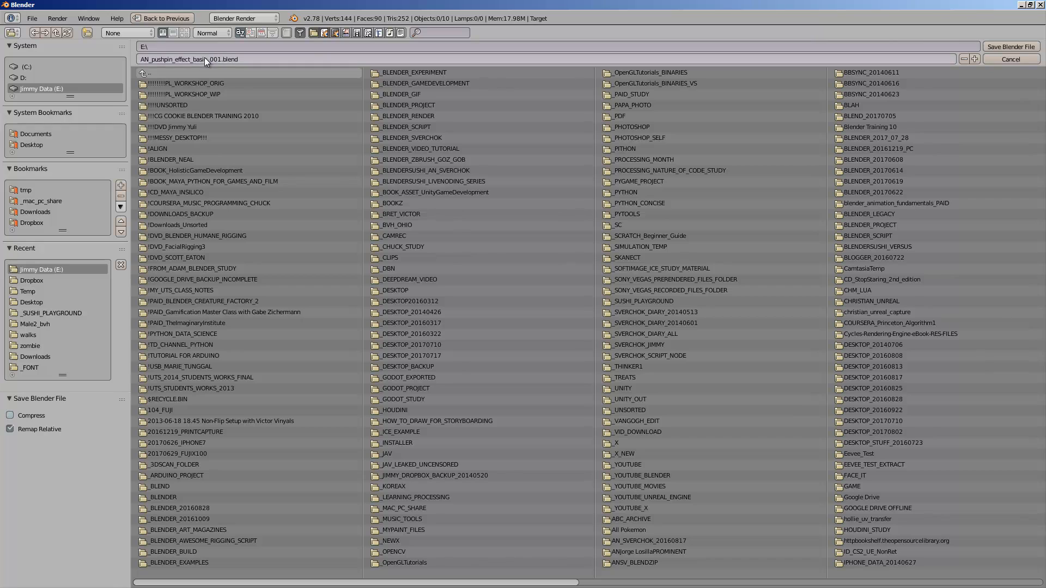
pyautogui.click(1012, 47)
# Move the Object Matrix Output and Object Instancer nodes farther away from the matrix and mesh nodes.
pyautogui.scroll(-2, 513, 224)
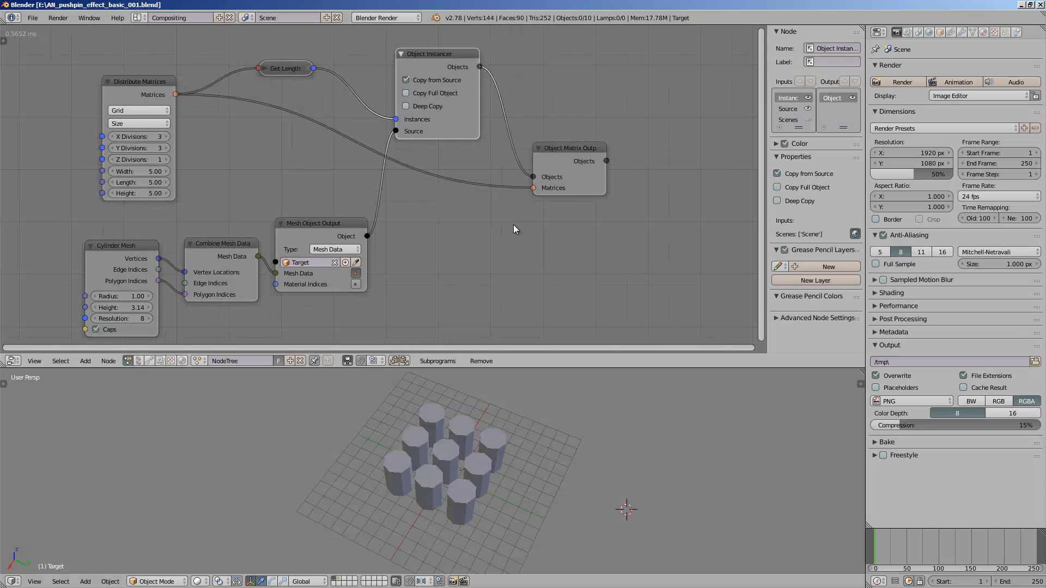
pyautogui.moveTo(539, 145); pyautogui.dragTo(568, 158)
pyautogui.moveTo(460, 76); pyautogui.dragTo(483, 93)
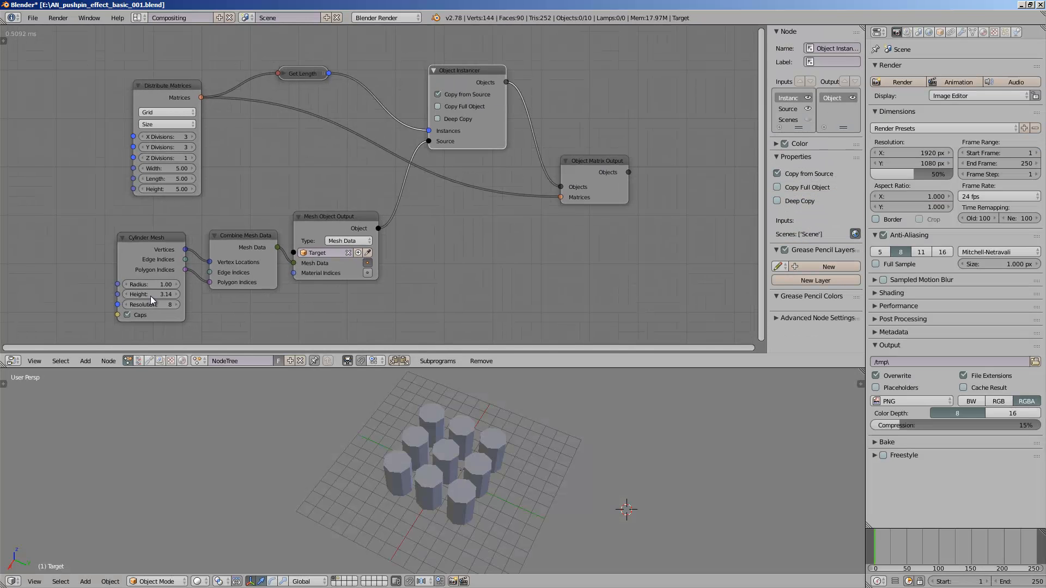
# Set the Cylinder Mesh node's height to about 3.95 and radius to about 0.91, and save the file.
pyautogui.moveTo(156, 294)
pyautogui.mouseDown()
pyautogui.moveTo(172, 294)
pyautogui.moveTo(160, 285)
pyautogui.mouseUp()
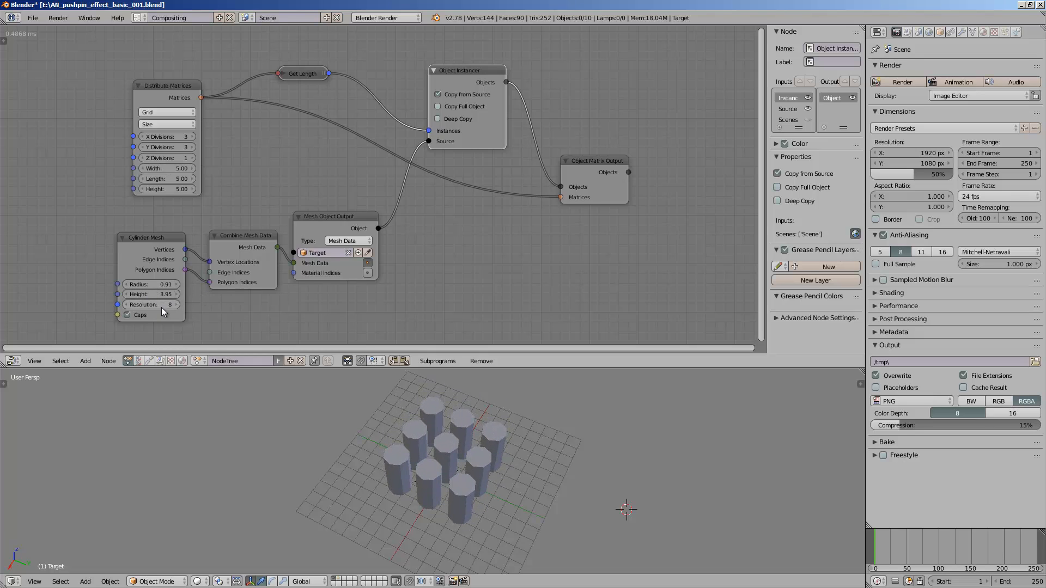
pyautogui.moveTo(440, 462)
pyautogui.mouseDown(button='middle')
pyautogui.moveTo(482, 423)
pyautogui.moveTo(426, 446)
pyautogui.moveTo(439, 453)
pyautogui.mouseUp(button='middle')
pyautogui.hotkey('ctrl', 's')
# Toggle the Cylinder Mesh node's Caps option off and back on to compare open and closed cylinders.
pyautogui.click(426, 445)
pyautogui.moveTo(477, 414); pyautogui.dragTo(483, 427, button='middle')
pyautogui.moveTo(343, 253); pyautogui.dragTo(380, 238, button='middle')
pyautogui.click(140, 327)
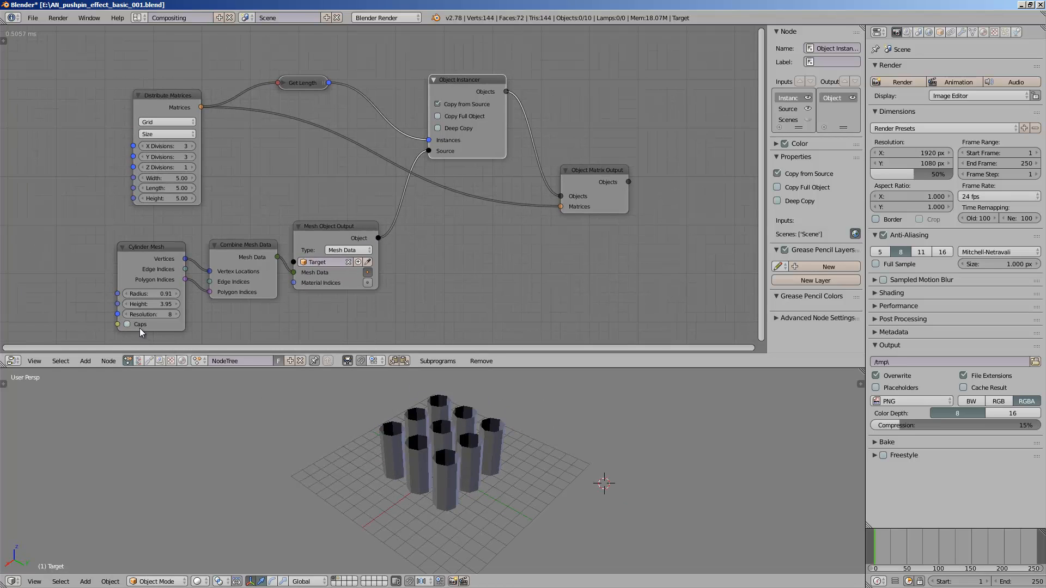
pyautogui.click(140, 327)
pyautogui.click(139, 327)
pyautogui.click(140, 327)
pyautogui.moveTo(412, 383); pyautogui.dragTo(416, 403, button='middle')
pyautogui.moveTo(534, 264); pyautogui.dragTo(524, 287, button='middle')
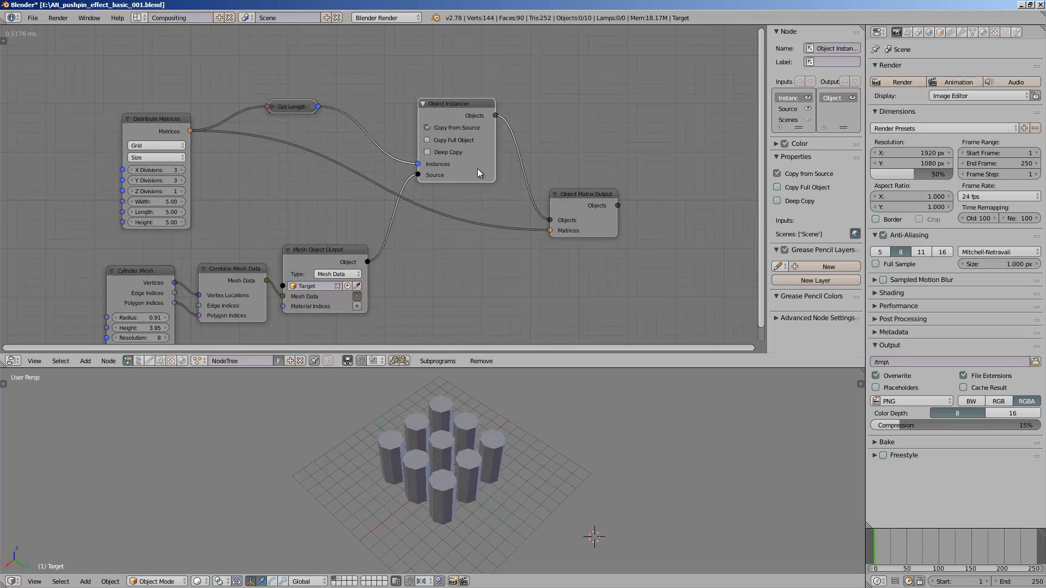
# Enable Copy Full Object and Deep Copy on the Object Instancer and space it and Object Matrix Output farther out.
pyautogui.moveTo(451, 146); pyautogui.dragTo(450, 150)
pyautogui.moveTo(456, 114); pyautogui.dragTo(477, 112)
pyautogui.rightClick(500, 435)
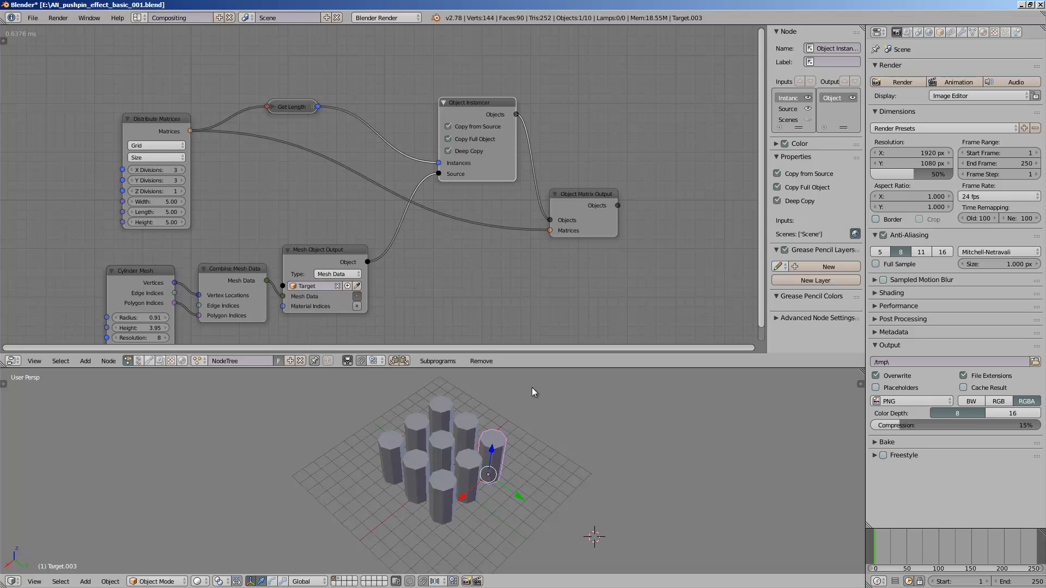
pyautogui.moveTo(593, 215); pyautogui.dragTo(639, 226)
# Raise the X and Y Divisions of the Distribute Matrices node to 6.
pyautogui.scroll(-1, 582, 232)
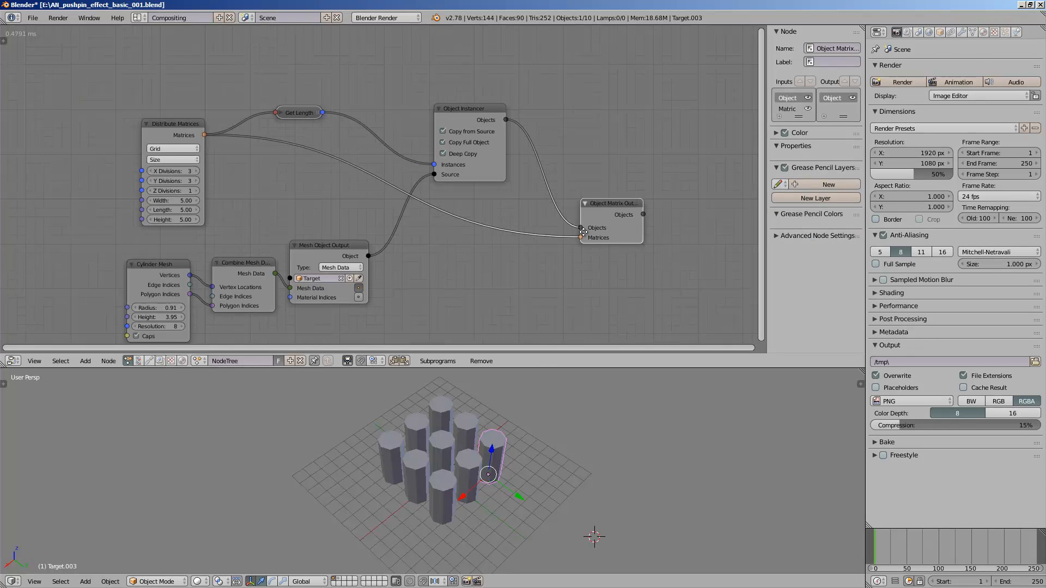
pyautogui.moveTo(582, 233); pyautogui.dragTo(586, 225, button='middle')
pyautogui.moveTo(499, 420); pyautogui.dragTo(501, 421, button='middle')
pyautogui.scroll(1, 278, 191)
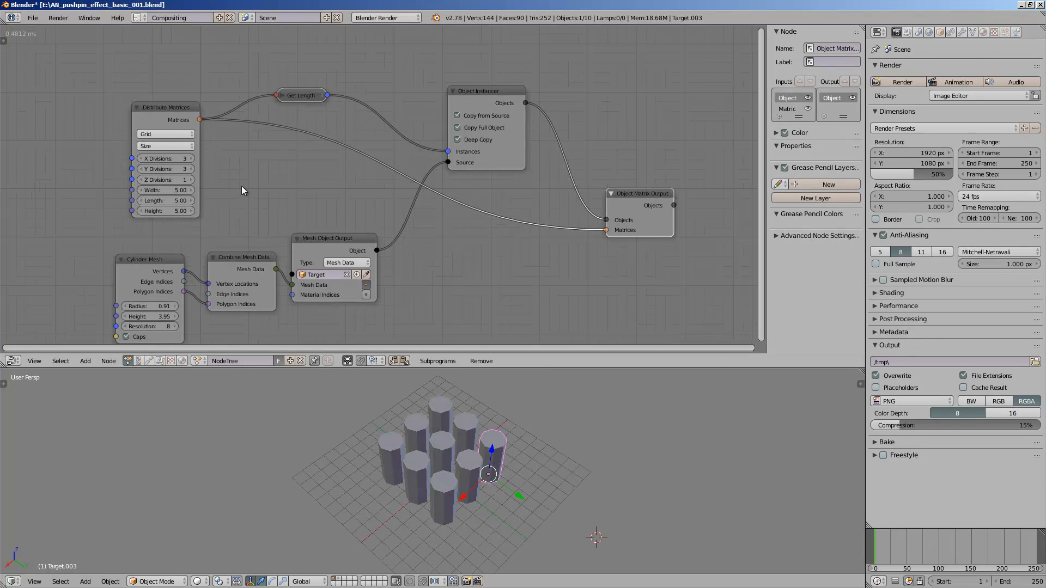
pyautogui.click(190, 158)
pyautogui.click(191, 158)
pyautogui.click(190, 158)
pyautogui.click(191, 168)
pyautogui.click(191, 169)
pyautogui.click(191, 168)
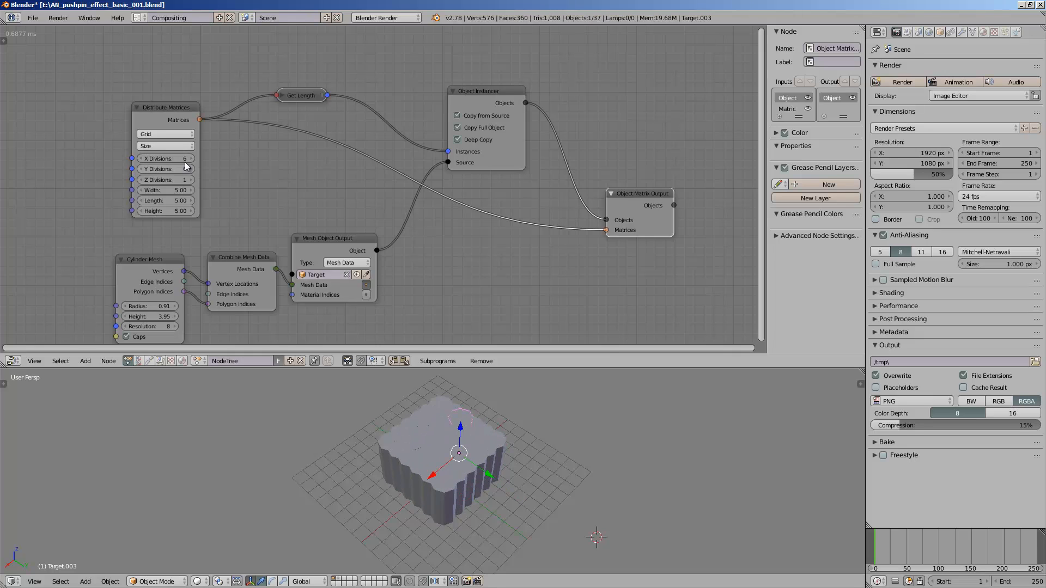
# Set both the X and Y Divisions of the Distribute Matrices node to 10.
pyautogui.moveTo(185, 159); pyautogui.dragTo(398, 208)
pyautogui.write('10')
pyautogui.press('Return')
# Set the Width and Length of the Distribute Matrices grid to 17 and save the file.
pyautogui.moveTo(175, 190); pyautogui.dragTo(174, 200)
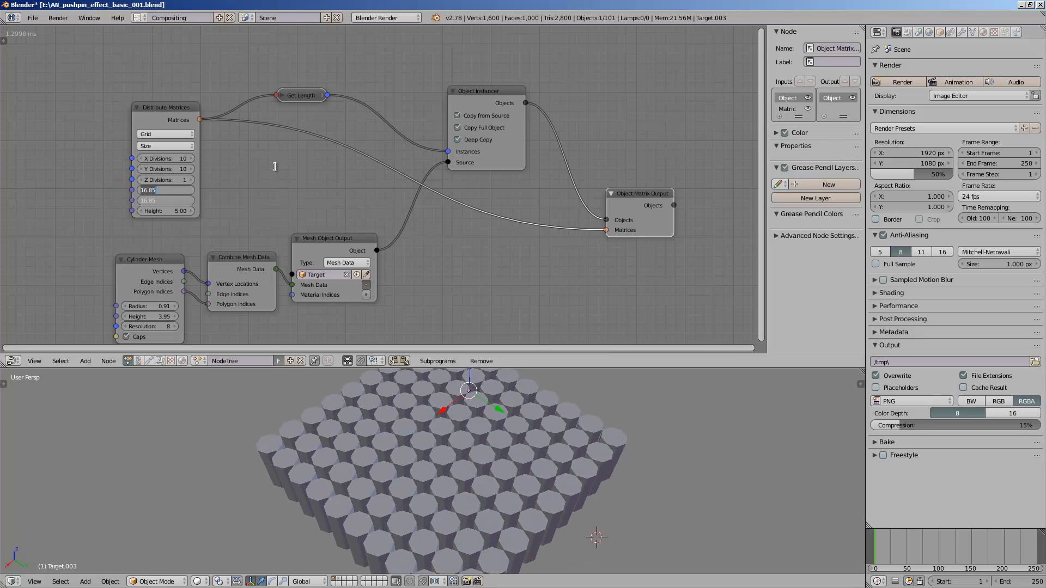
pyautogui.write('17')
pyautogui.press('Return')
pyautogui.moveTo(507, 494); pyautogui.dragTo(434, 421, button='middle')
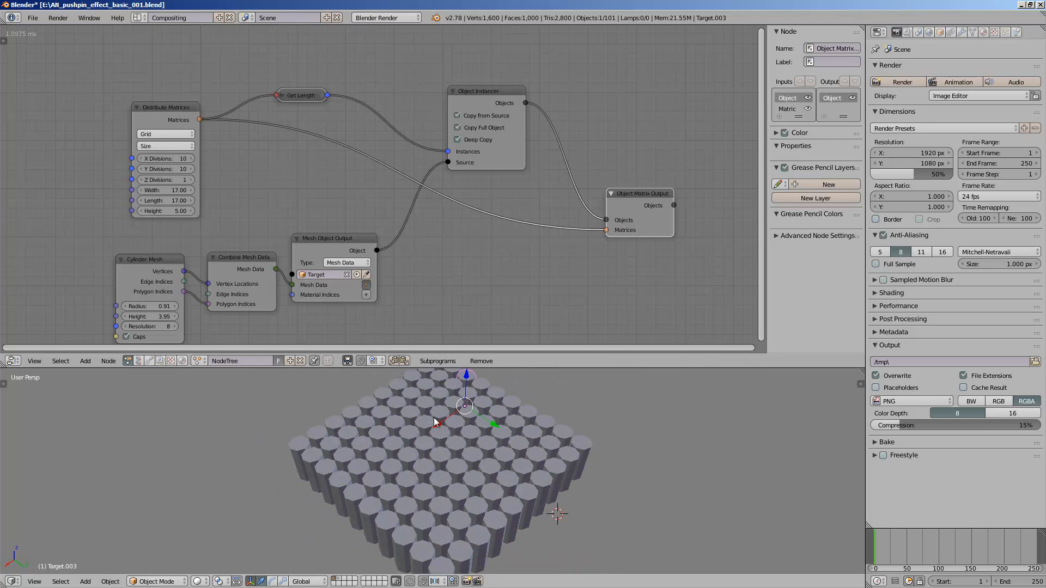
pyautogui.hotkey('ctrl', 's')
# Show the second layer, select the Target cylinder and set the Cylinder Mesh node's height to about 11.33.
pyautogui.moveTo(209, 319); pyautogui.dragTo(217, 294, button='middle')
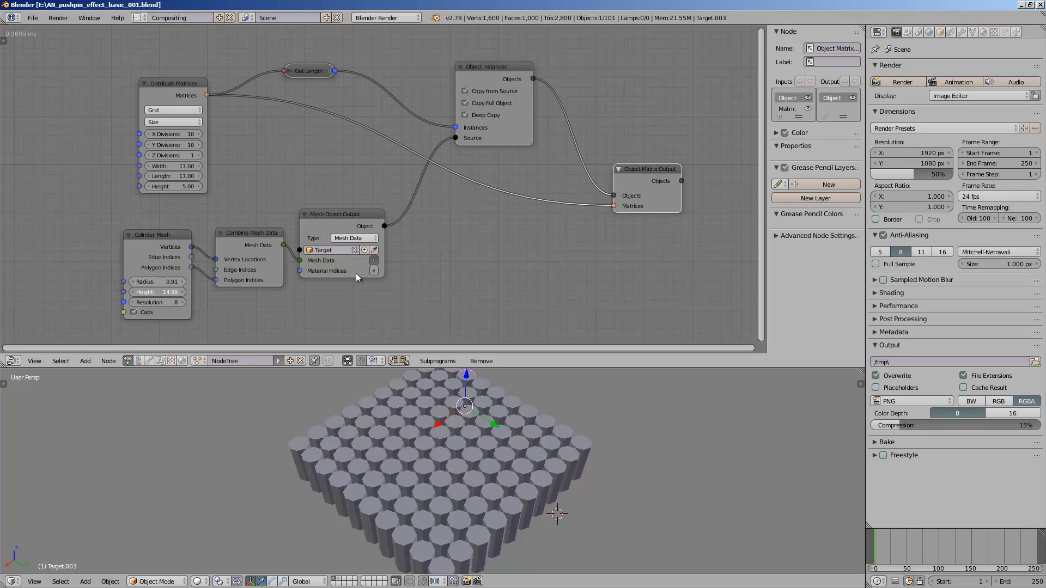
pyautogui.moveTo(355, 273); pyautogui.dragTo(364, 273)
pyautogui.moveTo(482, 419); pyautogui.dragTo(515, 428, button='middle')
pyautogui.press('2')
pyautogui.scroll(-2, 515, 449)
pyautogui.rightClick(540, 415)
pyautogui.moveTo(133, 290); pyautogui.dragTo(117, 290)
pyautogui.moveTo(409, 421); pyautogui.dragTo(399, 425, button='middle')
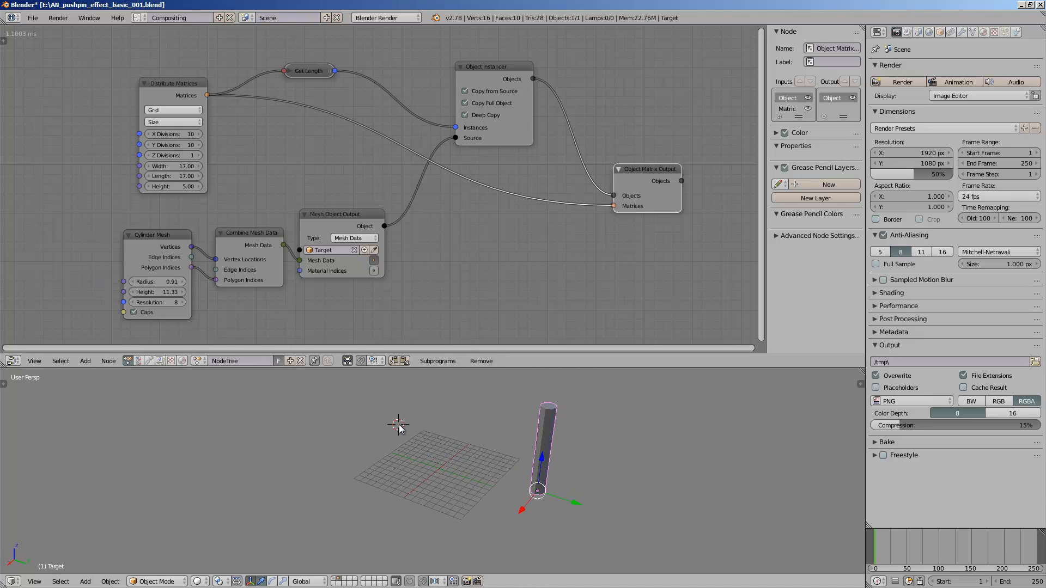
# Move the Target cylinder to the first layer and show that layer with the instanced grid.
pyautogui.press('m')
pyautogui.press('1')
pyautogui.click(293, 406)
pyautogui.press('1')
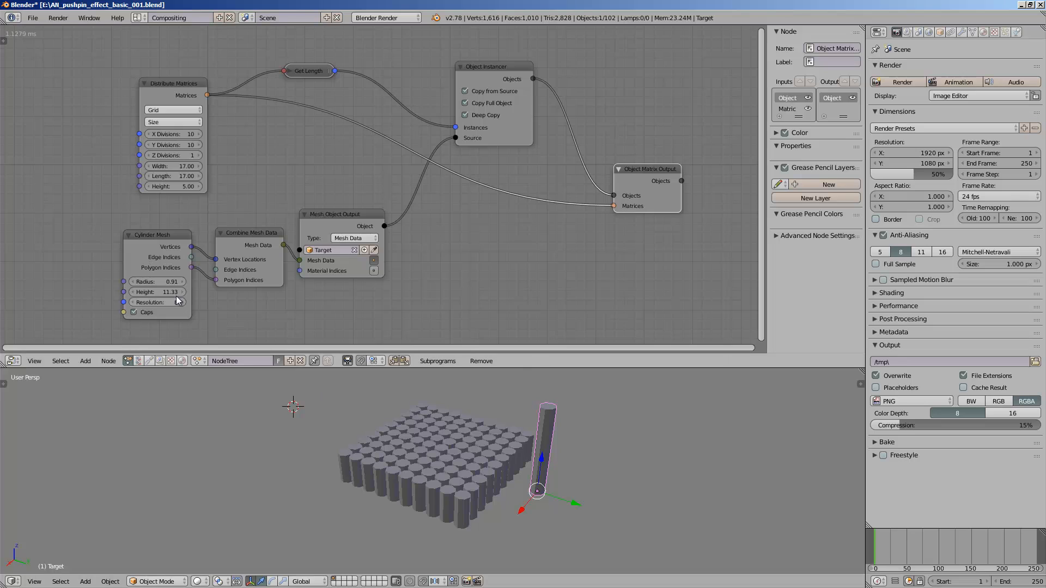
# Set the Cylinder Mesh node's height to about 9.29 and shift the Combine Mesh Data node closer to it.
pyautogui.moveTo(158, 292)
pyautogui.mouseDown()
pyautogui.moveTo(228, 292)
pyautogui.moveTo(154, 285)
pyautogui.moveTo(173, 290)
pyautogui.mouseUp()
pyautogui.moveTo(252, 234); pyautogui.dragTo(244, 234)
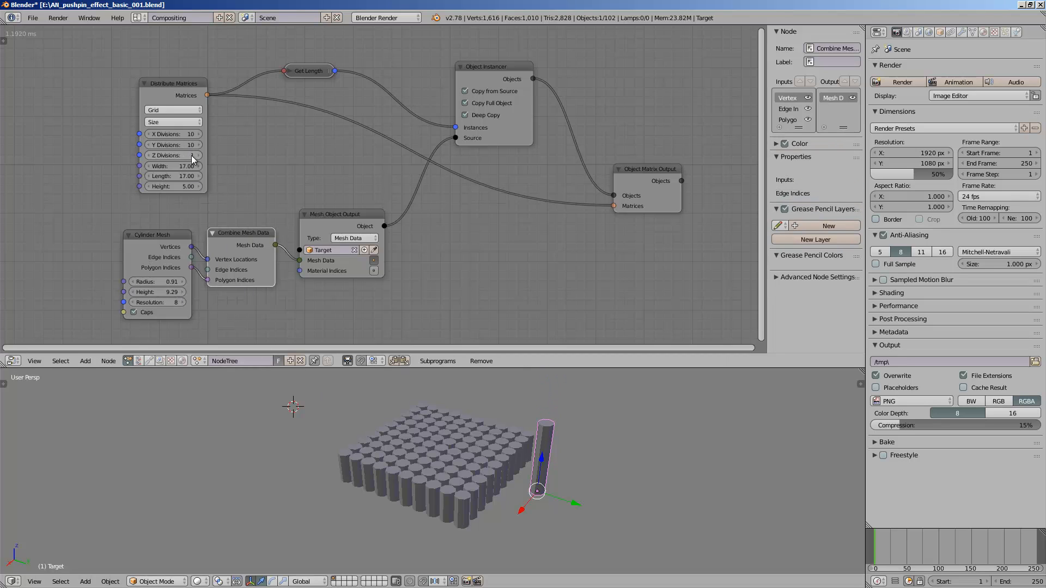
# Set the Distribute Matrices Width and Length to 5 and the Cylinder Mesh radius to about 0.64.
pyautogui.moveTo(188, 166); pyautogui.dragTo(188, 172)
pyautogui.write('5')
pyautogui.press('Return')
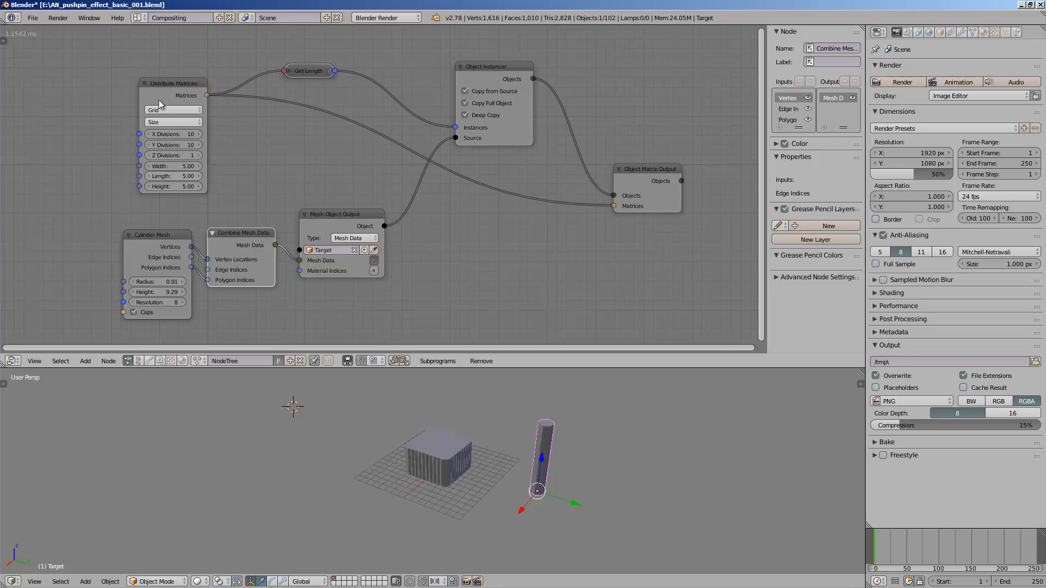
pyautogui.moveTo(164, 282)
pyautogui.mouseDown()
pyautogui.moveTo(154, 282)
pyautogui.moveTo(169, 282)
pyautogui.mouseUp()
# Move the Object Instancer and Mesh Object Output nodes slightly farther from the nodes that feed them.
pyautogui.moveTo(424, 183); pyautogui.dragTo(412, 196, button='middle')
pyautogui.moveTo(498, 94); pyautogui.dragTo(510, 103)
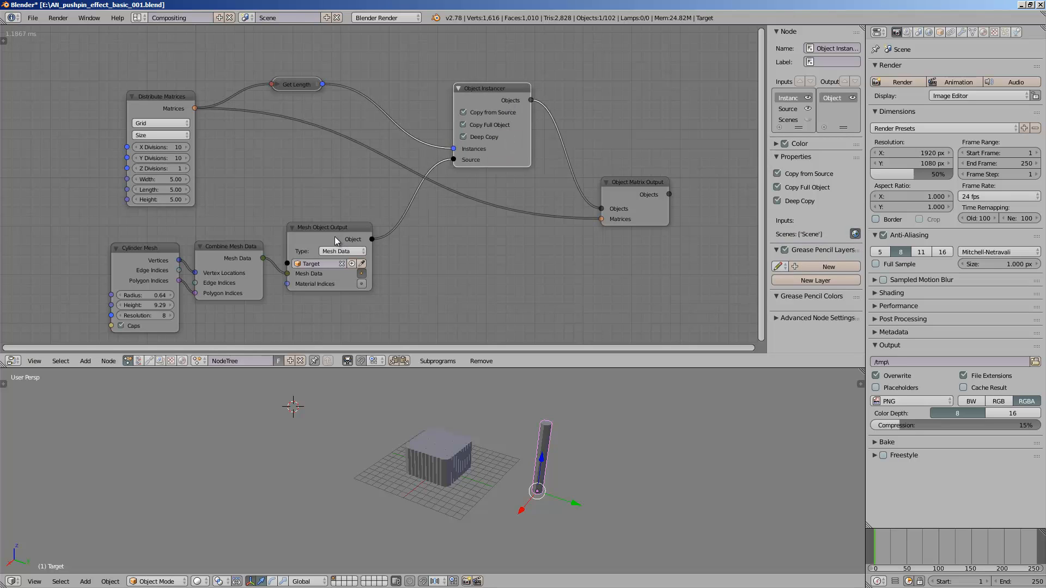
pyautogui.moveTo(336, 232); pyautogui.dragTo(361, 227)
# Reset the Object Instancer node's instances so the grid uses the current Target cylinder mesh.
pyautogui.scroll(3, 646, 478)
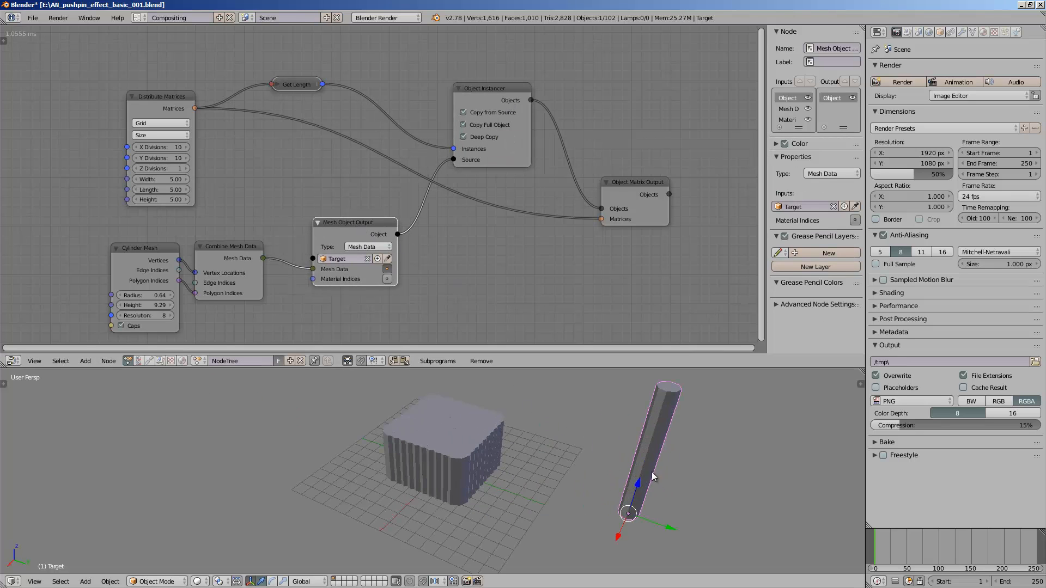
pyautogui.scroll(-3, 502, 414)
pyautogui.click(479, 102)
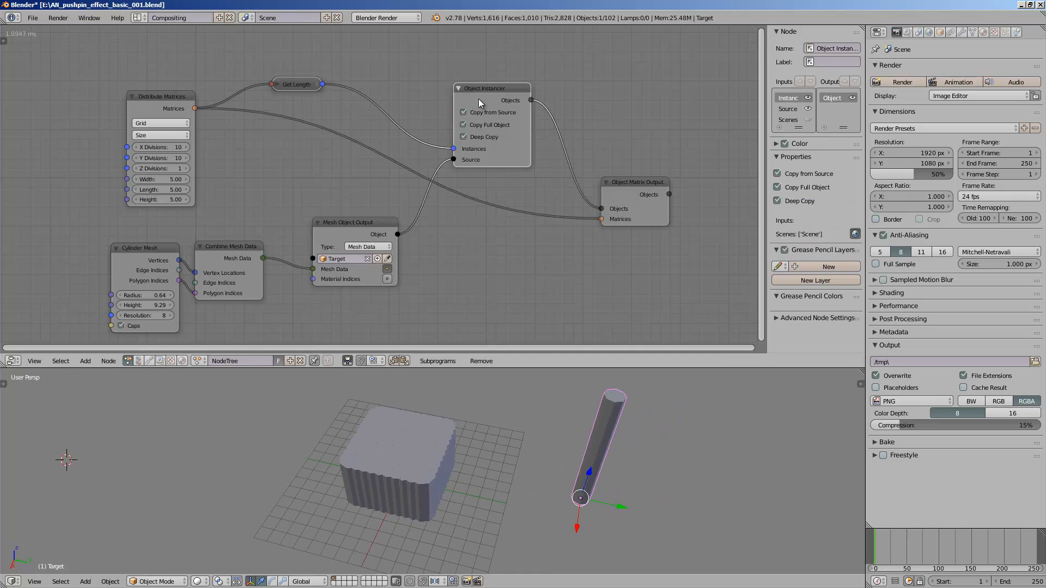
pyautogui.press('u')
pyautogui.click(482, 157)
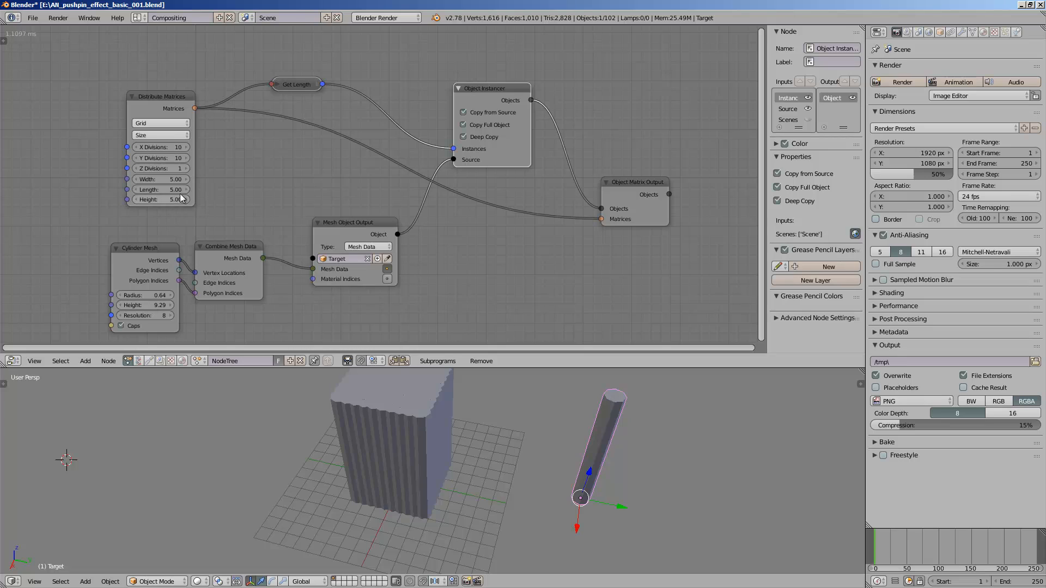
# Set the Distribute Matrices X and Y Divisions to 25 and its Width and Length to about 31.22.
pyautogui.moveTo(172, 145); pyautogui.dragTo(658, 200)
pyautogui.write('25')
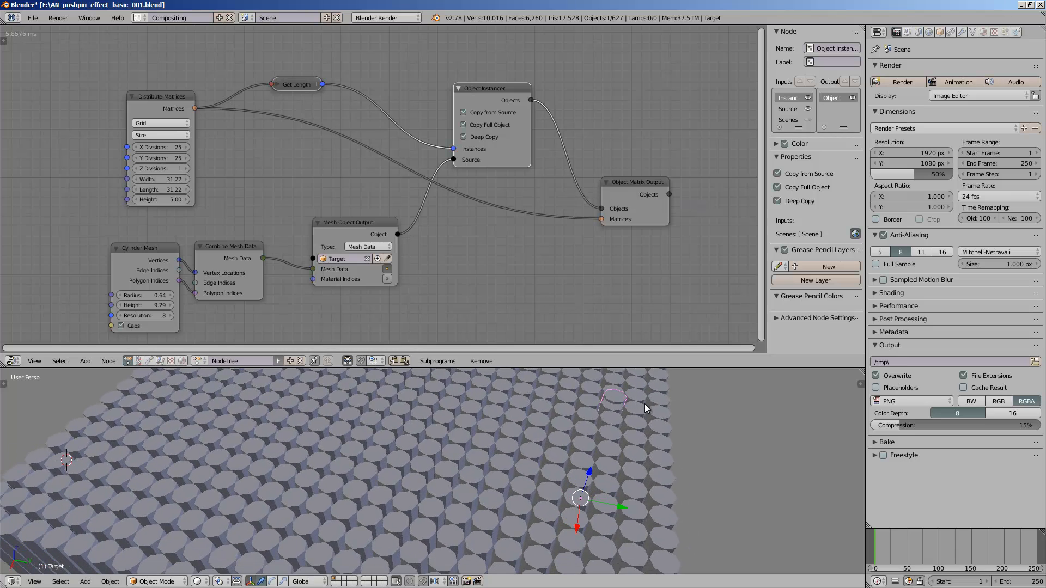
# Move the Target cylinder clear of the enlarged grid and set the Cylinder Mesh radius to about 1.09.
pyautogui.scroll(-5, 644, 404)
pyautogui.press('g')
pyautogui.click(751, 462)
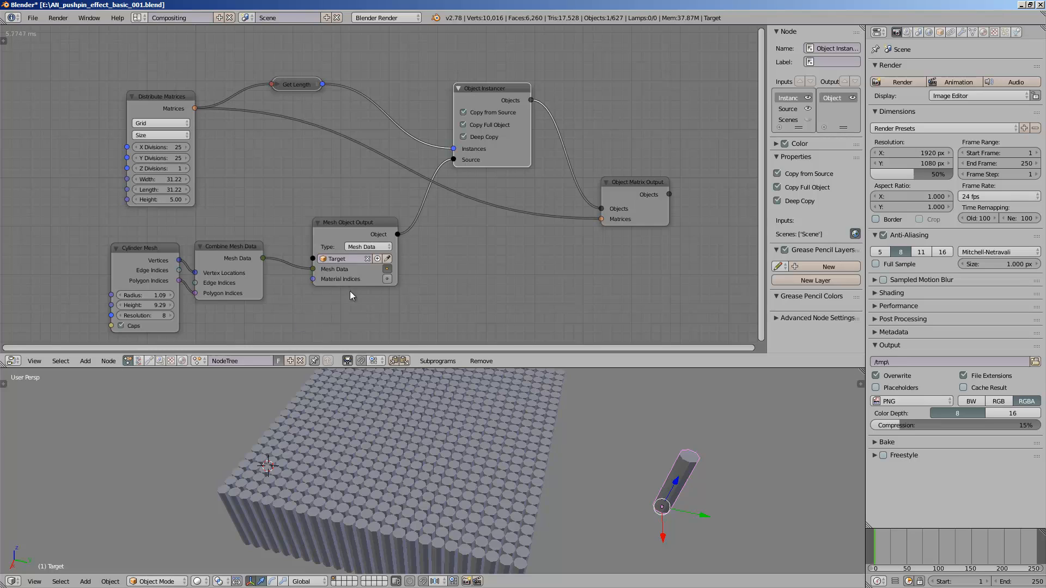
pyautogui.moveTo(285, 254); pyautogui.dragTo(295, 244, button='middle')
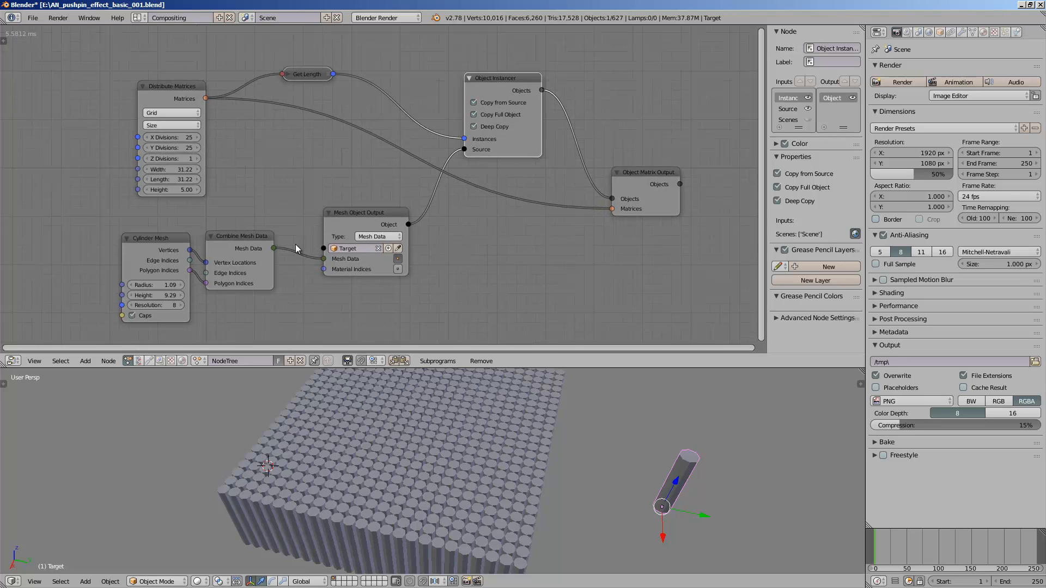
# Turn off Copy Full Object and Deep Copy on the Object Instancer and set the Cylinder Mesh height to 8.00.
pyautogui.click(474, 126)
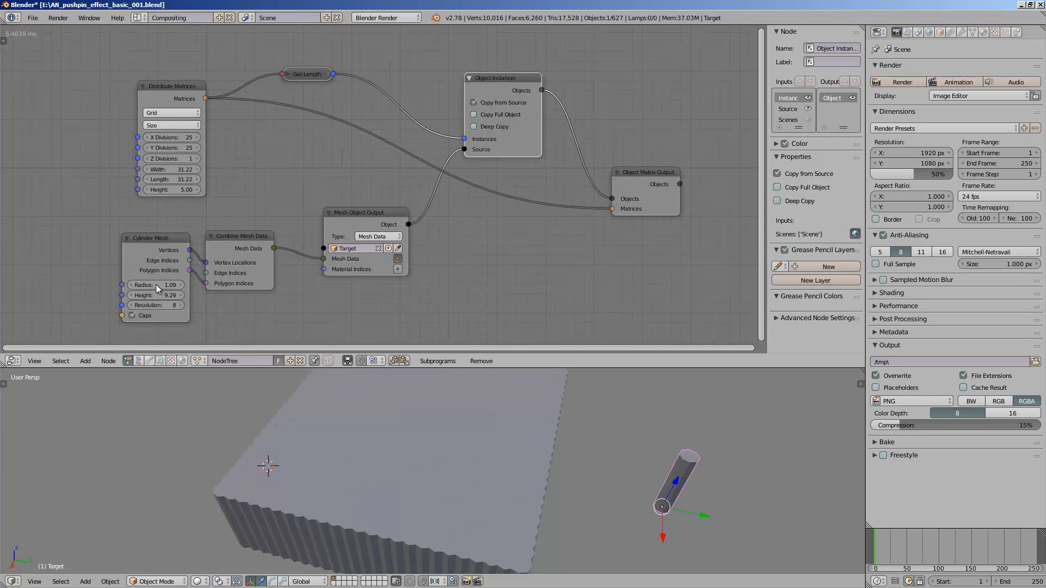
pyautogui.moveTo(171, 294)
pyautogui.mouseDown()
pyautogui.moveTo(153, 294)
pyautogui.moveTo(233, 283)
pyautogui.moveTo(166, 280)
pyautogui.mouseUp()
pyautogui.moveTo(323, 416); pyautogui.dragTo(439, 492, button='middle')
pyautogui.moveTo(213, 302); pyautogui.dragTo(173, 298)
# Move the Object Instancer node slightly up, away from the Mesh Object Output, and save over the current file.
pyautogui.moveTo(507, 94); pyautogui.dragTo(515, 58)
pyautogui.hotkey('ctrl', 's')
pyautogui.click(533, 87)
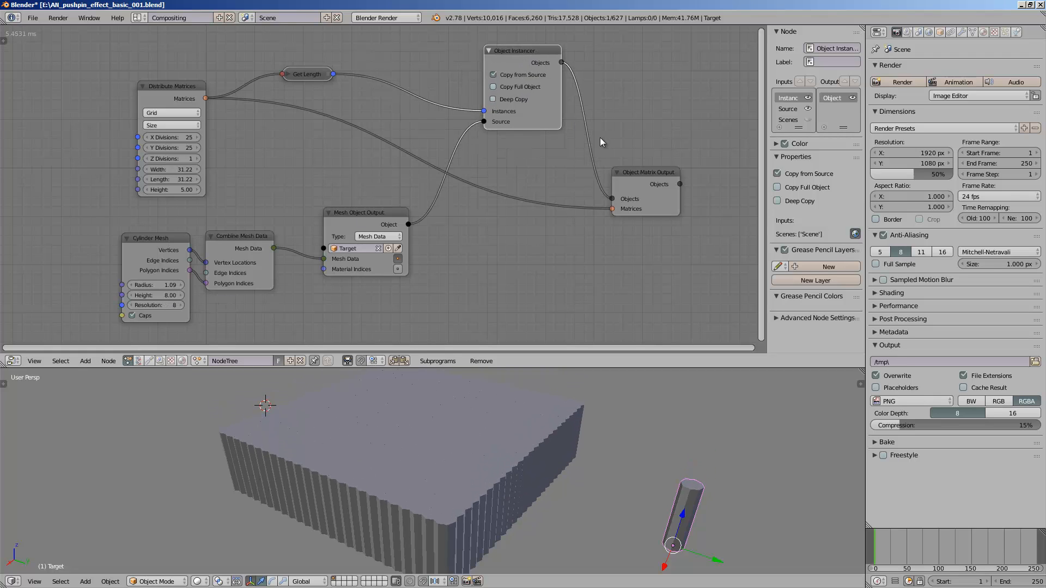
# Set the Distribute Matrices X and Y Divisions to 10 and save over the current file.
pyautogui.click(180, 137)
pyautogui.write('10')
pyautogui.press('Return')
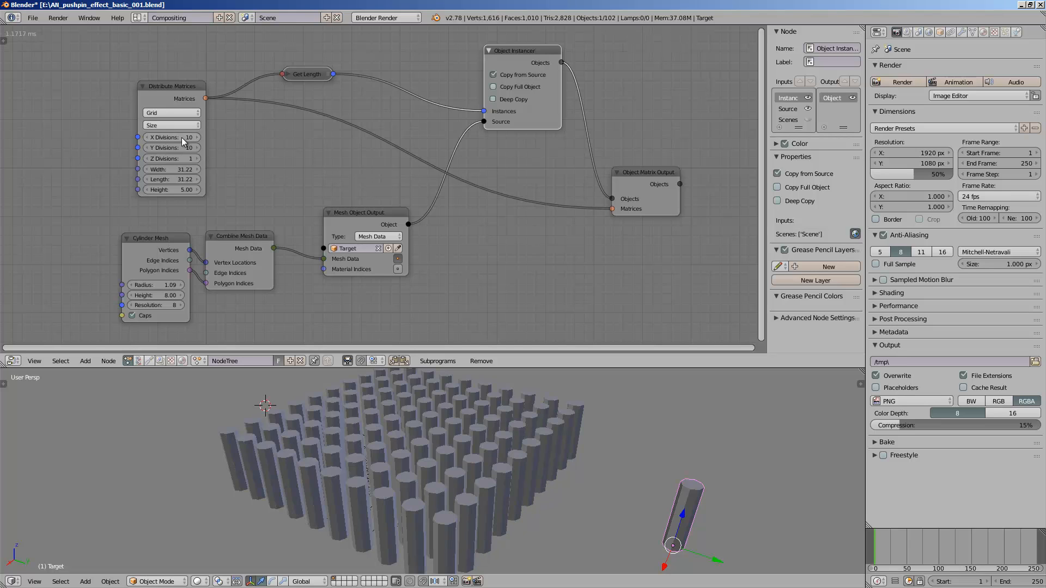
pyautogui.moveTo(518, 460); pyautogui.dragTo(495, 477, button='middle')
pyautogui.hotkey('ctrl', 's')
pyautogui.click(525, 483)
pyautogui.scroll(-2, 489, 456)
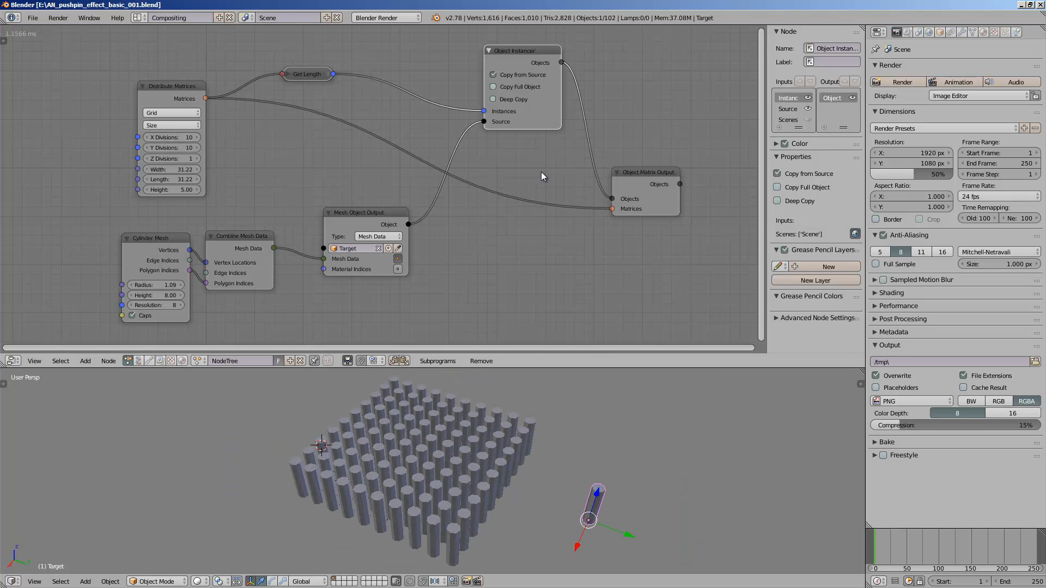
# Make room beside the Object Matrix Output and insert an Offset Matrix node into the matrices link feeding it.
pyautogui.moveTo(648, 175); pyautogui.dragTo(723, 180)
pyautogui.moveTo(558, 207); pyautogui.dragTo(511, 193, button='middle')
pyautogui.hotkey('shift', 'a')
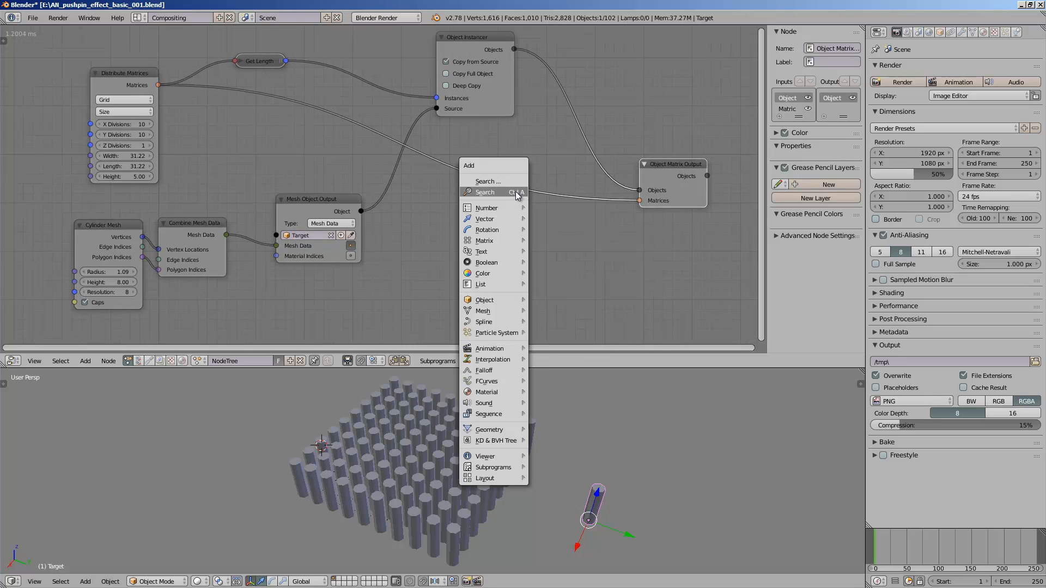
pyautogui.click(512, 193)
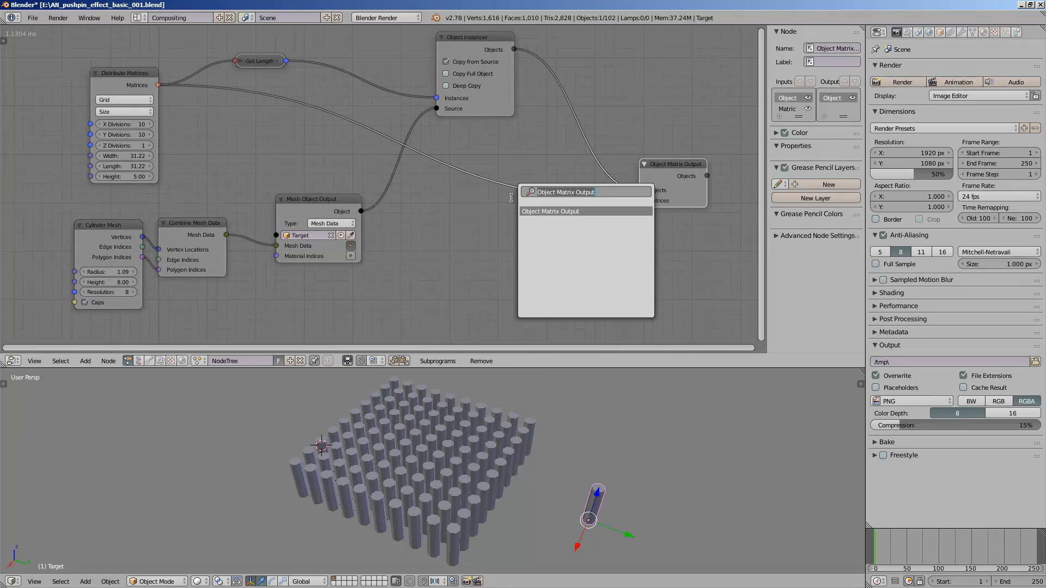
pyautogui.write('matrix of')
pyautogui.write('offset')
pyautogui.press('Return')
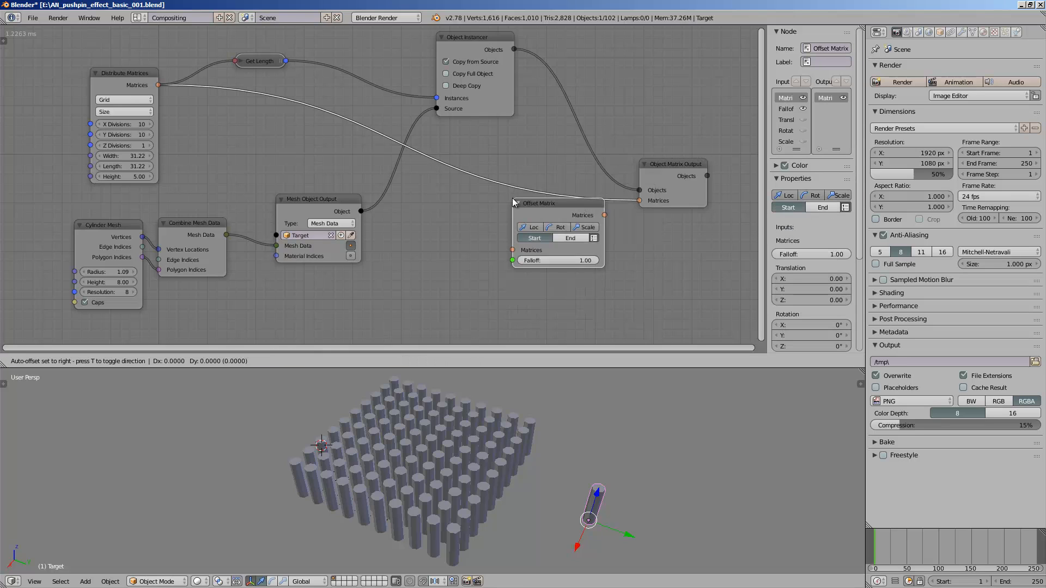
pyautogui.click(466, 206)
pyautogui.scroll(2, 459, 139)
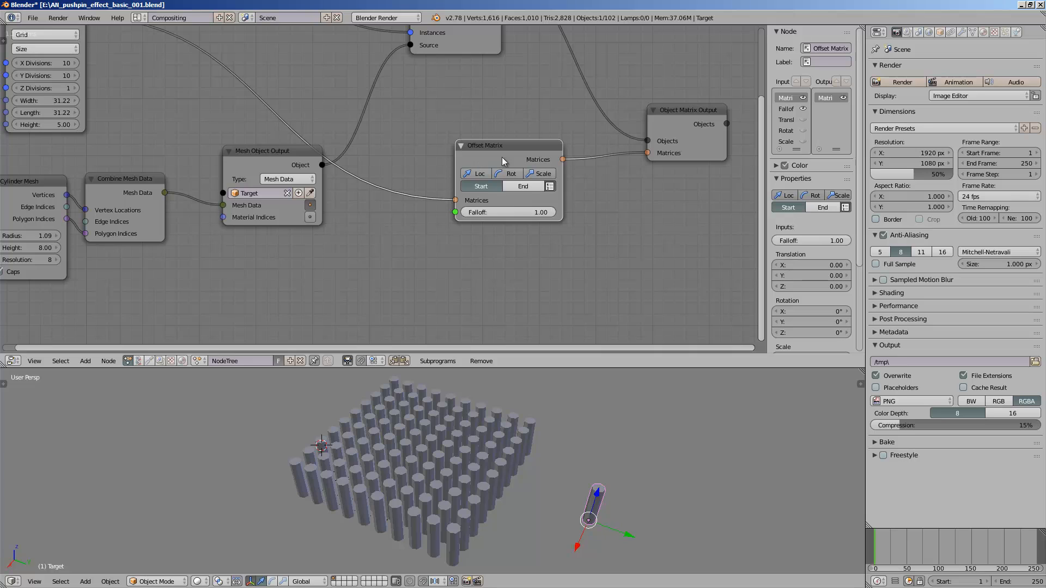
# Reposition the Offset Matrix node in the matrices link and enable its Scale option.
pyautogui.moveTo(501, 158); pyautogui.dragTo(509, 184)
pyautogui.scroll(-2, 523, 189)
pyautogui.moveTo(533, 192); pyautogui.dragTo(520, 179, button='middle')
pyautogui.click(512, 186)
pyautogui.moveTo(489, 165); pyautogui.dragTo(515, 174)
pyautogui.moveTo(493, 194); pyautogui.dragTo(519, 165, button='middle')
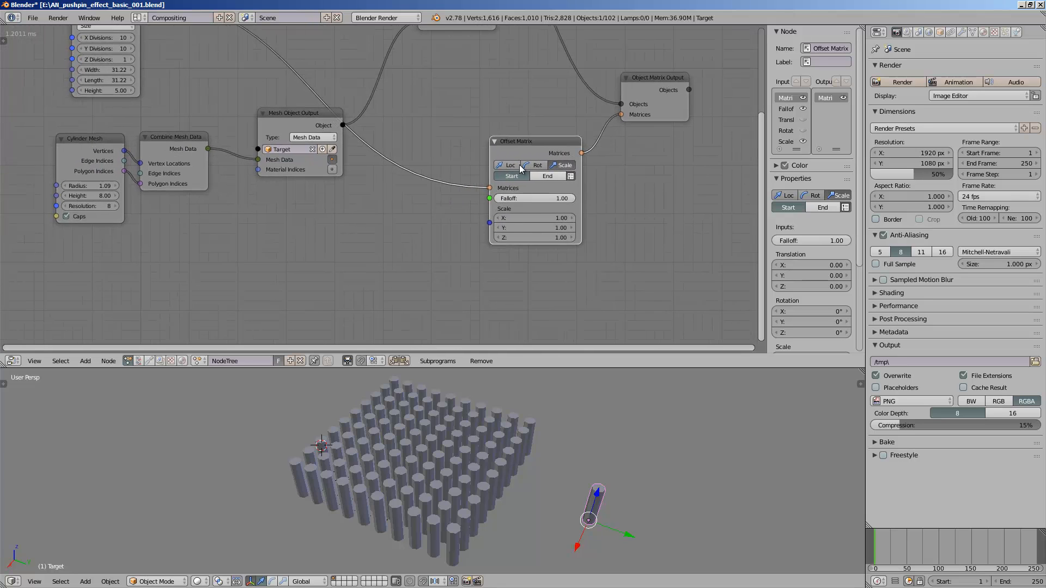
# Try different Z scale values on the Offset Matrix node, such as 1.24, 0.97 and 1.09.
pyautogui.moveTo(531, 238)
pyautogui.mouseDown()
pyautogui.moveTo(507, 238)
pyautogui.moveTo(548, 236)
pyautogui.moveTo(536, 238)
pyautogui.mouseUp()
pyautogui.scroll(-2, 549, 458)
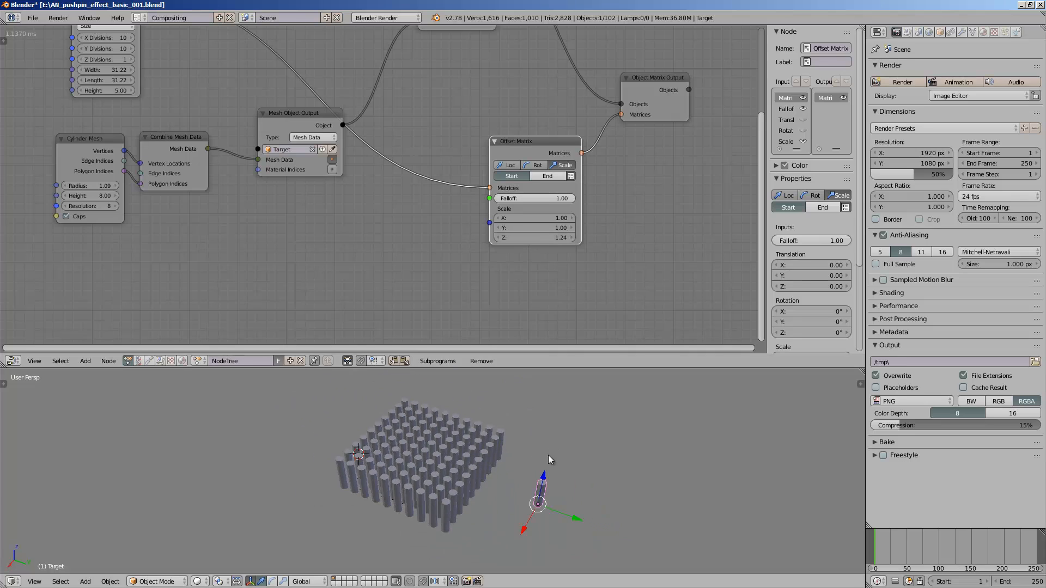
pyautogui.moveTo(550, 458); pyautogui.dragTo(553, 433, button='middle')
pyautogui.moveTo(548, 238)
pyautogui.mouseDown()
pyautogui.moveTo(588, 241)
pyautogui.moveTo(556, 237)
pyautogui.mouseUp()
pyautogui.moveTo(547, 438); pyautogui.dragTo(546, 453, button='middle')
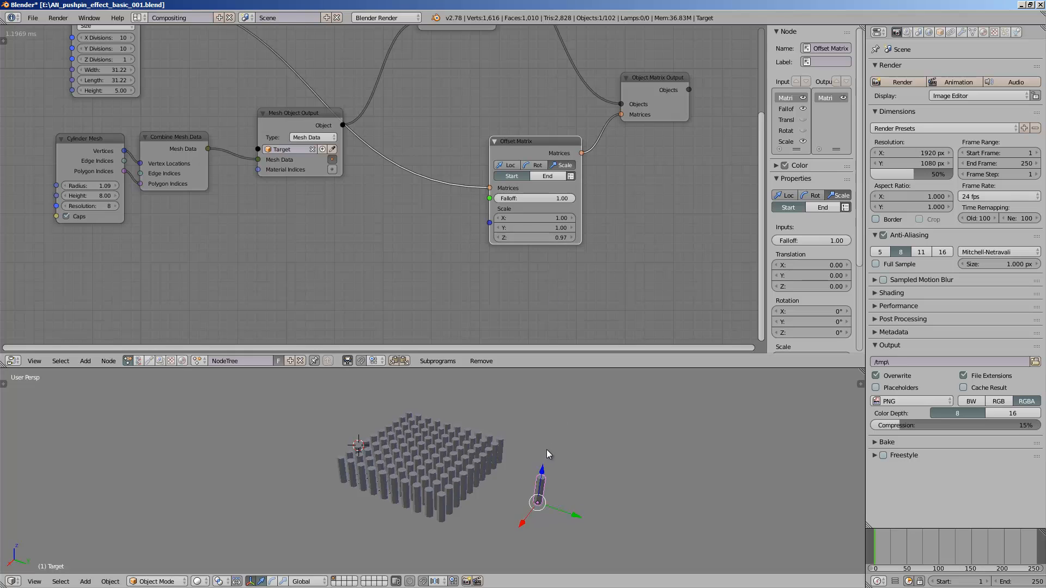
pyautogui.scroll(1, 546, 453)
pyautogui.moveTo(179, 227); pyautogui.dragTo(190, 238, button='middle')
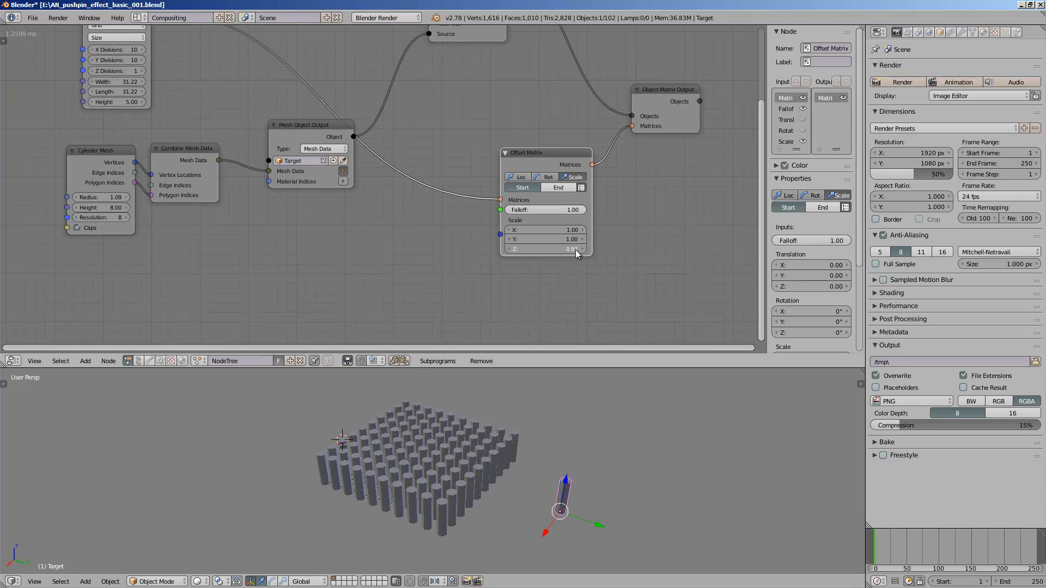
pyautogui.moveTo(575, 249); pyautogui.dragTo(579, 250)
# Try adjusting the Cylinder Mesh height for comparison, keeping it at 8.00.
pyautogui.moveTo(99, 210); pyautogui.dragTo(352, 224, button='middle')
pyautogui.scroll(4, 351, 224)
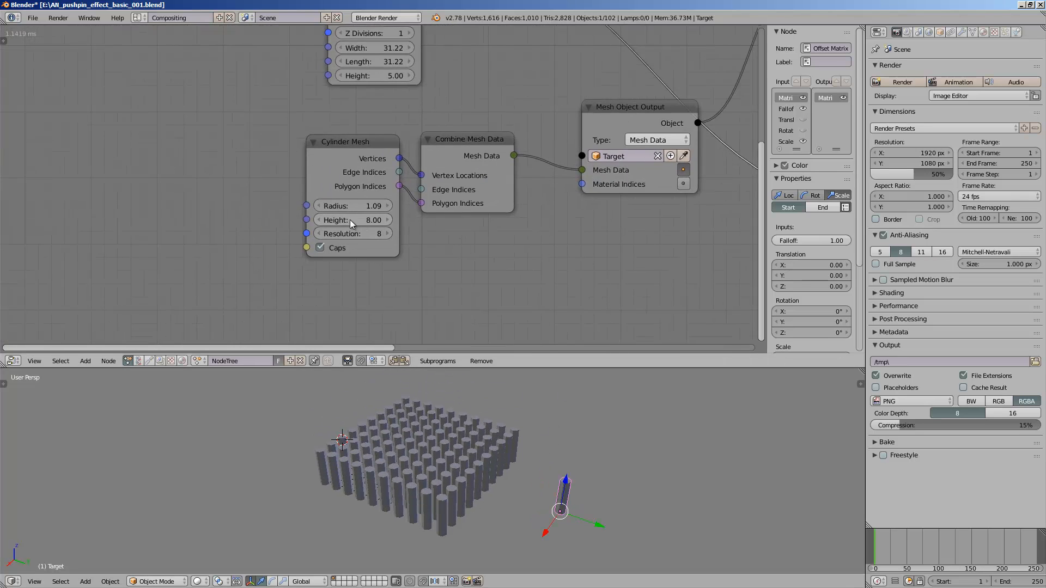
pyautogui.moveTo(298, 220); pyautogui.dragTo(258, 221)
pyautogui.moveTo(347, 229); pyautogui.dragTo(695, 181, button='middle')
# Set the Offset Matrix Z scale to about 0.37 and save over the current file.
pyautogui.moveTo(522, 93); pyautogui.dragTo(541, 80)
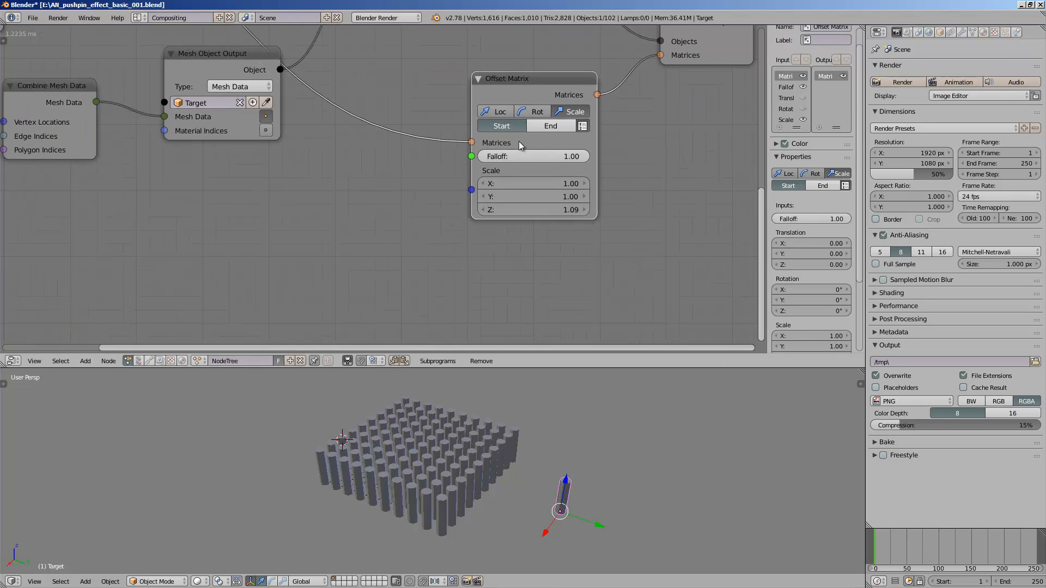
pyautogui.scroll(-1, 519, 142)
pyautogui.moveTo(518, 142); pyautogui.dragTo(538, 144, button='middle')
pyautogui.moveTo(577, 214); pyautogui.dragTo(575, 214)
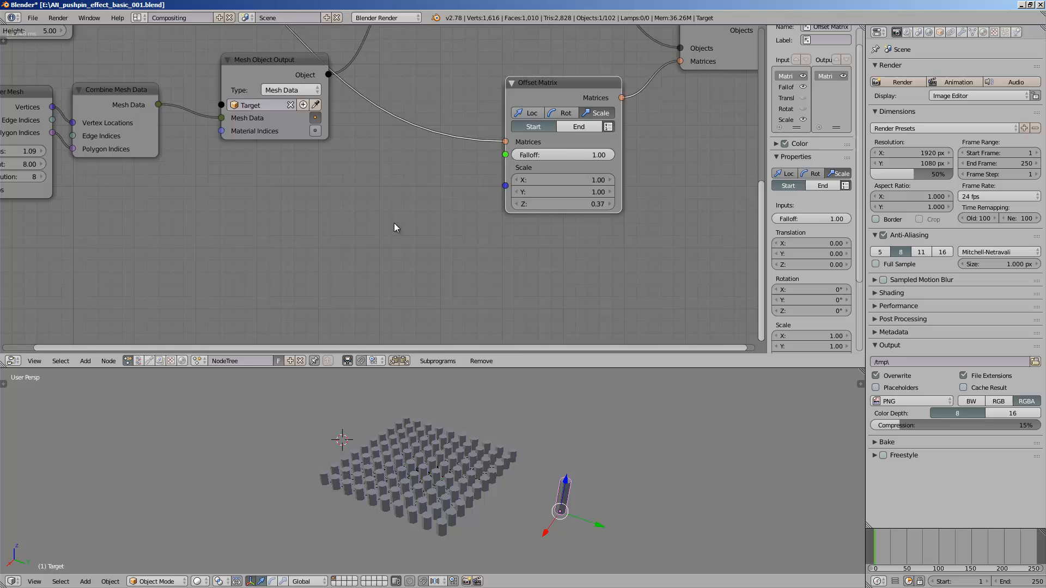
pyautogui.hotkey('ctrl', 's')
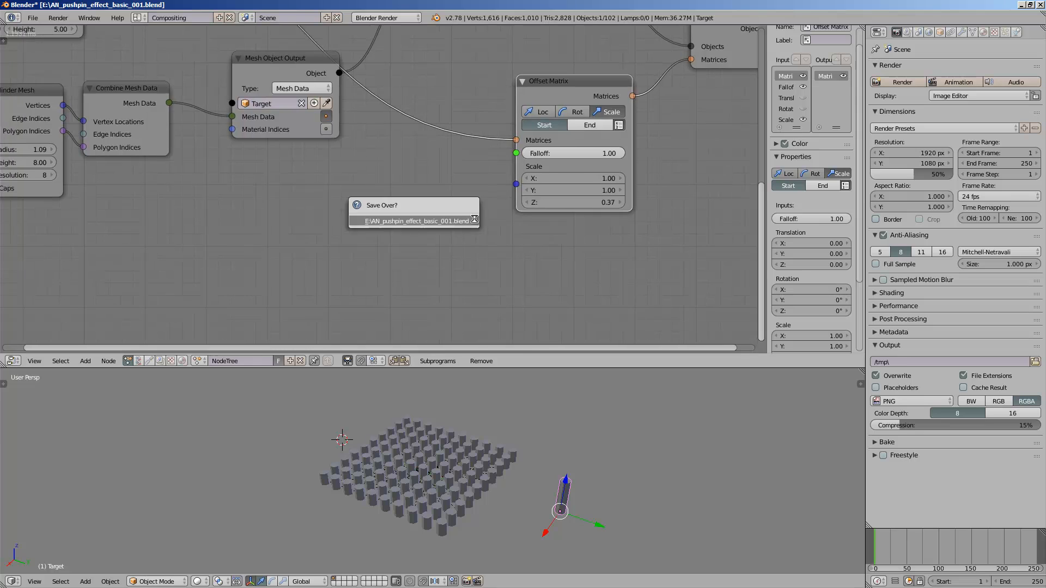
pyautogui.click(381, 208)
# Try Offset Matrix X and Y scales of 0, reset the scale to its defaults, and set Z to about 0.52.
pyautogui.moveTo(636, 177); pyautogui.dragTo(583, 190)
pyautogui.write('0')
pyautogui.press('Return')
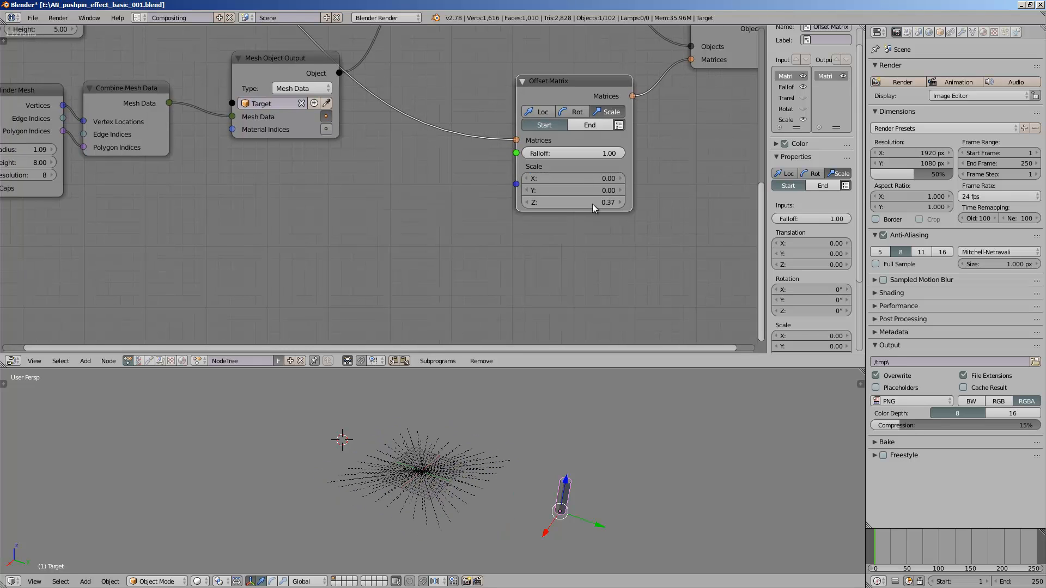
pyautogui.press('BackSpace')
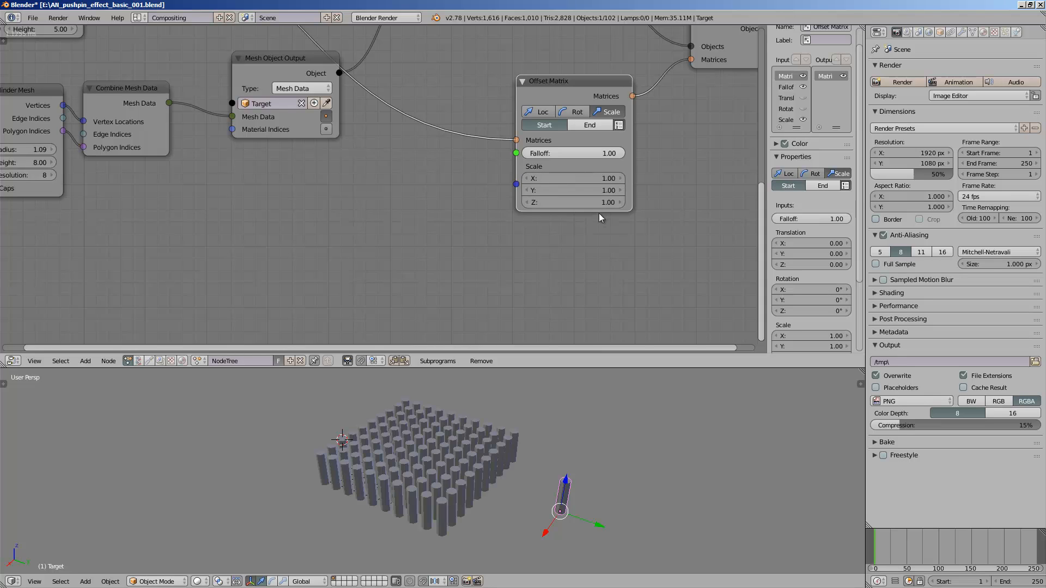
pyautogui.moveTo(596, 202); pyautogui.dragTo(571, 202)
# Add a Combine Vector node and connect its Vector output to the Offset Matrix Scale input.
pyautogui.hotkey('shift', 'a')
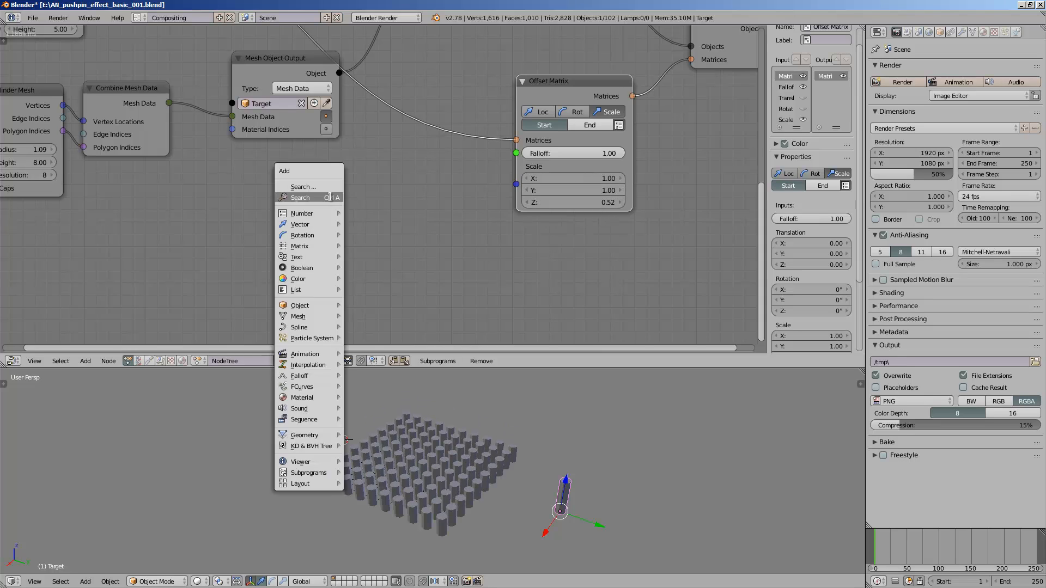
pyautogui.click(328, 188)
pyautogui.write('combine')
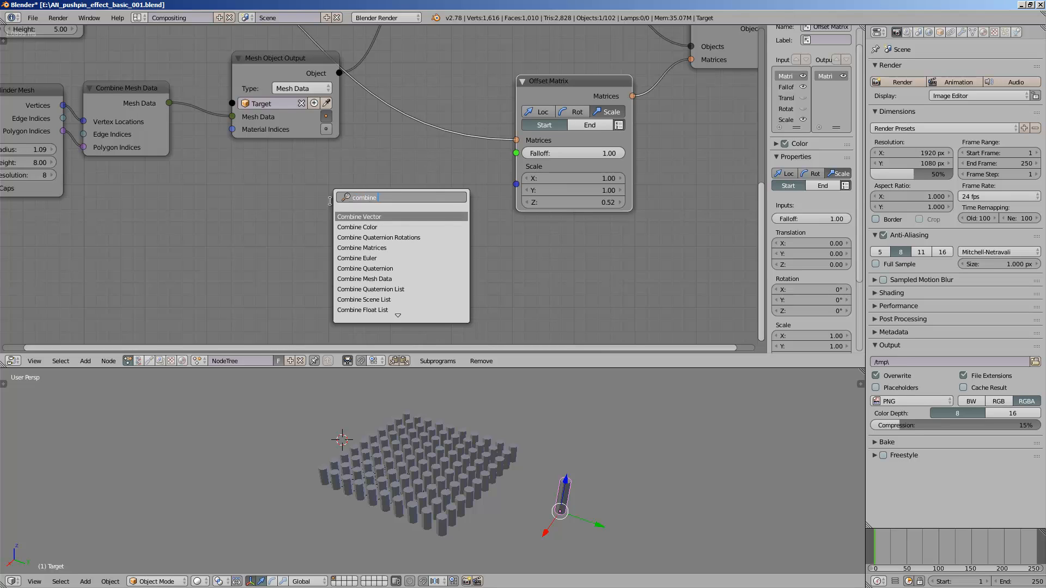
pyautogui.press('Return')
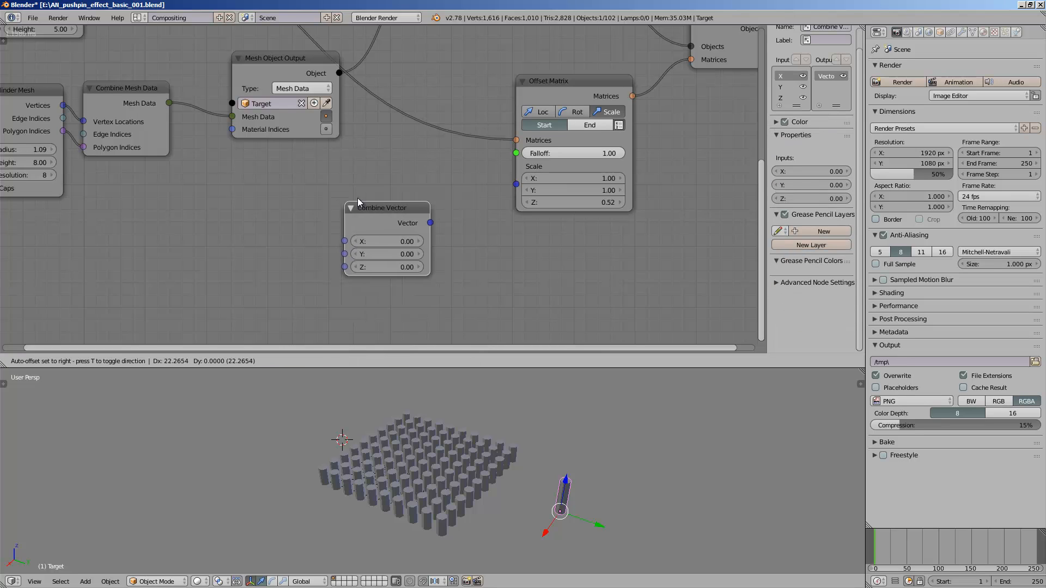
pyautogui.click(406, 204)
pyautogui.moveTo(446, 216); pyautogui.dragTo(519, 188)
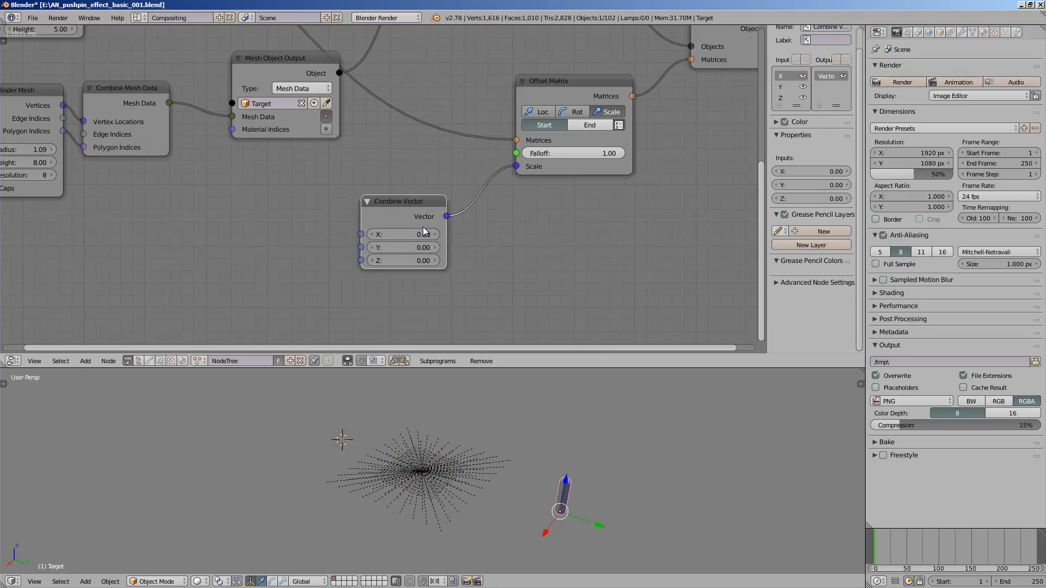
# Set the Combine Vector X and Y to 1.00 and Z to about 1.69, and save the file.
pyautogui.press('Return')
pyautogui.scroll(2, 477, 261)
pyautogui.moveTo(426, 282); pyautogui.dragTo(390, 277)
pyautogui.scroll(-1, 390, 278)
pyautogui.moveTo(275, 258); pyautogui.dragTo(342, 224, button='middle')
pyautogui.hotkey('ctrl', 's')
# Add a Random Number node beside the Combine Vector node.
pyautogui.hotkey('shift', 'a')
pyautogui.click(281, 198)
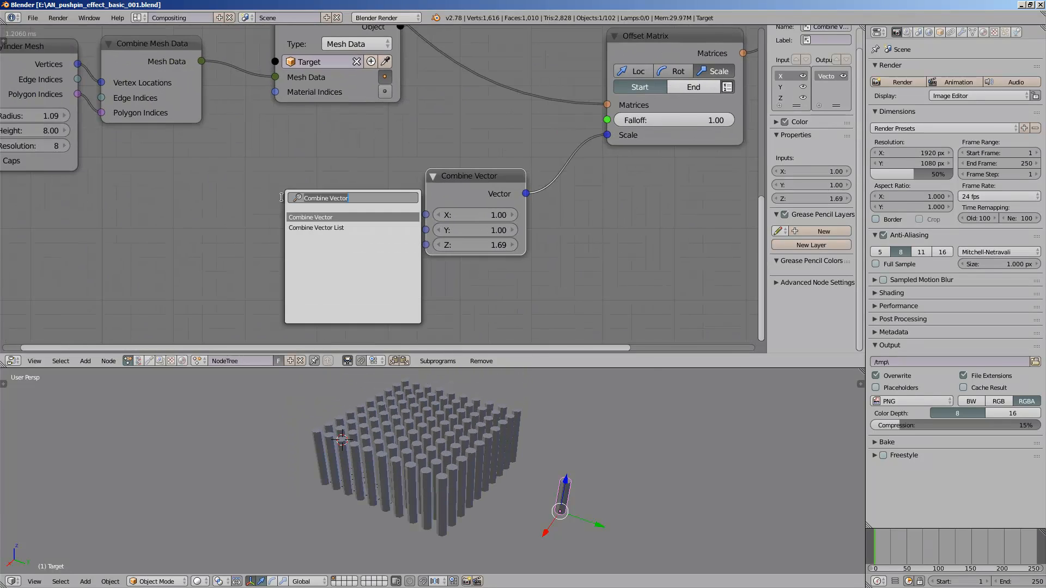
pyautogui.write('random')
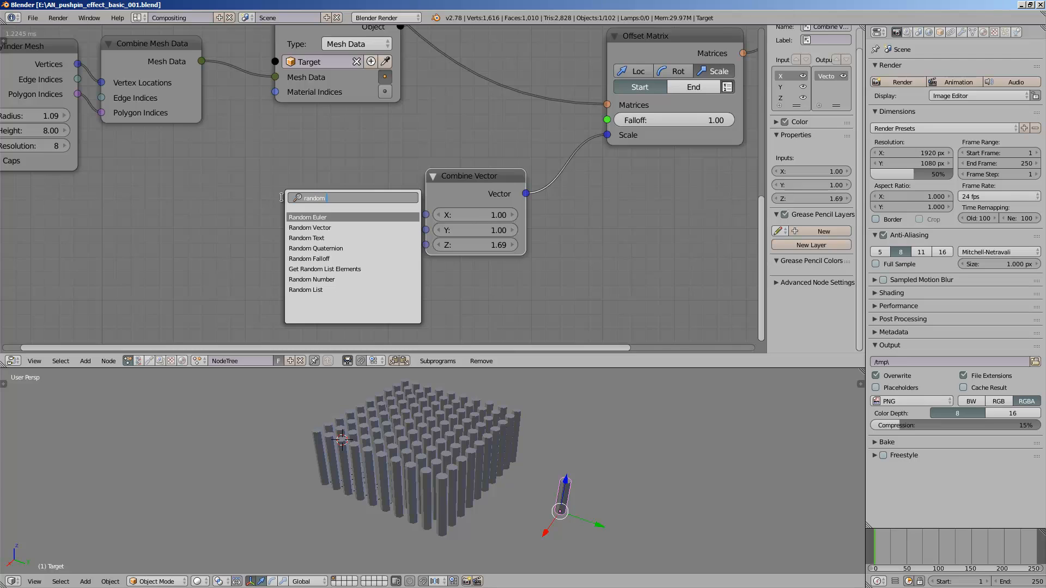
pyautogui.write(' n')
pyautogui.press('Return')
pyautogui.click(266, 195)
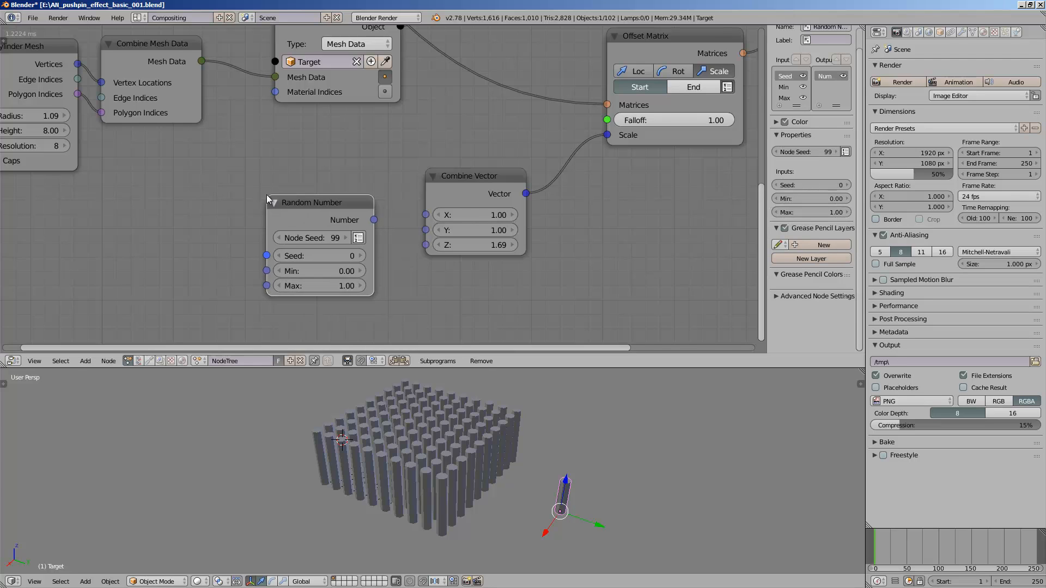
# Switch the Random Number node to output a list of numbers and connect it to the Combine Vector Z input.
pyautogui.click(356, 239)
pyautogui.press('g')
pyautogui.click(326, 224)
pyautogui.moveTo(344, 205); pyautogui.dragTo(374, 227)
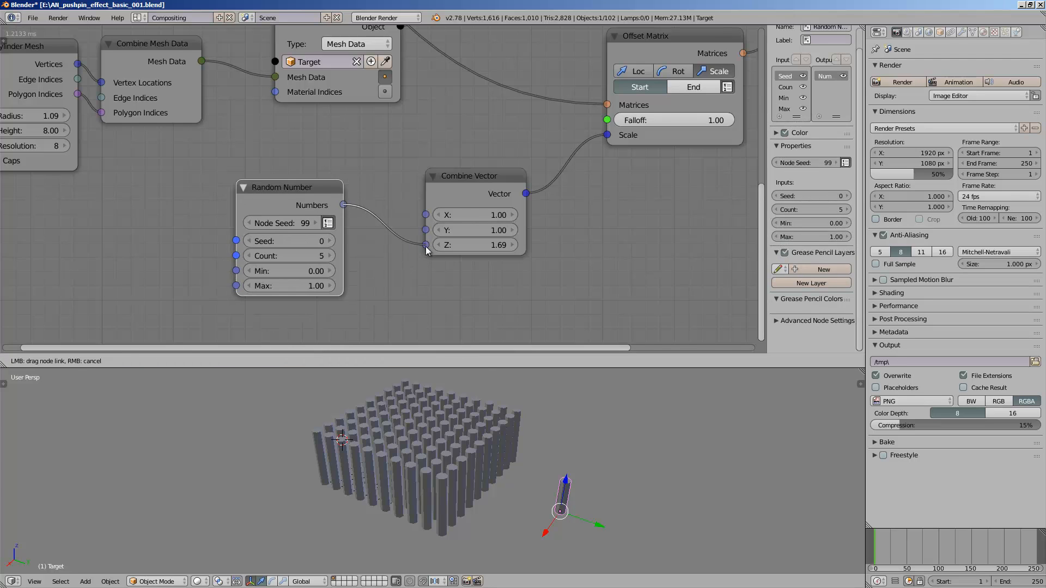
pyautogui.moveTo(426, 250); pyautogui.dragTo(425, 245)
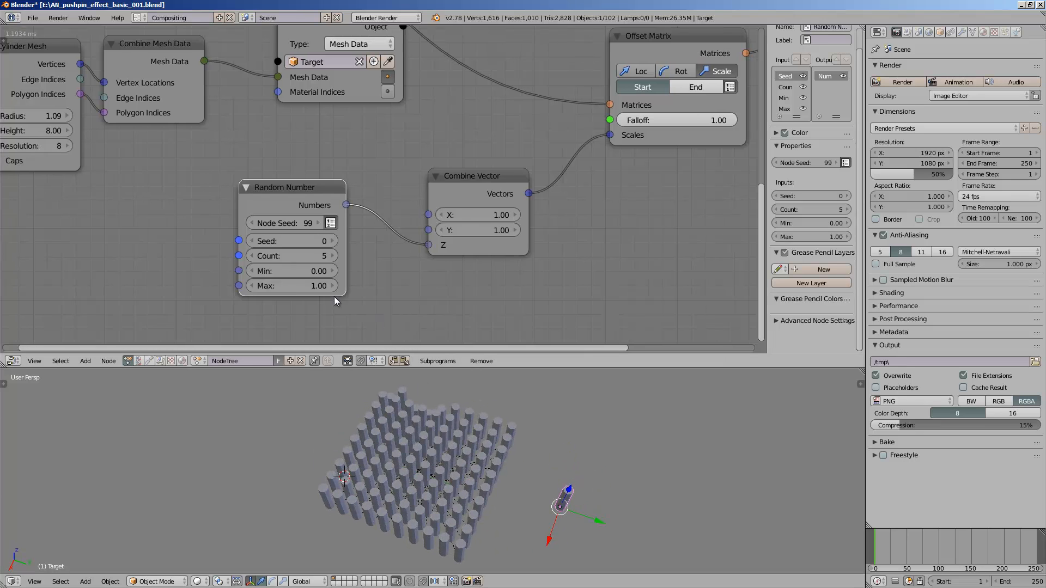
# Set the Random Number Count to 100 and its Min to about 0.36.
pyautogui.moveTo(292, 254); pyautogui.dragTo(353, 253)
pyautogui.moveTo(554, 478); pyautogui.dragTo(502, 427, button='middle')
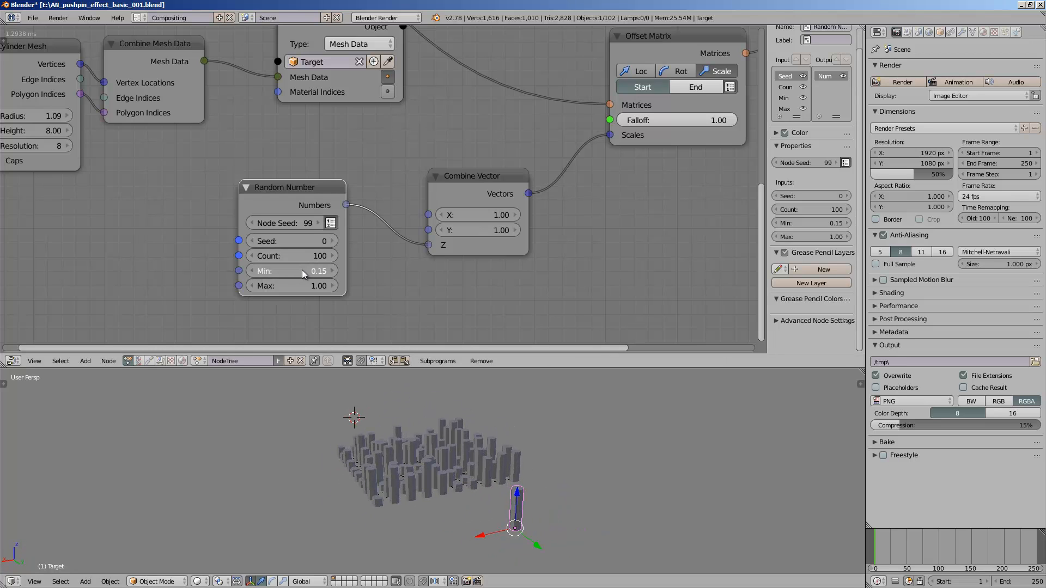
pyautogui.moveTo(301, 269); pyautogui.dragTo(313, 270)
pyautogui.moveTo(364, 445); pyautogui.dragTo(411, 463, button='middle')
# Try different Random Number seeds to vary the pin heights, settling on a Seed of 50.
pyautogui.moveTo(312, 240)
pyautogui.mouseDown()
pyautogui.moveTo(347, 242)
pyautogui.moveTo(290, 232)
pyautogui.moveTo(297, 245)
pyautogui.moveTo(317, 241)
pyautogui.mouseUp()
pyautogui.moveTo(422, 467); pyautogui.dragTo(460, 469, button='middle')
pyautogui.scroll(2, 495, 473)
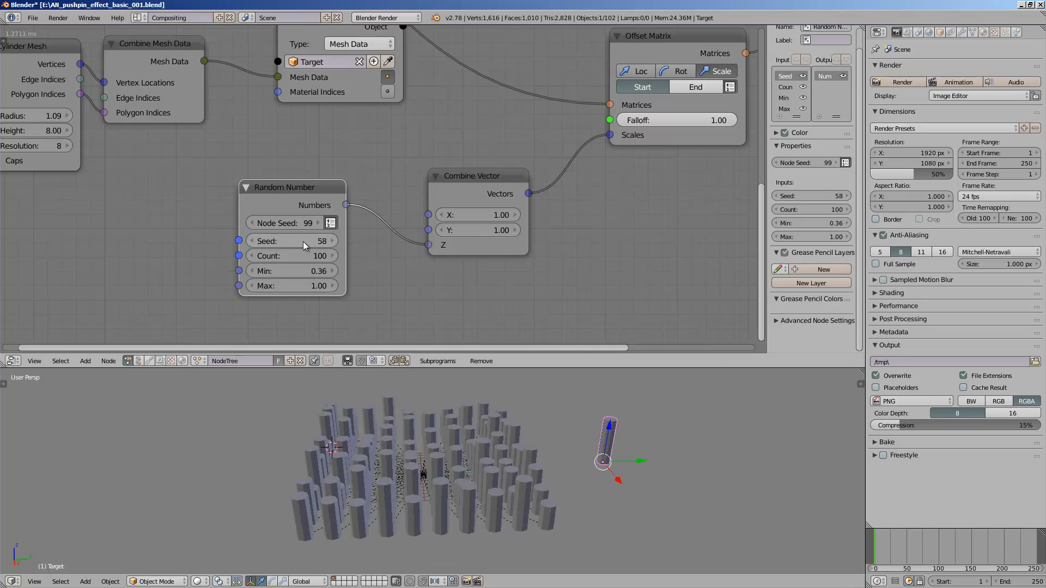
pyautogui.moveTo(304, 245)
pyautogui.mouseDown()
pyautogui.moveTo(327, 241)
pyautogui.moveTo(318, 243)
pyautogui.mouseUp()
pyautogui.moveTo(435, 438); pyautogui.dragTo(357, 434, button='middle')
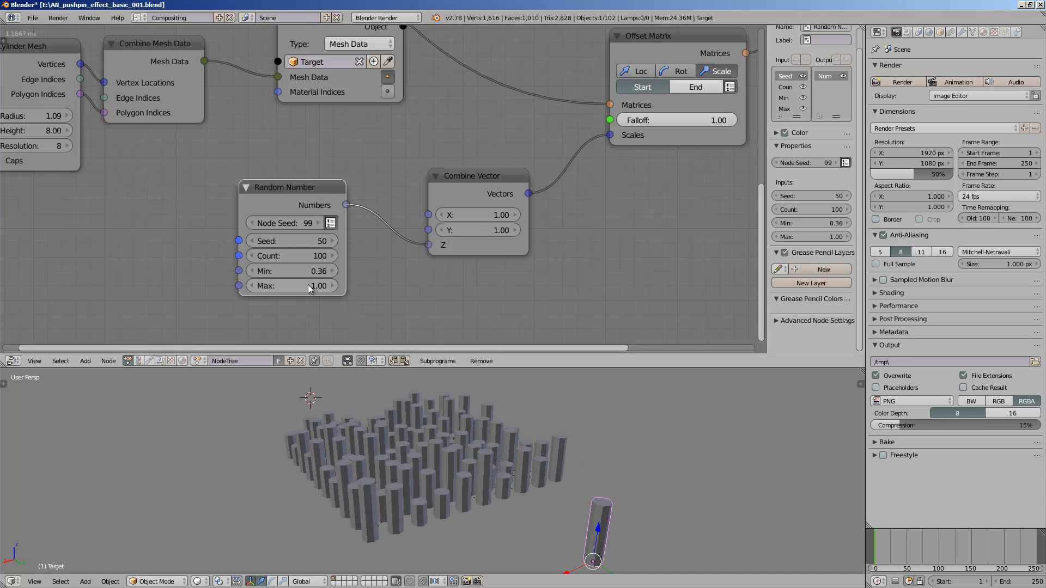
# Set the Random Number Max to about 1.60 and save over the current file.
pyautogui.moveTo(310, 289); pyautogui.dragTo(377, 279)
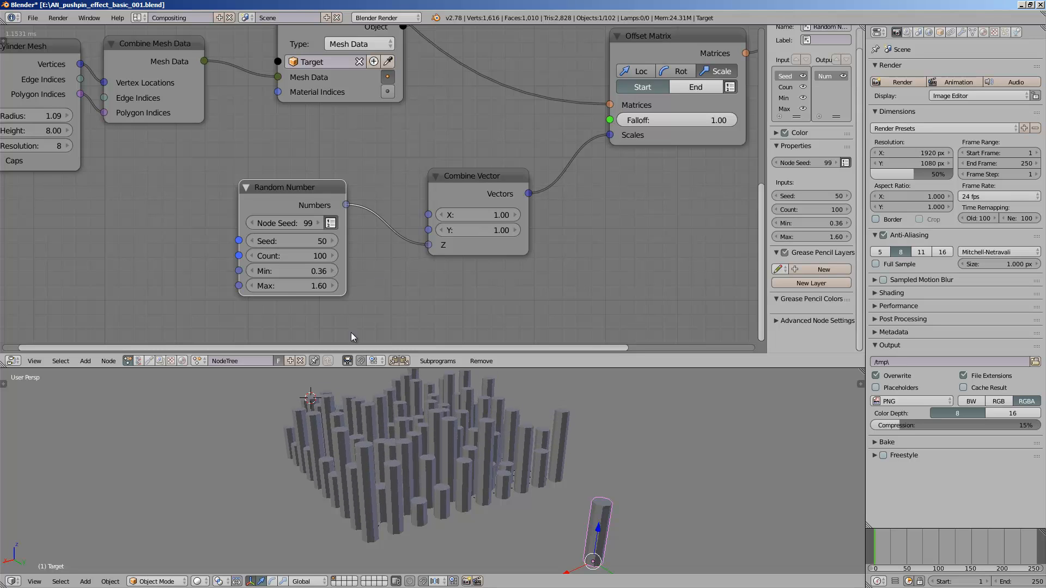
pyautogui.moveTo(377, 423); pyautogui.dragTo(396, 434, button='middle')
pyautogui.scroll(-3, 308, 171)
pyautogui.moveTo(299, 109); pyautogui.dragTo(308, 212, button='middle')
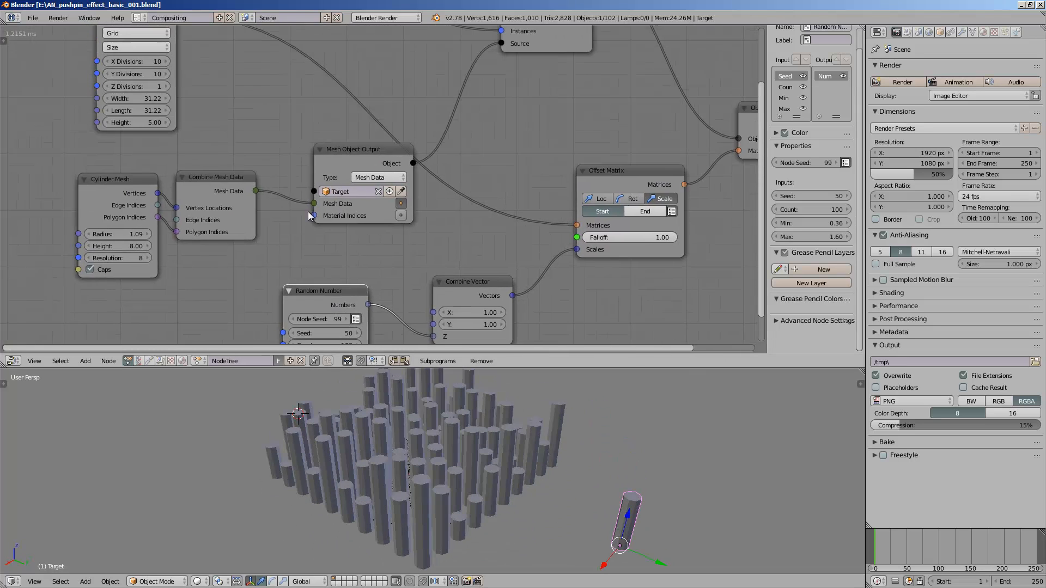
pyautogui.moveTo(253, 165); pyautogui.dragTo(285, 197, button='middle')
pyautogui.hotkey('ctrl', 's')
# Move the Distribute Matrices node farther from the rest of the node tree, leaving its mode on Grid.
pyautogui.moveTo(193, 75); pyautogui.dragTo(221, 109, button='middle')
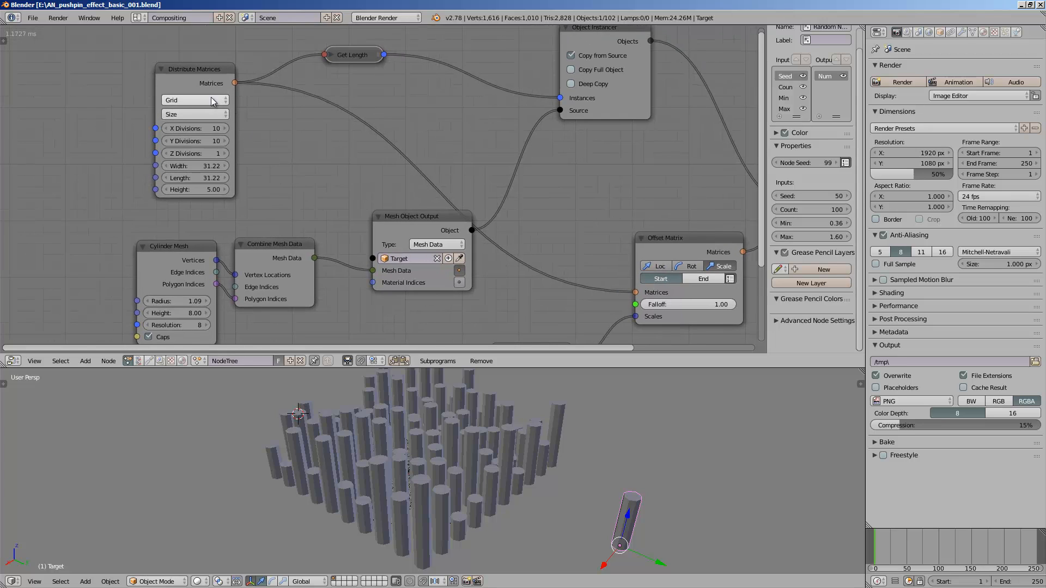
pyautogui.moveTo(488, 422); pyautogui.dragTo(503, 439, button='middle')
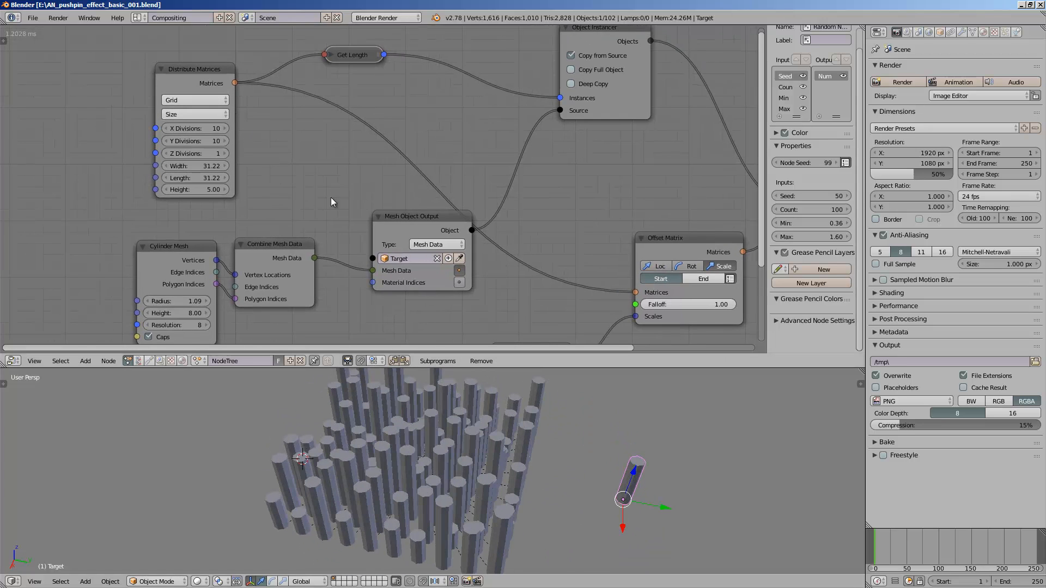
pyautogui.click(216, 101)
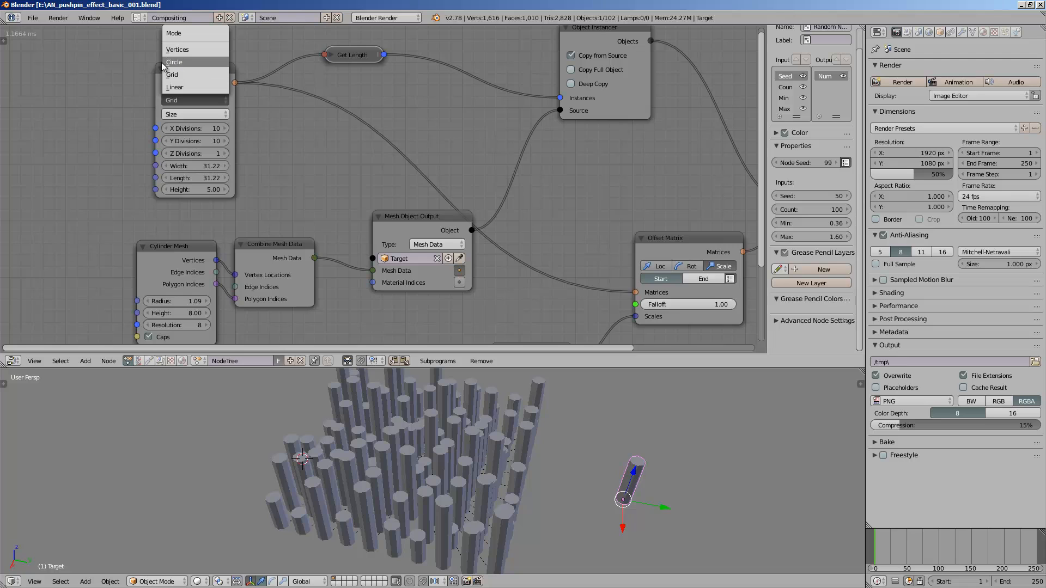
pyautogui.scroll(-3, 185, 109)
pyautogui.moveTo(221, 76); pyautogui.dragTo(159, 84)
pyautogui.moveTo(233, 149); pyautogui.dragTo(204, 122, button='middle')
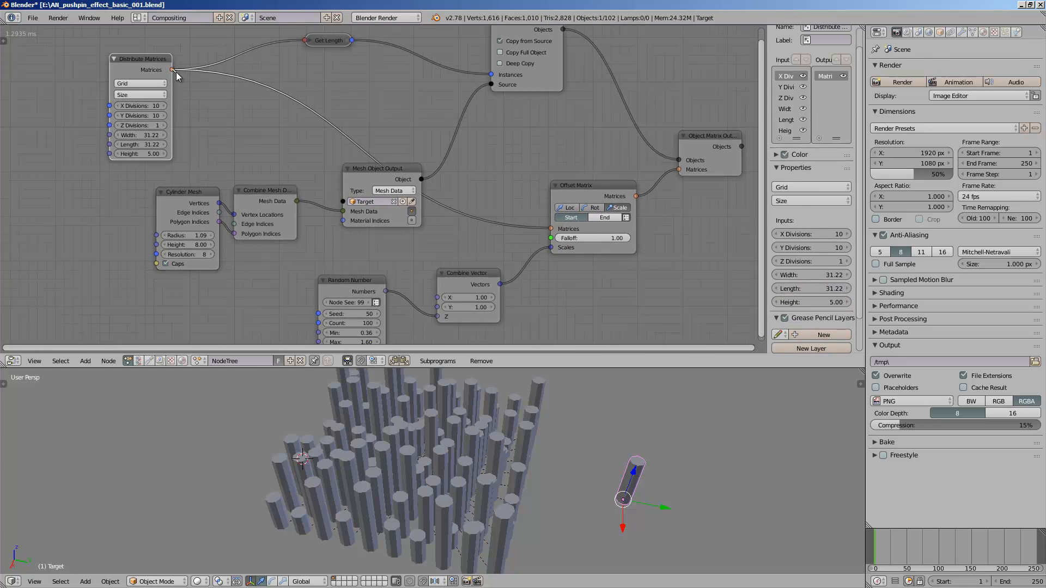
# Connect the Get Length output to the Random Number Count input, tidy both nodes, and save over the current file.
pyautogui.moveTo(312, 43); pyautogui.dragTo(286, 57)
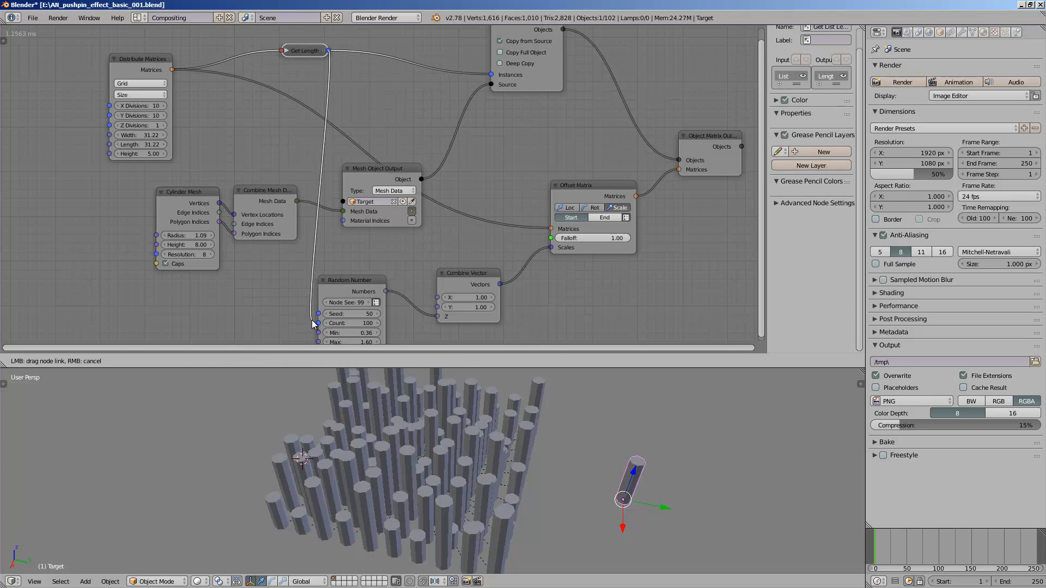
pyautogui.moveTo(314, 318); pyautogui.dragTo(315, 321)
pyautogui.moveTo(346, 283); pyautogui.dragTo(371, 254)
pyautogui.hotkey('ctrl', 's')
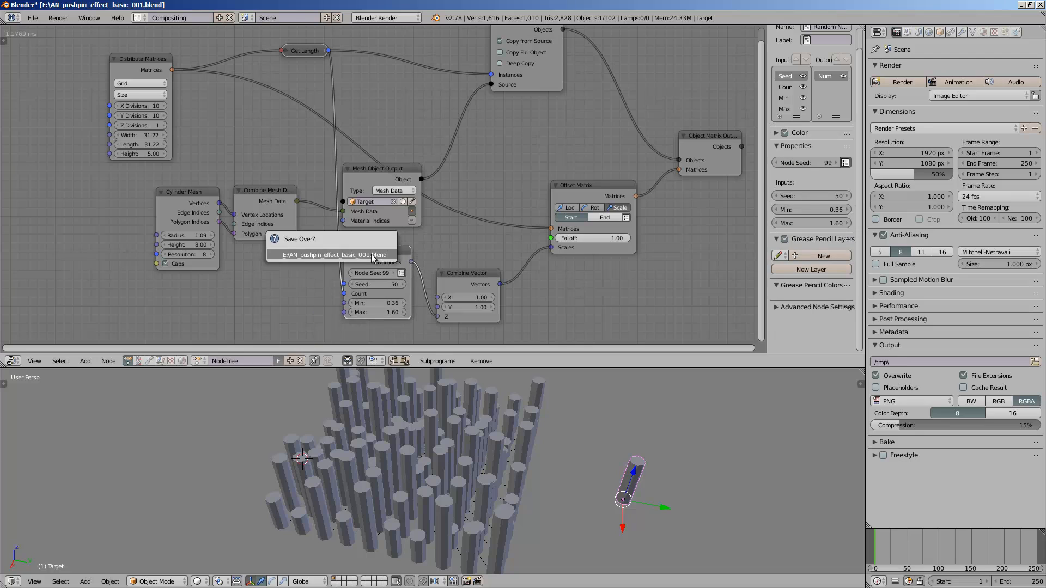
pyautogui.click(371, 253)
# Switch the Distribute Matrices node to Linear mode.
pyautogui.moveTo(218, 203); pyautogui.dragTo(240, 220, button='middle')
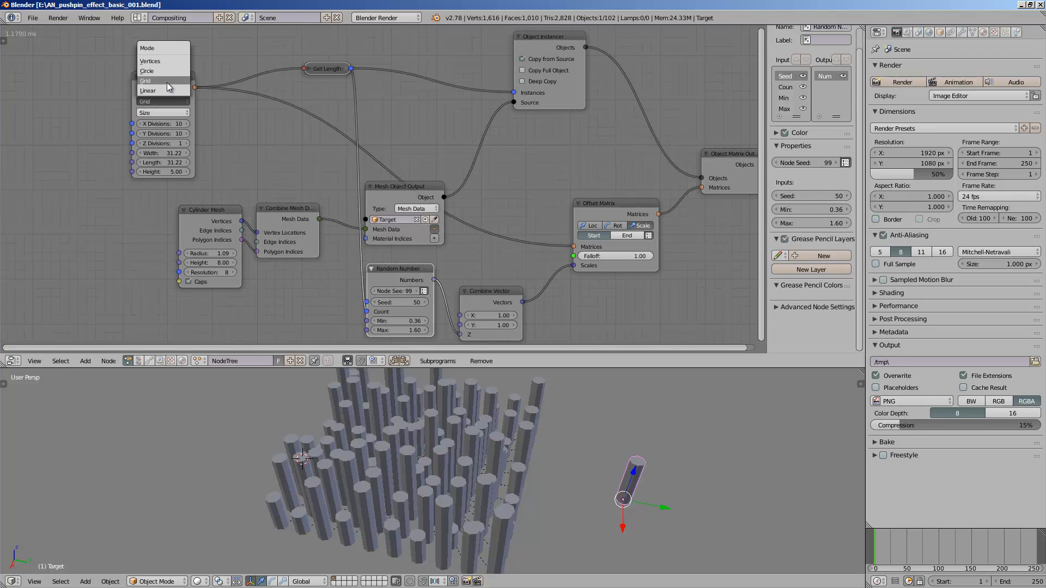
pyautogui.click(167, 88)
pyautogui.moveTo(452, 504); pyautogui.dragTo(372, 461, button='middle')
pyautogui.scroll(1, 371, 461)
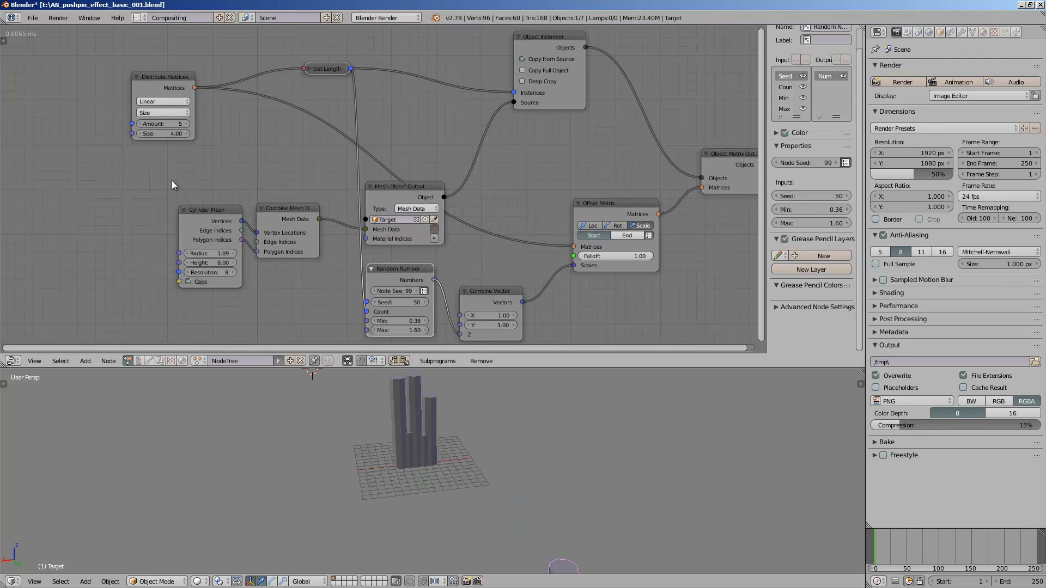
# Set the linear distribution's Amount to 10 and its Size to about 21.73.
pyautogui.moveTo(175, 133); pyautogui.dragTo(265, 136)
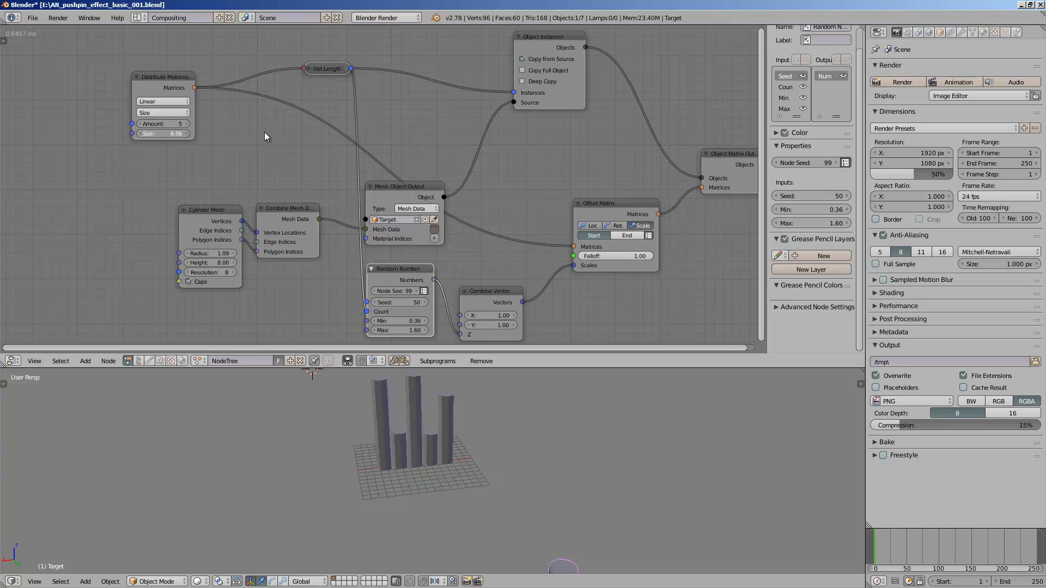
pyautogui.click(187, 125)
pyautogui.click(187, 124)
pyautogui.click(187, 124)
pyautogui.click(187, 124)
pyautogui.click(187, 124)
pyautogui.moveTo(183, 134); pyautogui.dragTo(452, 132)
# Try different Random Number seeds on the linear row of pins, saving the file along the way and settling on a Seed of 233.
pyautogui.moveTo(346, 232); pyautogui.dragTo(280, 214, button='middle')
pyautogui.moveTo(326, 284)
pyautogui.mouseDown()
pyautogui.moveTo(380, 286)
pyautogui.moveTo(327, 286)
pyautogui.mouseUp()
pyautogui.moveTo(379, 388); pyautogui.dragTo(335, 422, button='middle')
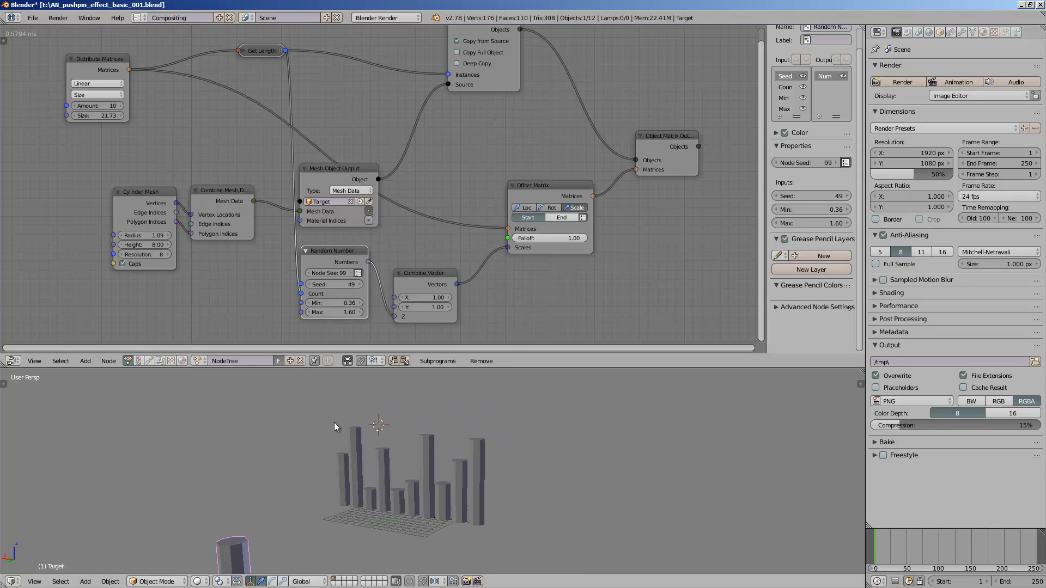
pyautogui.moveTo(341, 282); pyautogui.dragTo(484, 468)
pyautogui.moveTo(484, 469); pyautogui.dragTo(550, 464, button='middle')
pyautogui.hotkey('ctrl', 's')
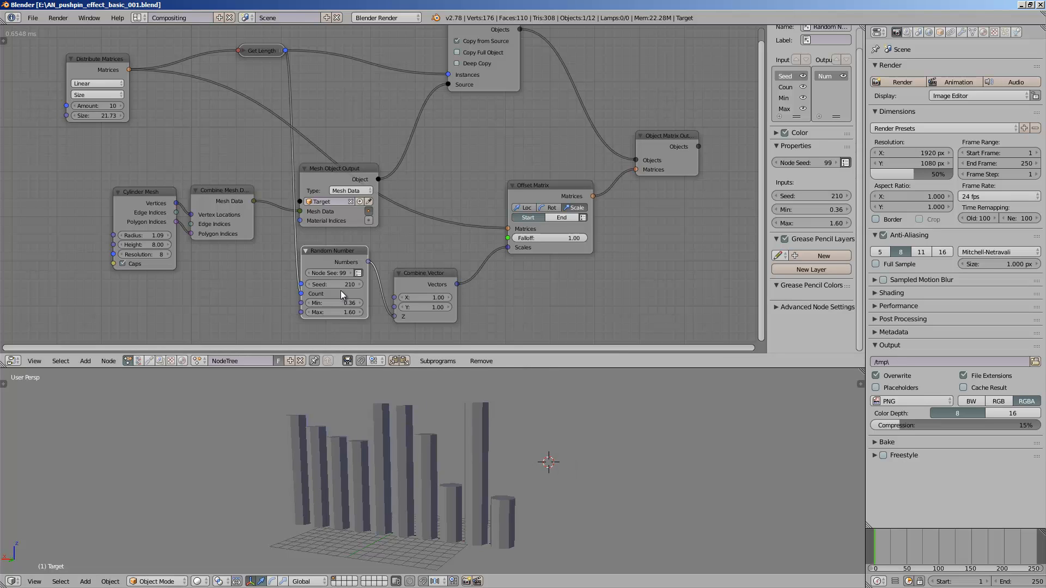
pyautogui.moveTo(339, 286)
pyautogui.mouseDown()
pyautogui.moveTo(361, 283)
pyautogui.moveTo(322, 281)
pyautogui.mouseUp()
pyautogui.moveTo(393, 442); pyautogui.dragTo(431, 451, button='middle')
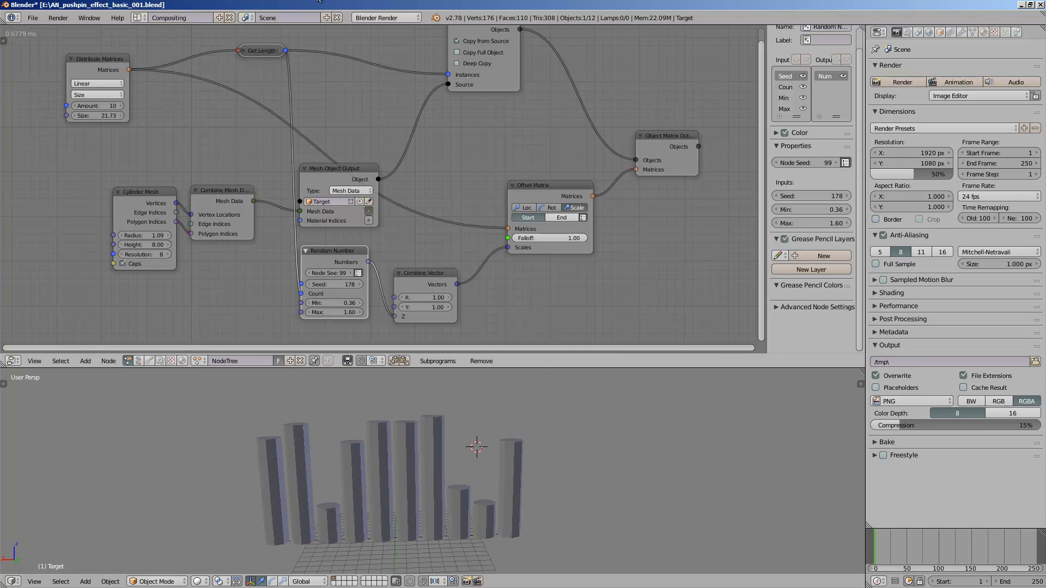
pyautogui.moveTo(342, 282); pyautogui.dragTo(366, 282)
pyautogui.moveTo(547, 456); pyautogui.dragTo(530, 449, button='middle')
pyautogui.moveTo(344, 285); pyautogui.dragTo(379, 282)
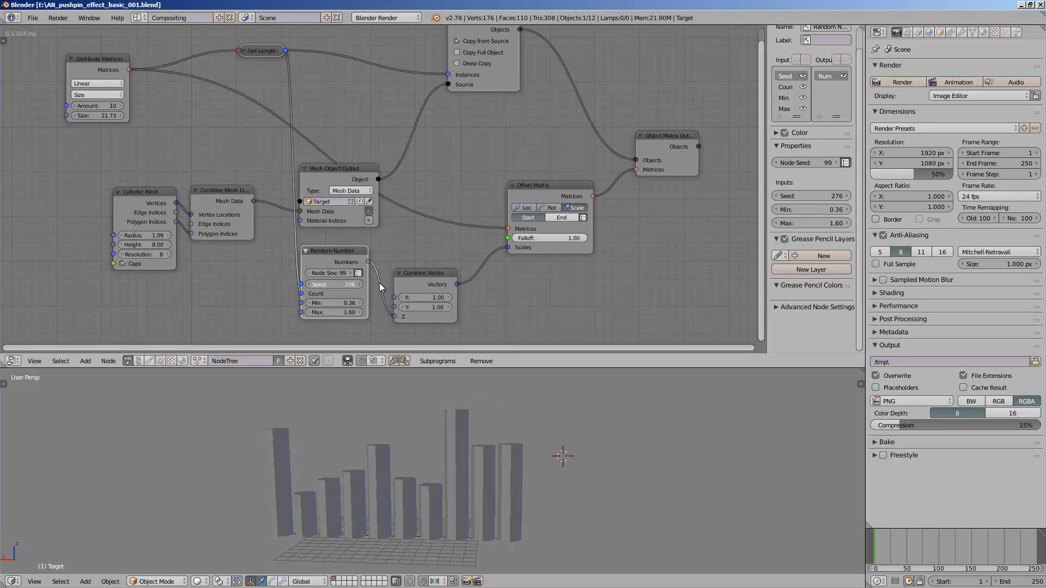
# Spread out the Combine Vector, Offset Matrix and Object Matrix Output nodes, and save over the current file.
pyautogui.moveTo(395, 264); pyautogui.dragTo(415, 233, button='middle')
pyautogui.moveTo(435, 241); pyautogui.dragTo(447, 230)
pyautogui.scroll(-1, 448, 230)
pyautogui.moveTo(448, 229); pyautogui.dragTo(389, 244, button='middle')
pyautogui.moveTo(499, 173); pyautogui.dragTo(519, 162)
pyautogui.moveTo(600, 132); pyautogui.dragTo(666, 83)
pyautogui.moveTo(589, 112); pyautogui.dragTo(576, 180, button='middle')
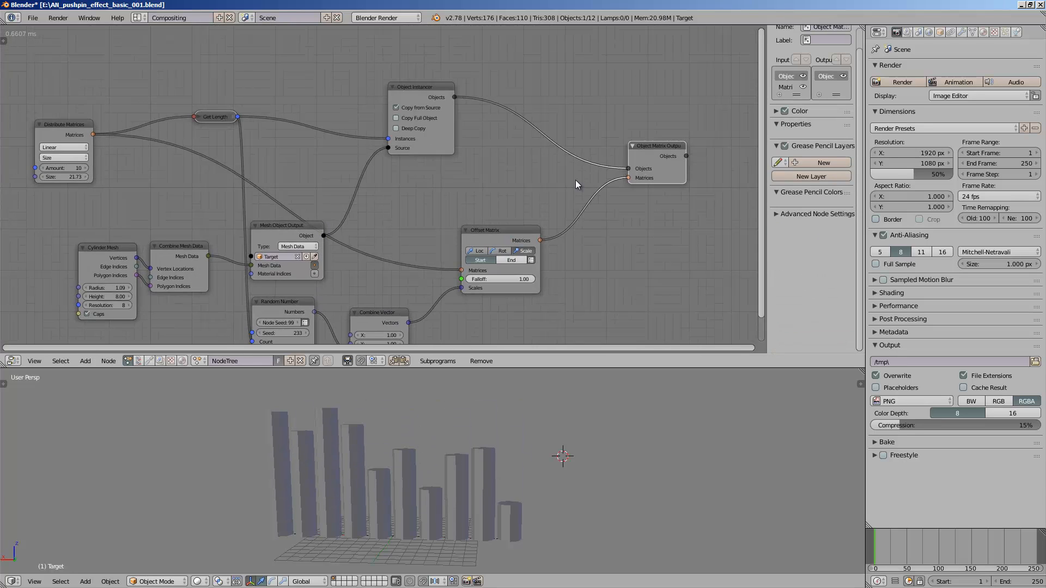
pyautogui.hotkey('ctrl', 's')
pyautogui.click(575, 180)
# Move the Mesh Object Output node up closer to the Object Instancer node and save the file again.
pyautogui.scroll(-2, 490, 207)
pyautogui.moveTo(393, 138); pyautogui.dragTo(429, 98, button='middle')
pyautogui.scroll(1, 429, 98)
pyautogui.moveTo(323, 198); pyautogui.dragTo(359, 152)
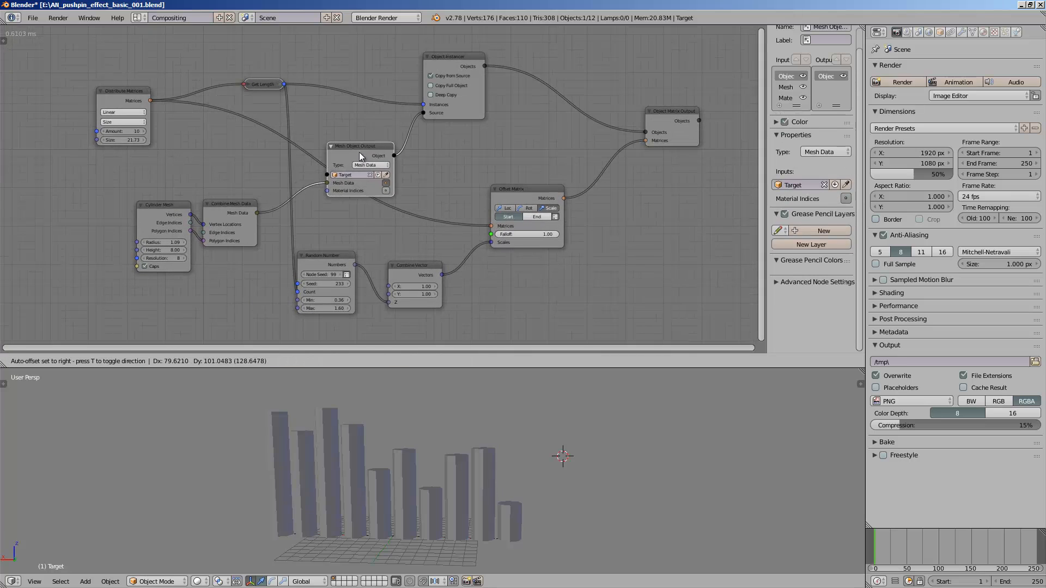
pyautogui.moveTo(384, 490)
pyautogui.mouseDown(button='middle')
pyautogui.moveTo(464, 473)
pyautogui.moveTo(349, 475)
pyautogui.moveTo(420, 513)
pyautogui.moveTo(383, 498)
pyautogui.mouseUp(button='middle')
pyautogui.hotkey('ctrl', 's')
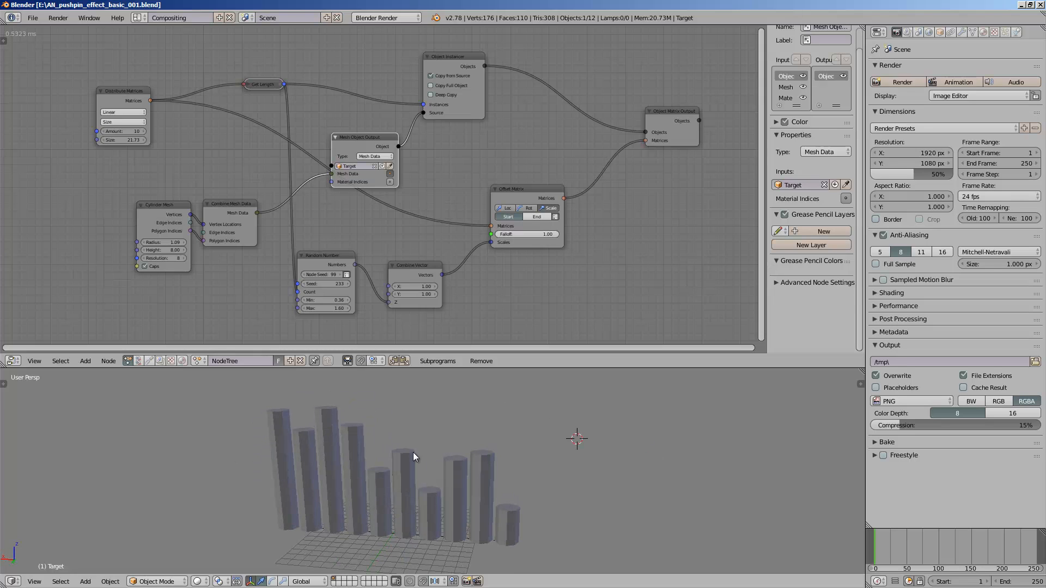
# Examine the linear row of randomly scaled pins from several angles in the 3D view.
pyautogui.moveTo(413, 453); pyautogui.dragTo(566, 479, button='middle')
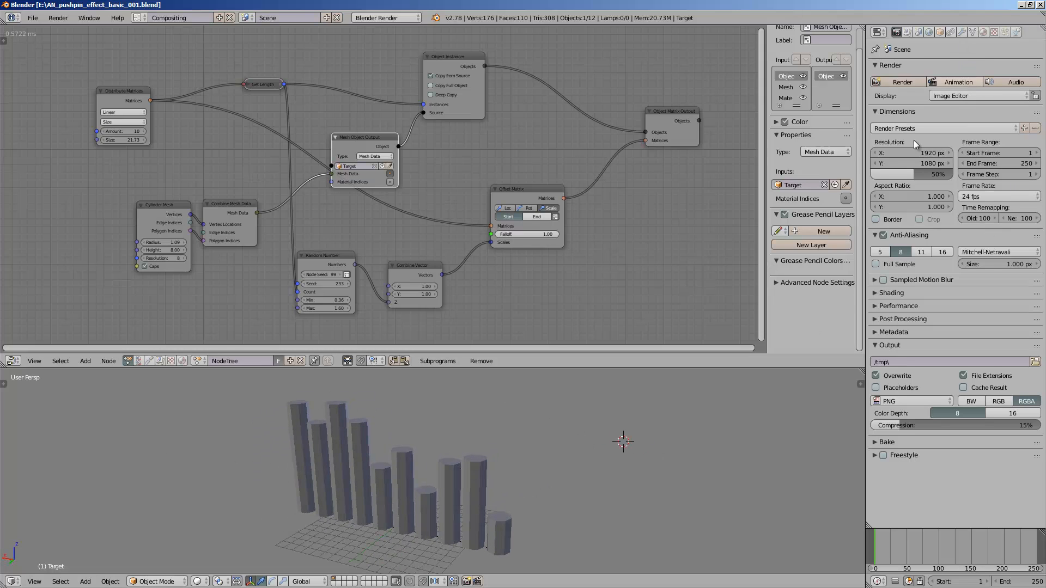
pyautogui.moveTo(719, 395); pyautogui.dragTo(639, 447, button='middle')
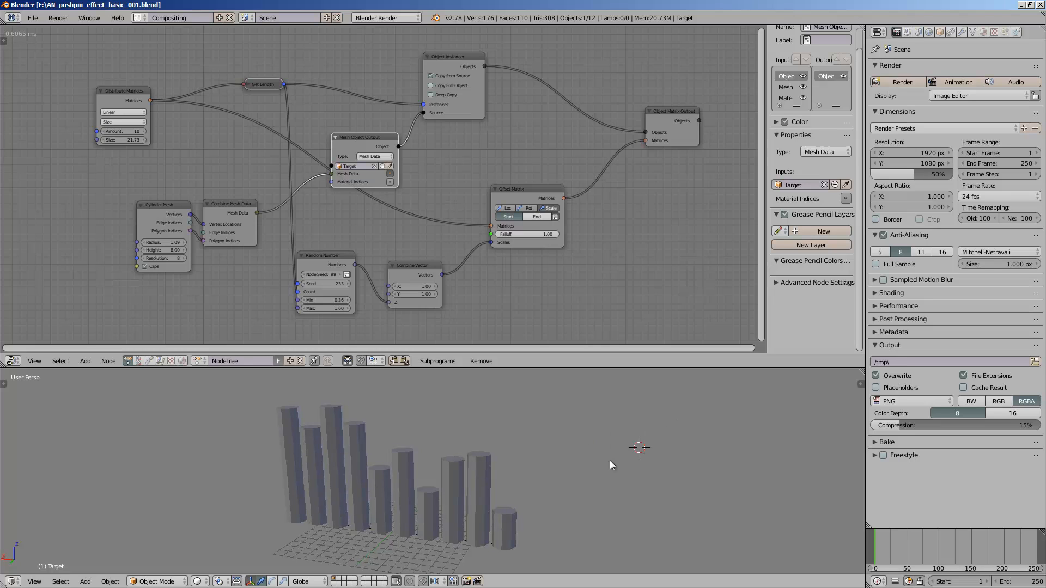
pyautogui.moveTo(610, 460); pyautogui.dragTo(597, 456, button='middle')
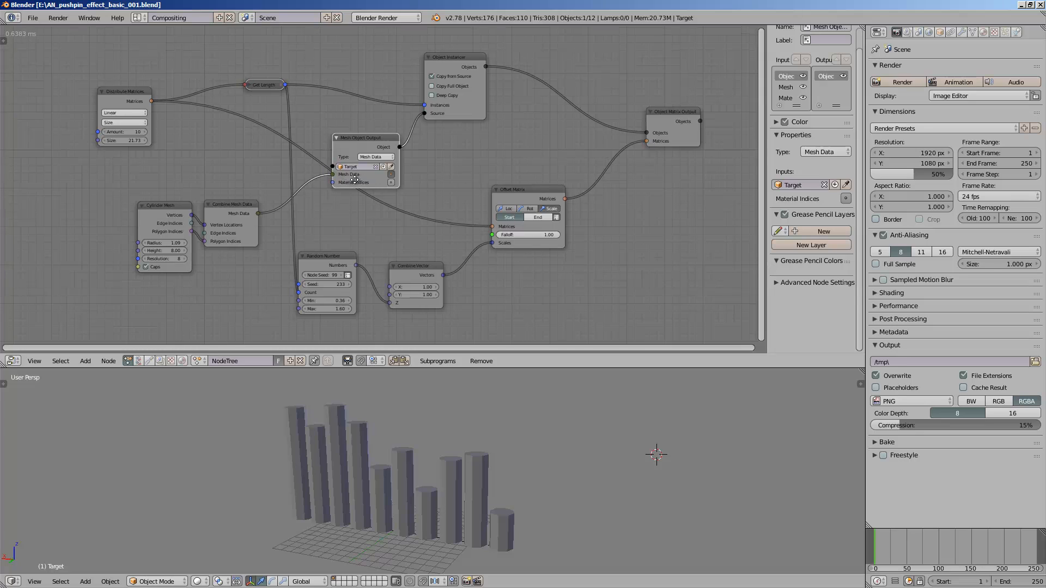
pyautogui.moveTo(430, 430); pyautogui.dragTo(488, 468, button='middle')
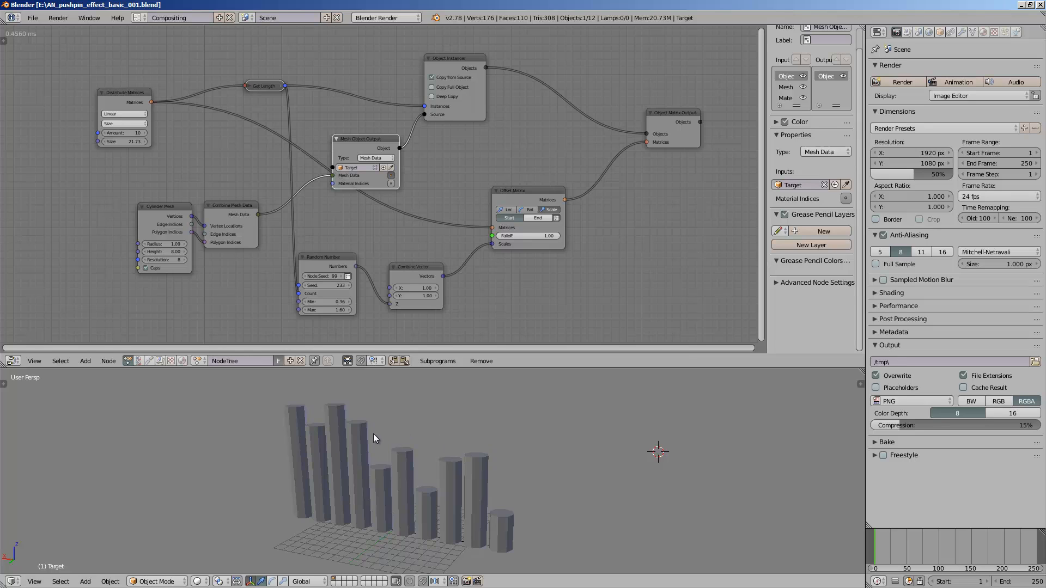
pyautogui.moveTo(381, 425); pyautogui.dragTo(339, 435, button='middle')
pyautogui.moveTo(592, 382)
pyautogui.mouseDown(button='middle')
pyautogui.moveTo(610, 570)
pyautogui.moveTo(583, 378)
pyautogui.mouseUp(button='middle')
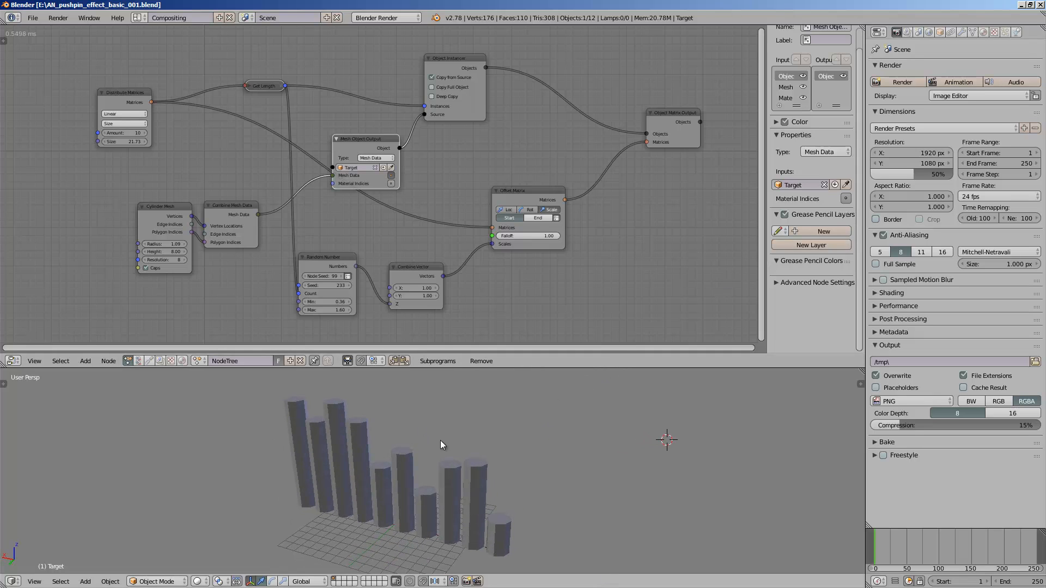
pyautogui.moveTo(409, 449); pyautogui.dragTo(446, 393, button='middle')
# Move the Offset Matrix node up to make room below it.
pyautogui.moveTo(370, 275); pyautogui.dragTo(357, 227, button='middle')
pyautogui.scroll(2, 356, 227)
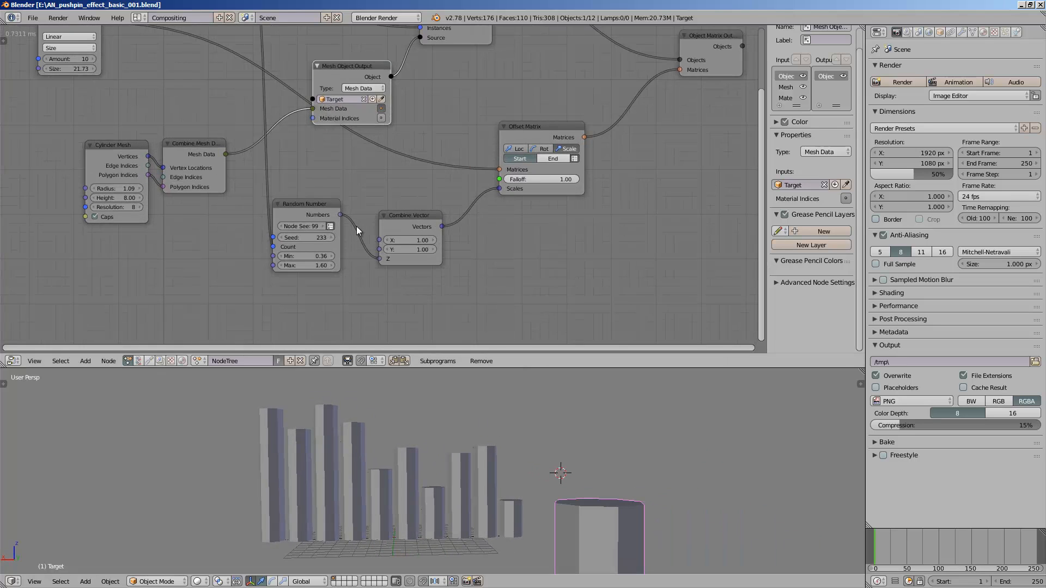
pyautogui.moveTo(529, 158); pyautogui.dragTo(523, 152, button='middle')
pyautogui.moveTo(529, 129); pyautogui.dragTo(553, 86)
# Search the nodes for "wig" and add a Wiggle Falloff node below the Offset Matrix node.
pyautogui.moveTo(544, 216); pyautogui.dragTo(546, 226, button='middle')
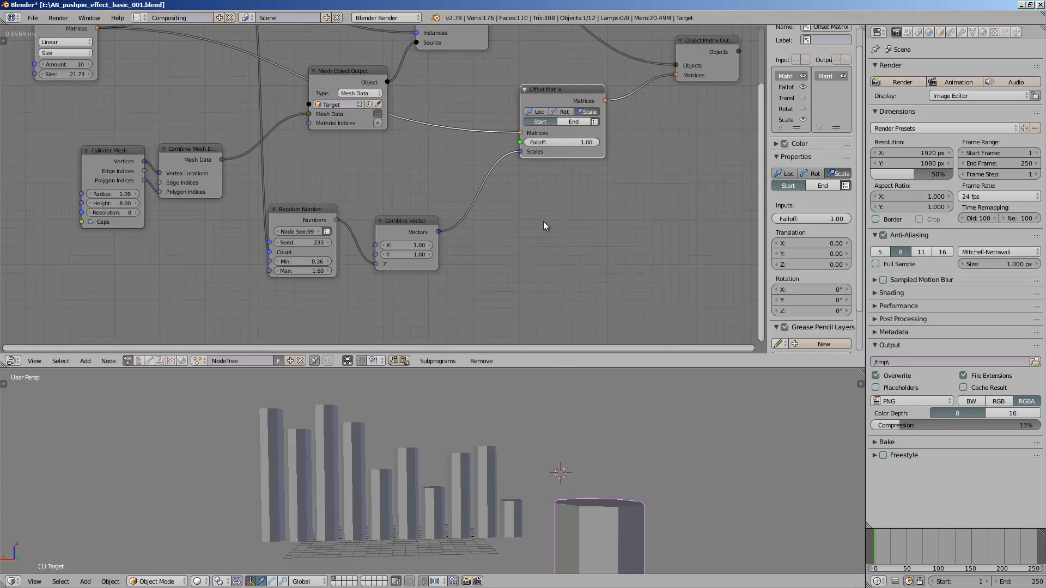
pyautogui.hotkey('shift', 'a')
pyautogui.click(542, 221)
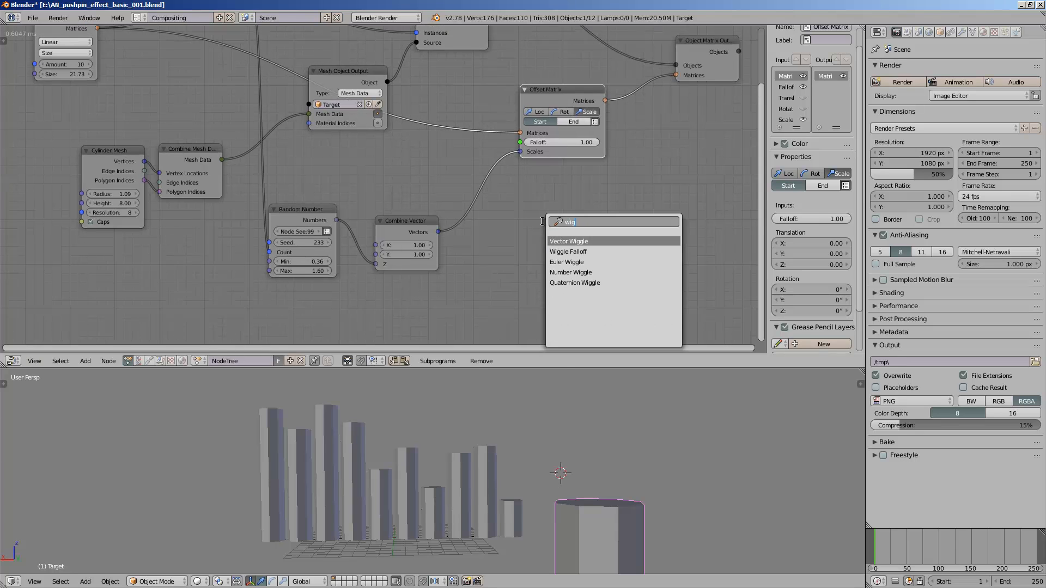
pyautogui.press('Down')
pyautogui.press('Return')
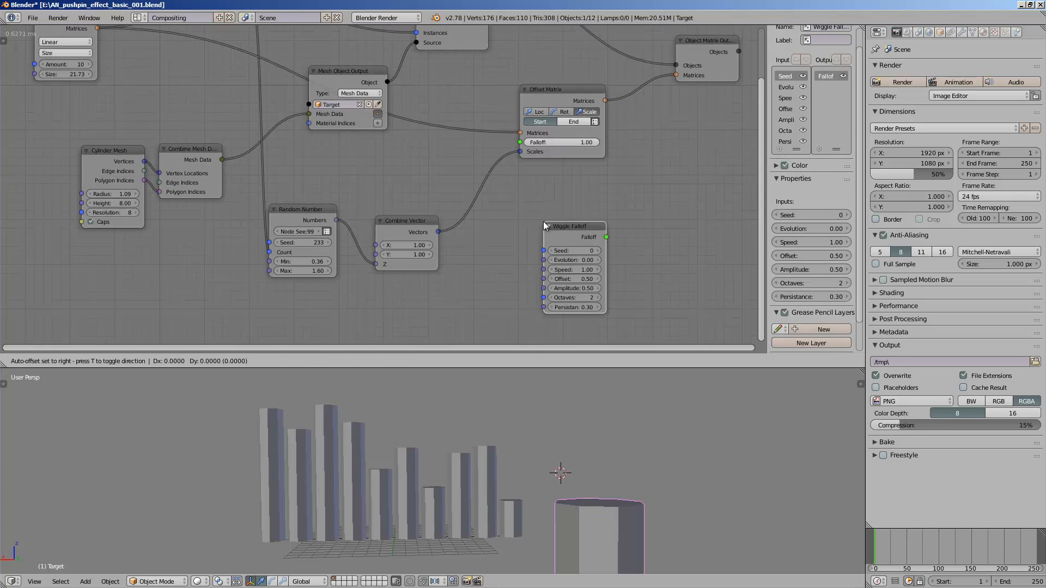
pyautogui.click(532, 182)
# Connect the Wiggle Falloff output to the Offset Matrix Falloff input and rearrange the Wiggle Falloff, Combine Vector and Random Number nodes.
pyautogui.scroll(-1, 546, 199)
pyautogui.moveTo(548, 201); pyautogui.dragTo(533, 222, button='middle')
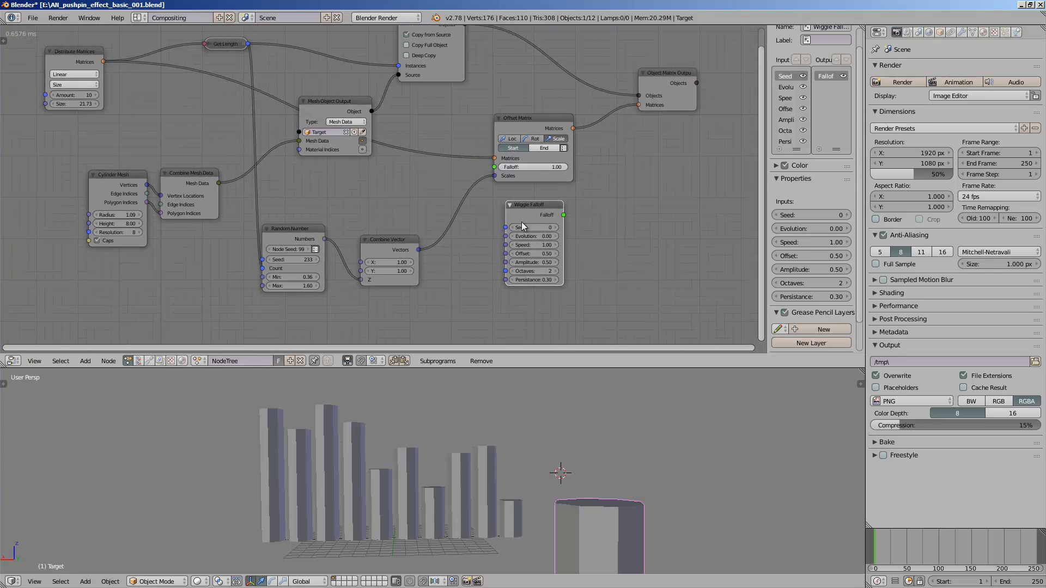
pyautogui.scroll(1, 561, 240)
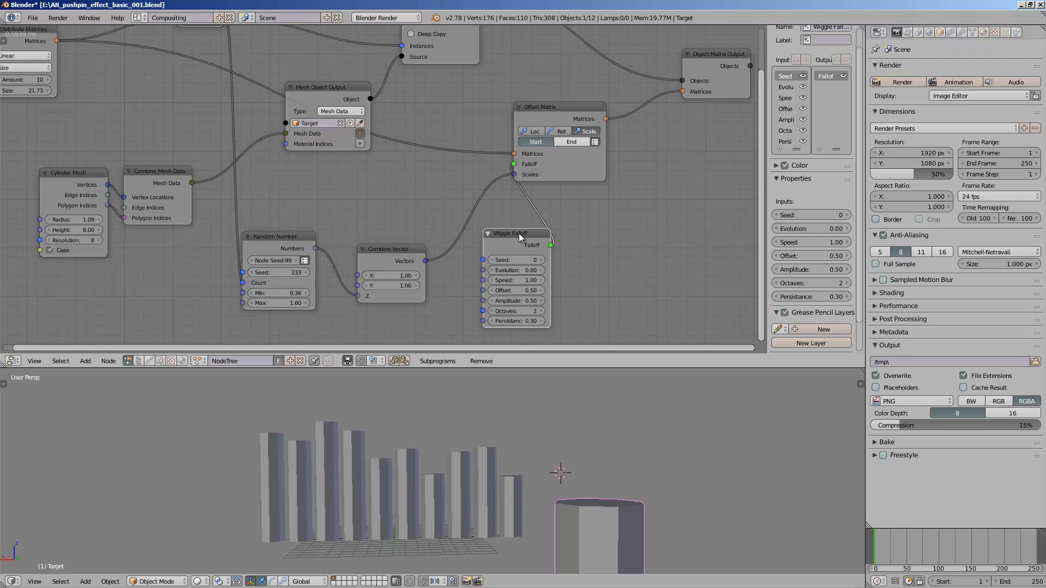
pyautogui.moveTo(520, 237); pyautogui.dragTo(399, 177)
pyautogui.moveTo(384, 264); pyautogui.dragTo(429, 294)
pyautogui.moveTo(300, 243); pyautogui.dragTo(330, 262)
pyautogui.scroll(-1, 386, 243)
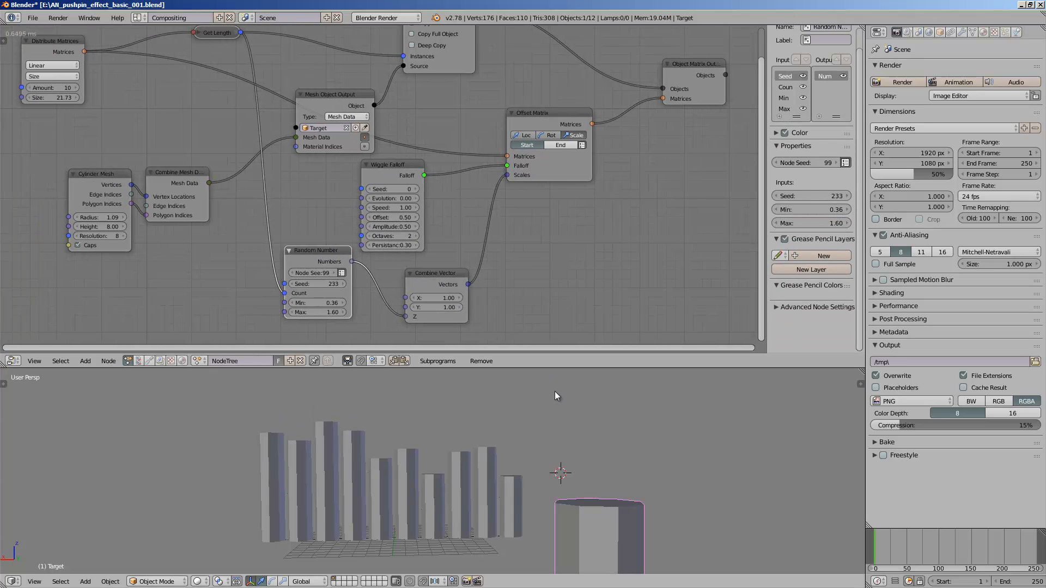
# Set the Wiggle Falloff Amplitude to about 1.16 and Evolution to about 73.77, and save over the current file.
pyautogui.moveTo(544, 368); pyautogui.dragTo(544, 424)
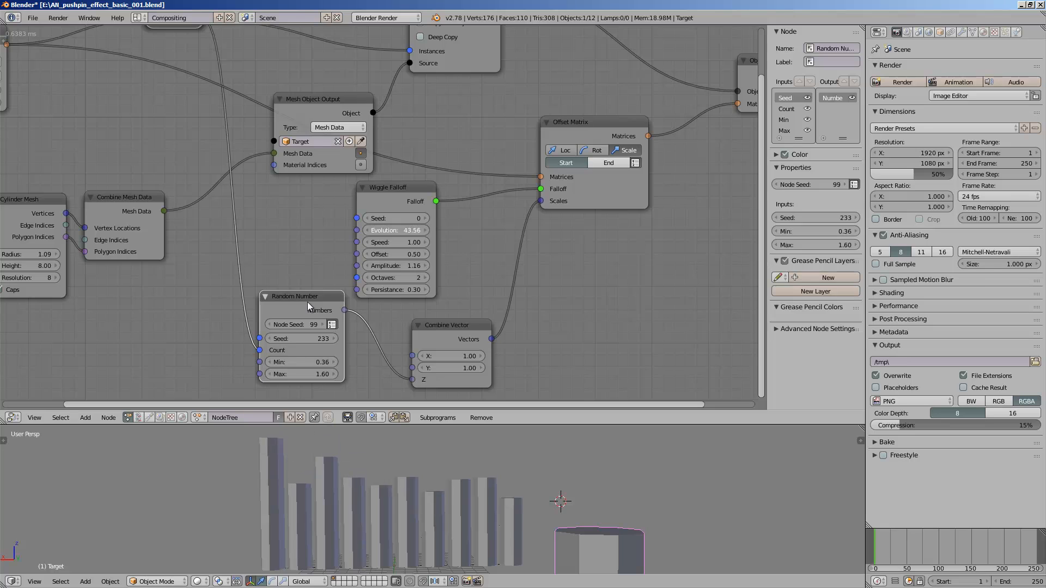
pyautogui.moveTo(359, 212); pyautogui.dragTo(411, 220)
pyautogui.moveTo(596, 130); pyautogui.dragTo(648, 123)
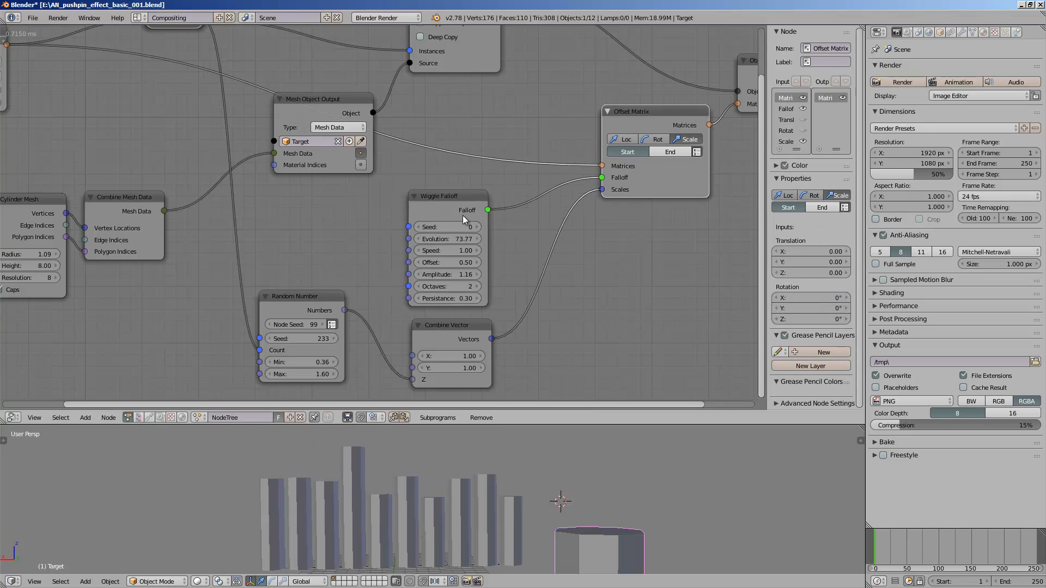
pyautogui.press('KP_Decimal')
pyautogui.hotkey('ctrl', 's')
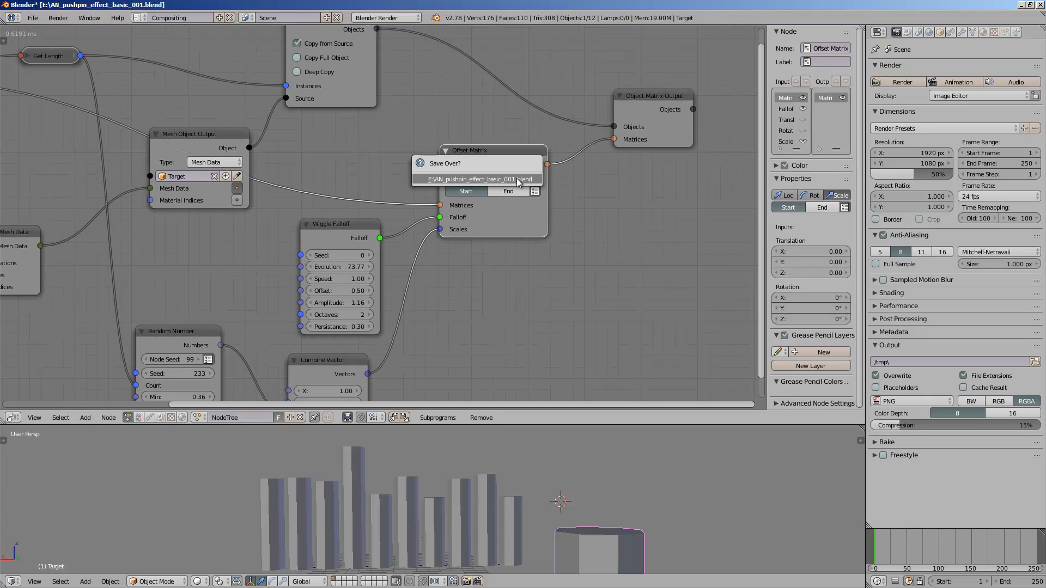
pyautogui.click(516, 179)
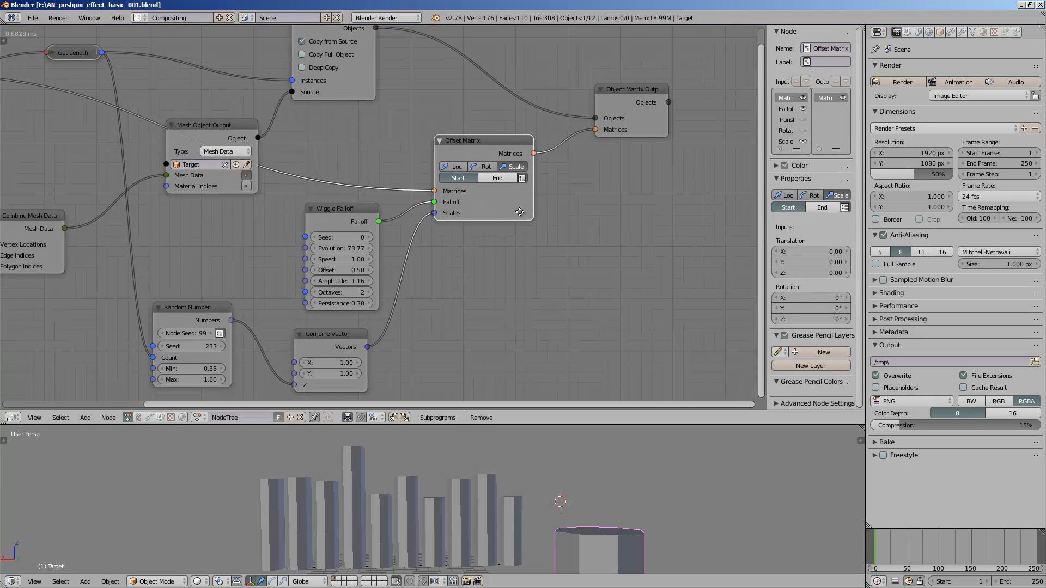
# Add a Time Info node between the Mesh Object Output and Random Number nodes, beside the Wiggle Falloff node.
pyautogui.moveTo(588, 233); pyautogui.dragTo(661, 222, button='middle')
pyautogui.hotkey('shift', 'a')
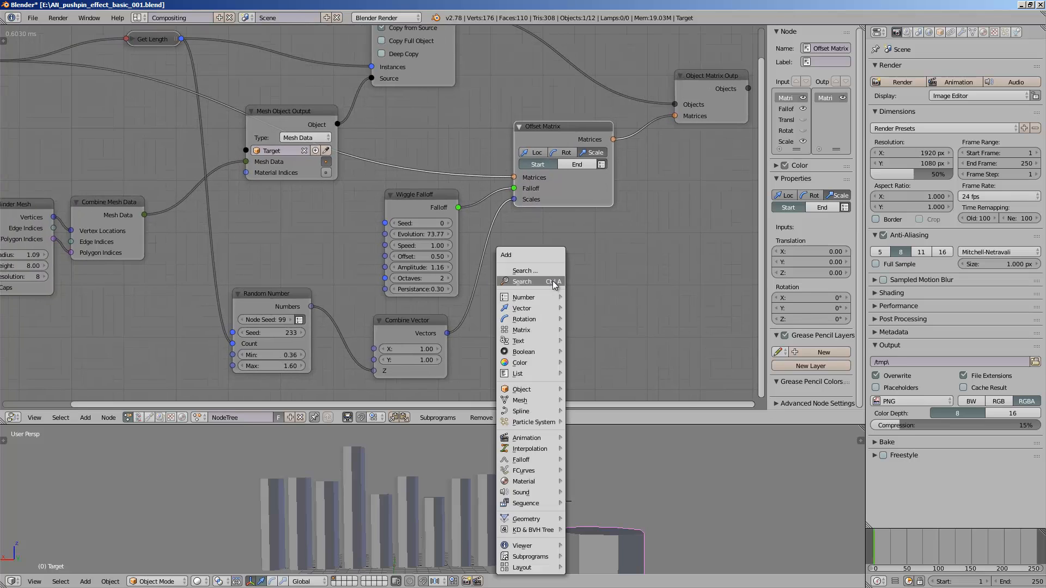
pyautogui.click(553, 280)
pyautogui.write('frame')
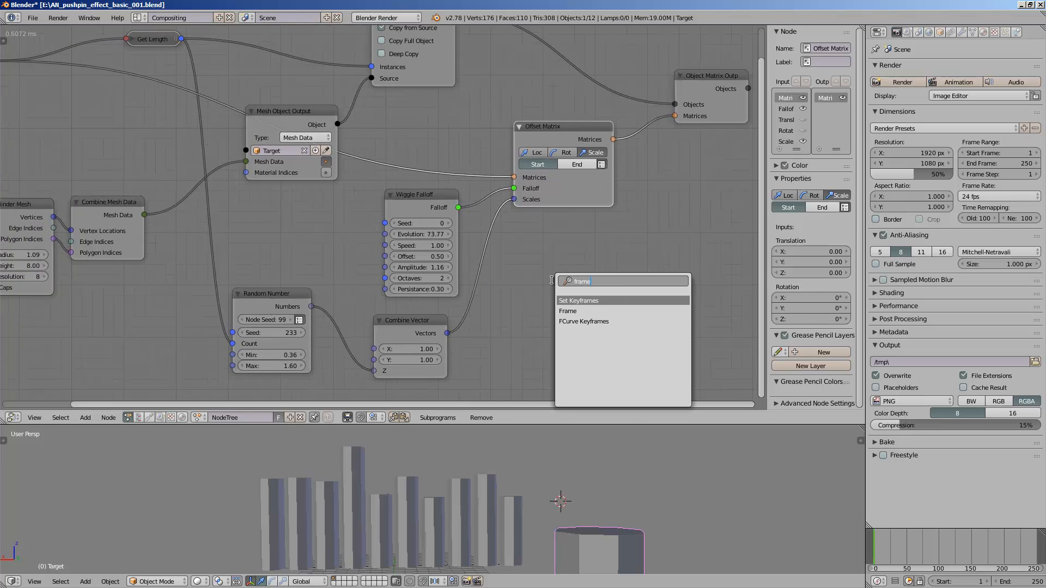
pyautogui.press('Return')
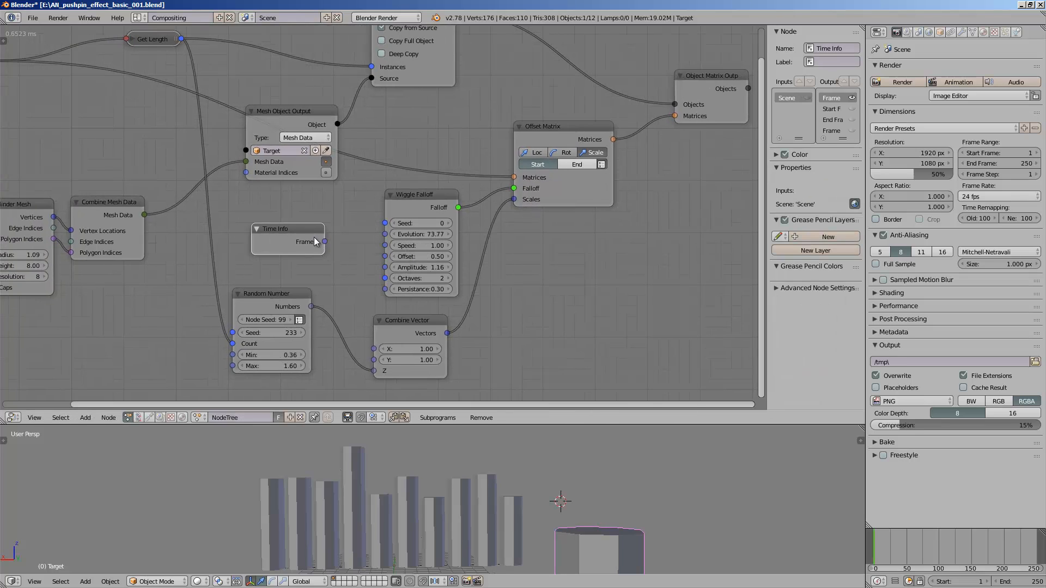
# Connect the Time Info Frame output to the Wiggle Falloff Evolution input and play the animation.
pyautogui.moveTo(383, 237); pyautogui.dragTo(384, 236)
pyautogui.scroll(-2, 529, 492)
pyautogui.hotkey('alt', 'a')
pyautogui.moveTo(528, 493); pyautogui.dragTo(465, 529, button='middle')
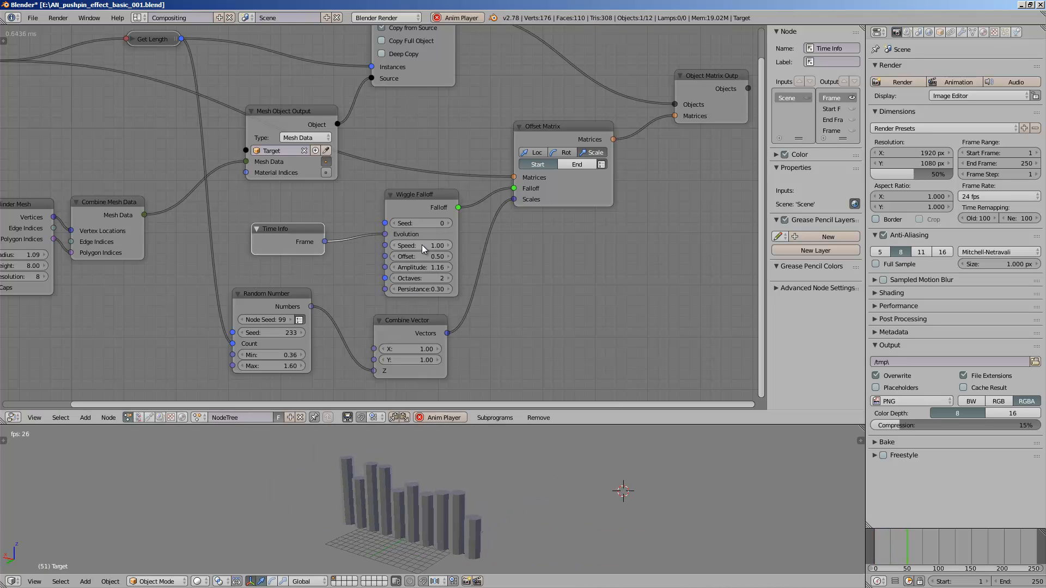
# Set the Wiggle Falloff Speed to 5 and save over the current file.
pyautogui.click(436, 243)
pyautogui.write('5')
pyautogui.press('Return')
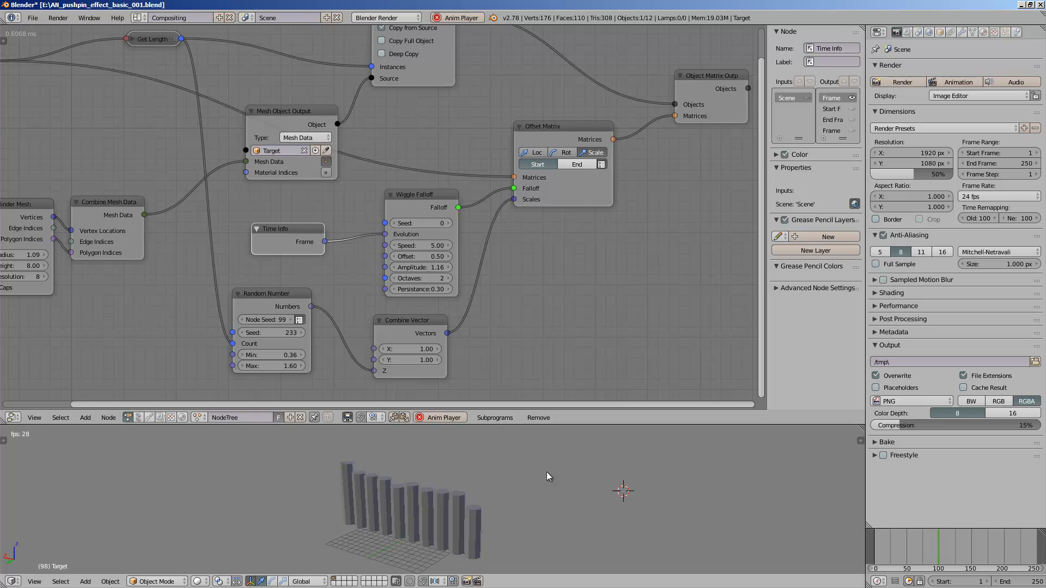
pyautogui.moveTo(547, 471); pyautogui.dragTo(565, 468, button='middle')
pyautogui.hotkey('ctrl', 's')
pyautogui.click(564, 468)
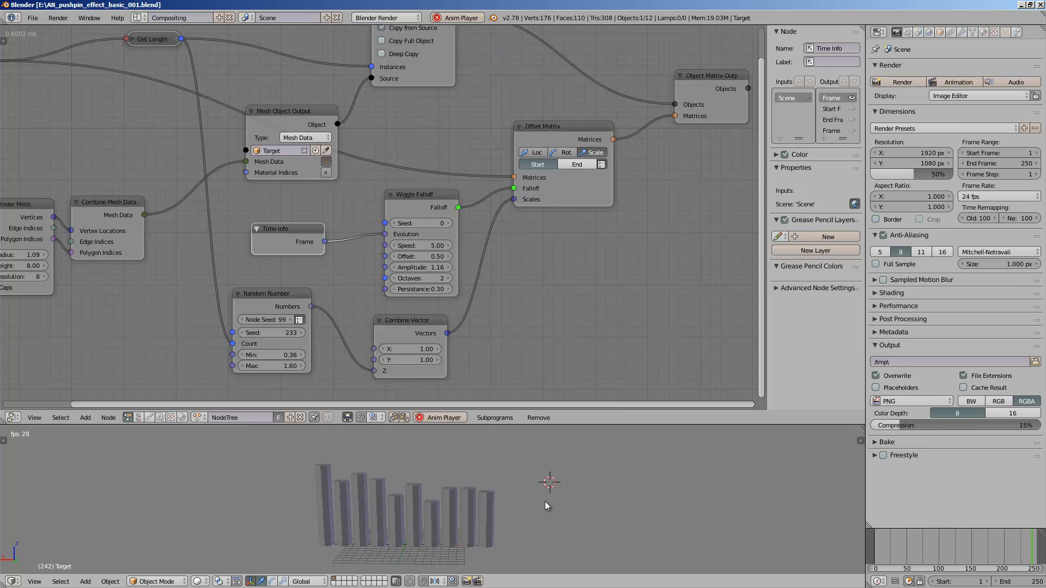
# Switch the Distribute Matrices node from a linear to a Grid distribution.
pyautogui.moveTo(103, 135); pyautogui.dragTo(304, 187, button='middle')
pyautogui.click(171, 125)
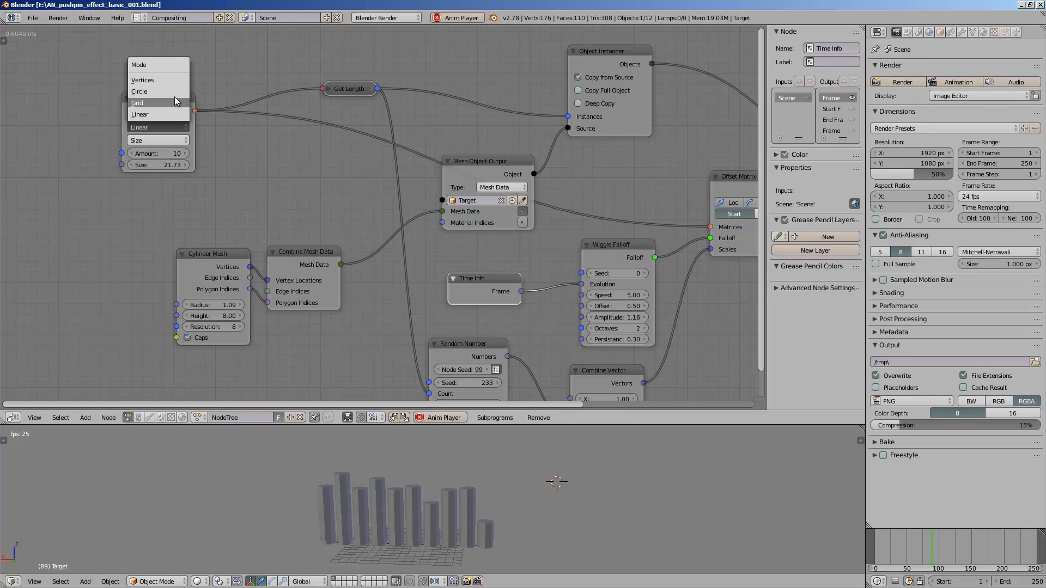
pyautogui.click(174, 96)
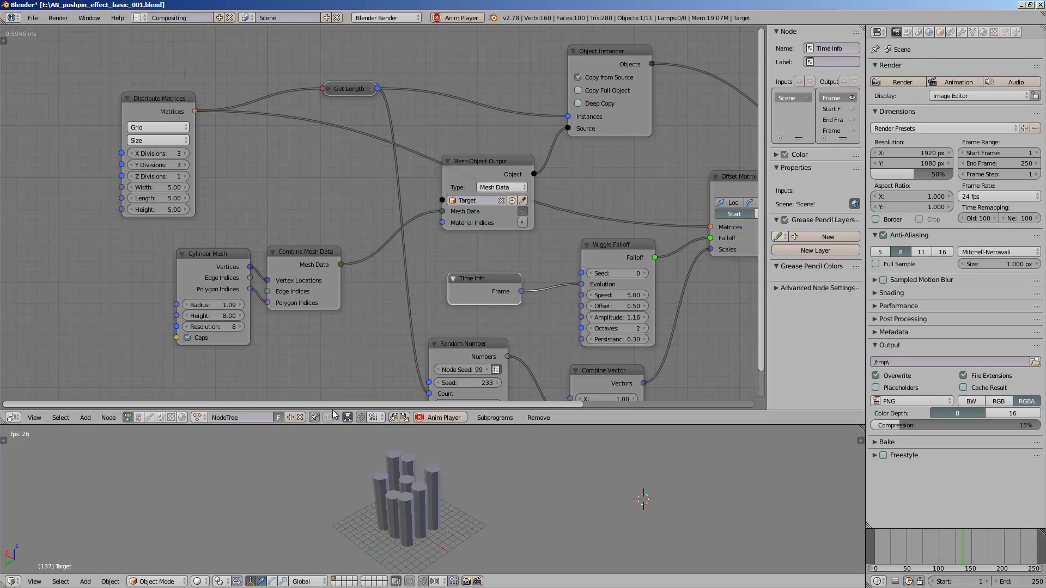
# Set the X Divisions and Y Divisions of the Distribute Matrices node to 10 each.
pyautogui.click(185, 161)
pyautogui.click(185, 160)
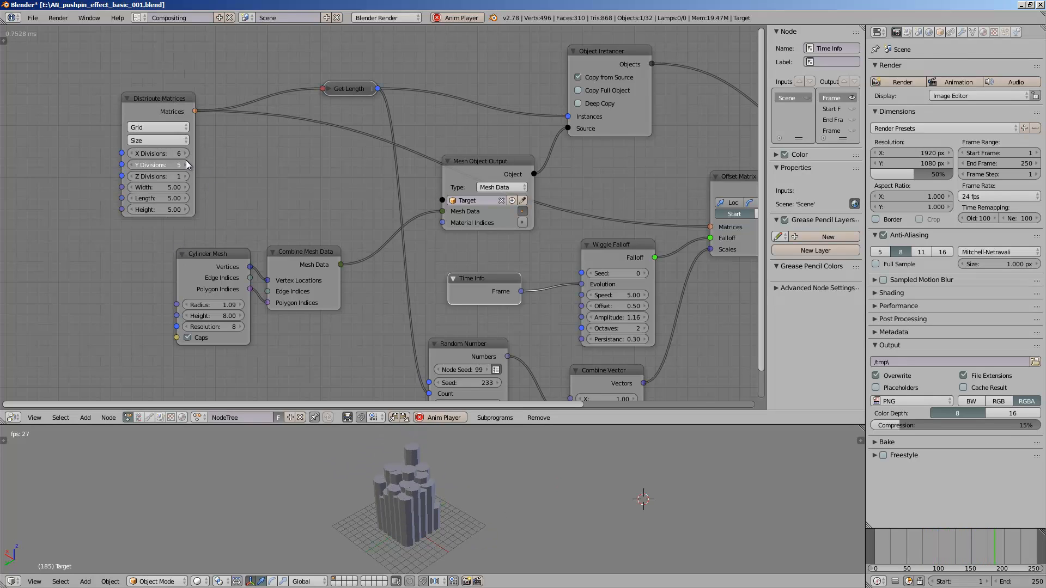
pyautogui.click(186, 161)
pyautogui.click(186, 161)
pyautogui.click(186, 165)
pyautogui.click(186, 153)
pyautogui.click(186, 153)
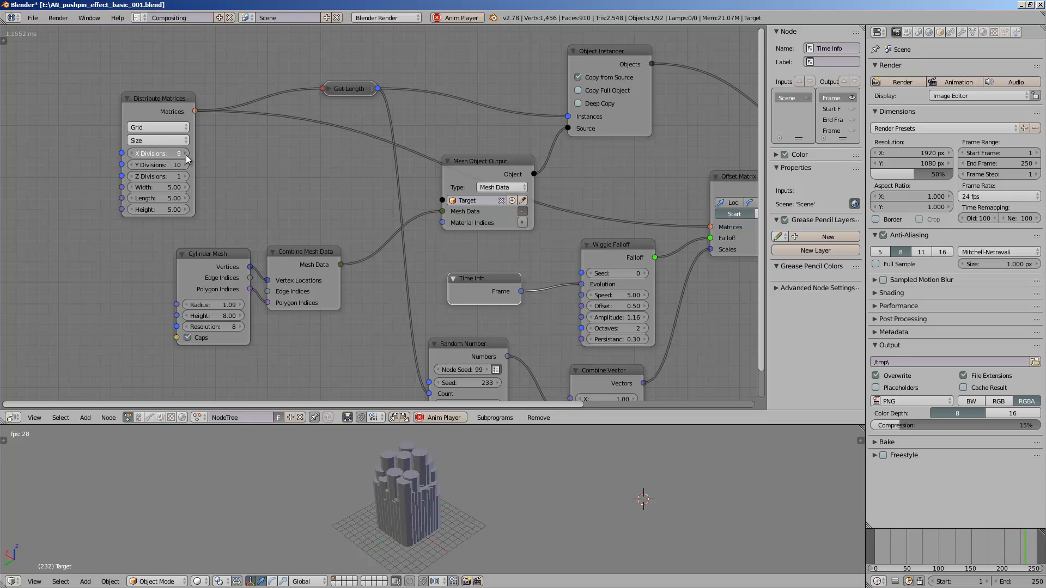
pyautogui.click(186, 153)
pyautogui.click(186, 153)
# Set the Distribute Matrices Width and Length to about 29.48 and save the file.
pyautogui.moveTo(185, 187); pyautogui.dragTo(619, 181)
pyautogui.moveTo(546, 470)
pyautogui.mouseDown(button='middle')
pyautogui.moveTo(366, 481)
pyautogui.moveTo(345, 500)
pyautogui.moveTo(335, 491)
pyautogui.moveTo(443, 504)
pyautogui.moveTo(608, 475)
pyautogui.moveTo(482, 505)
pyautogui.moveTo(531, 465)
pyautogui.mouseUp(button='middle')
pyautogui.hotkey('ctrl', 's')
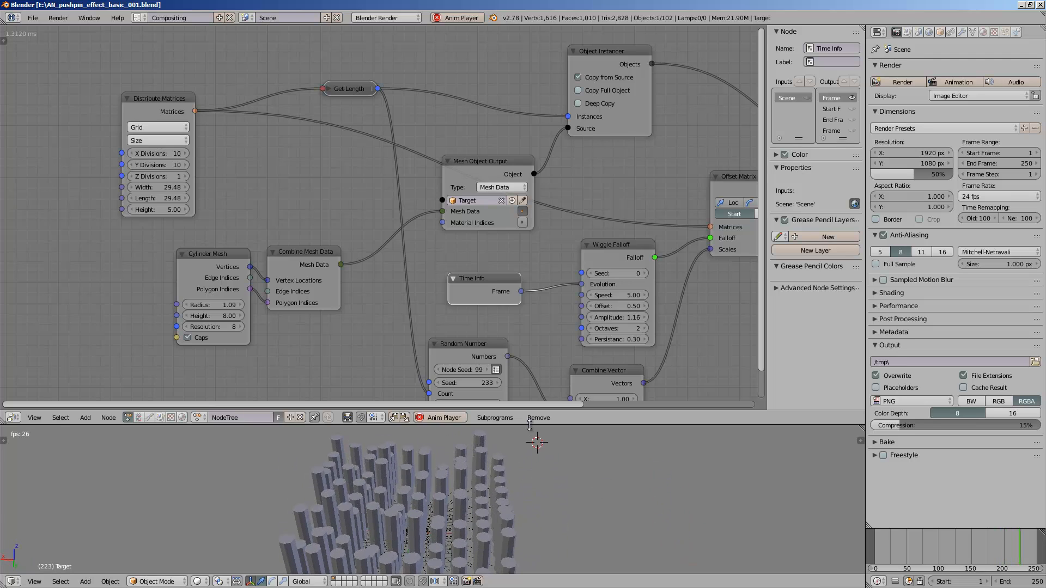
# Enlarge the 3D view by shrinking the node editor, and rename the node tree to ANPushPin.
pyautogui.moveTo(518, 410); pyautogui.dragTo(469, 240)
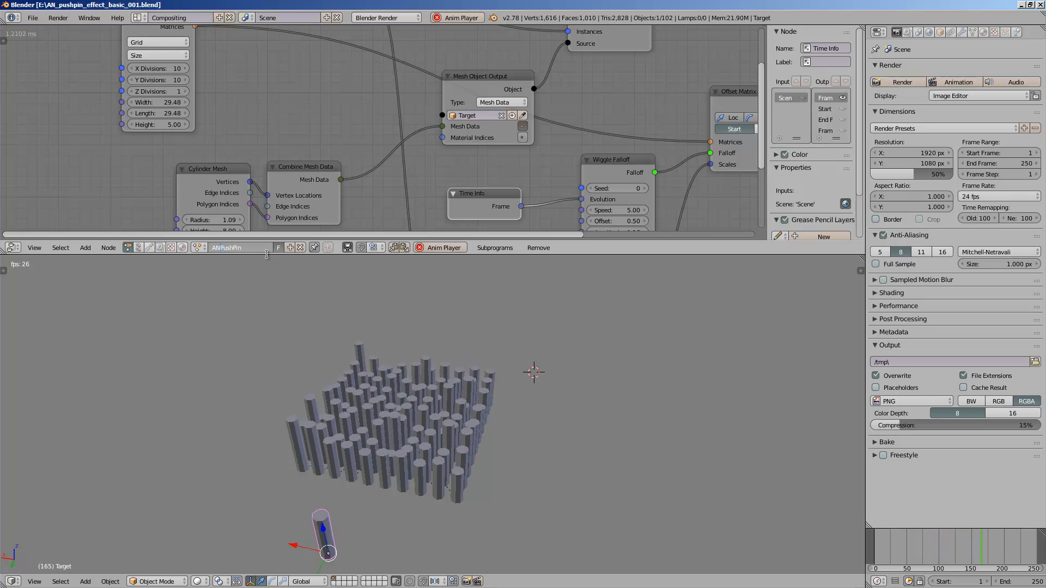
pyautogui.moveTo(479, 418); pyautogui.dragTo(397, 408, button='middle')
pyautogui.hotkey('ctrl', 's')
# Reposition the Target cylinder outside the grid of instances and save over the current file.
pyautogui.press('g')
pyautogui.click(374, 401)
pyautogui.scroll(1, 374, 400)
pyautogui.hotkey('ctrl', 's')
pyautogui.click(394, 398)
pyautogui.scroll(2, 394, 398)
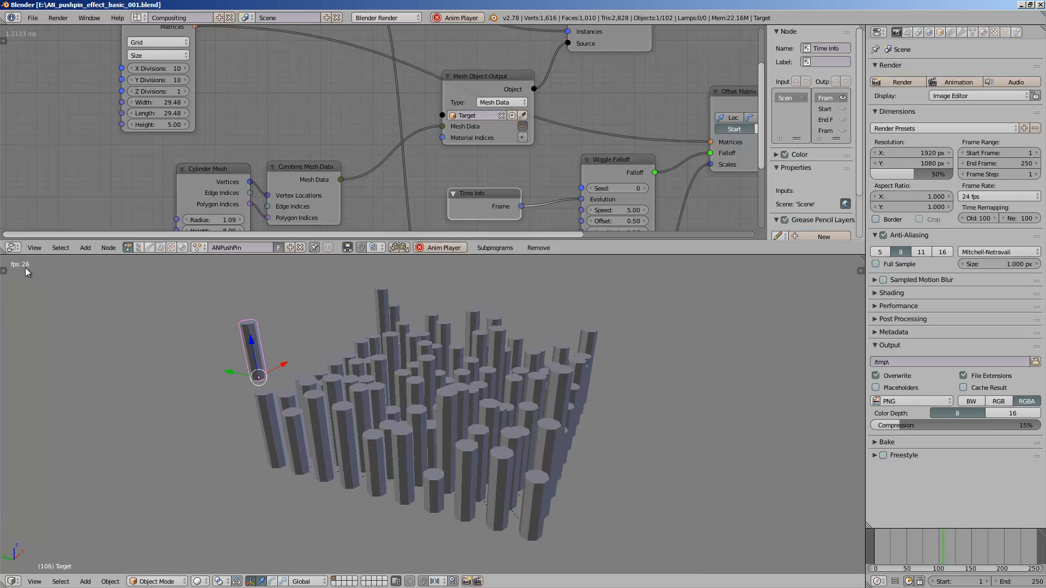
# Try a scene frame rate of 60 fps while the animation plays.
pyautogui.moveTo(217, 348); pyautogui.dragTo(180, 349, button='middle')
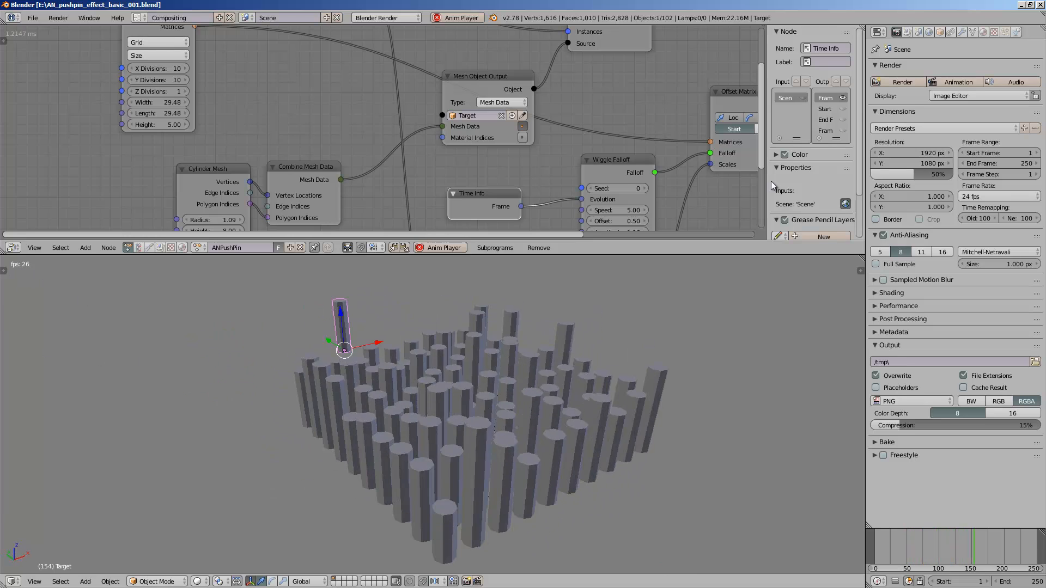
pyautogui.click(1018, 197)
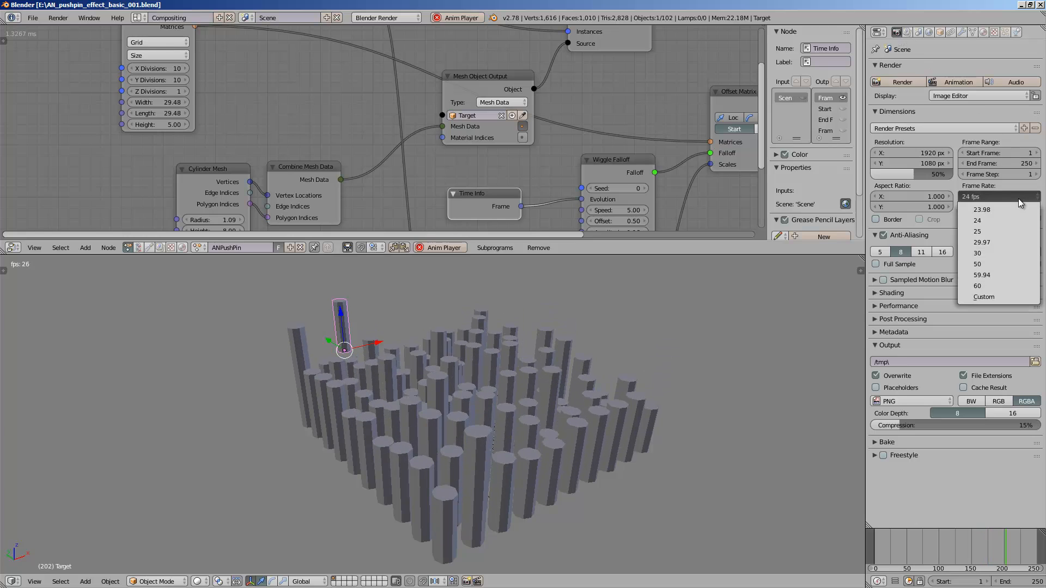
pyautogui.click(995, 286)
pyautogui.moveTo(635, 367); pyautogui.dragTo(661, 359, button='middle')
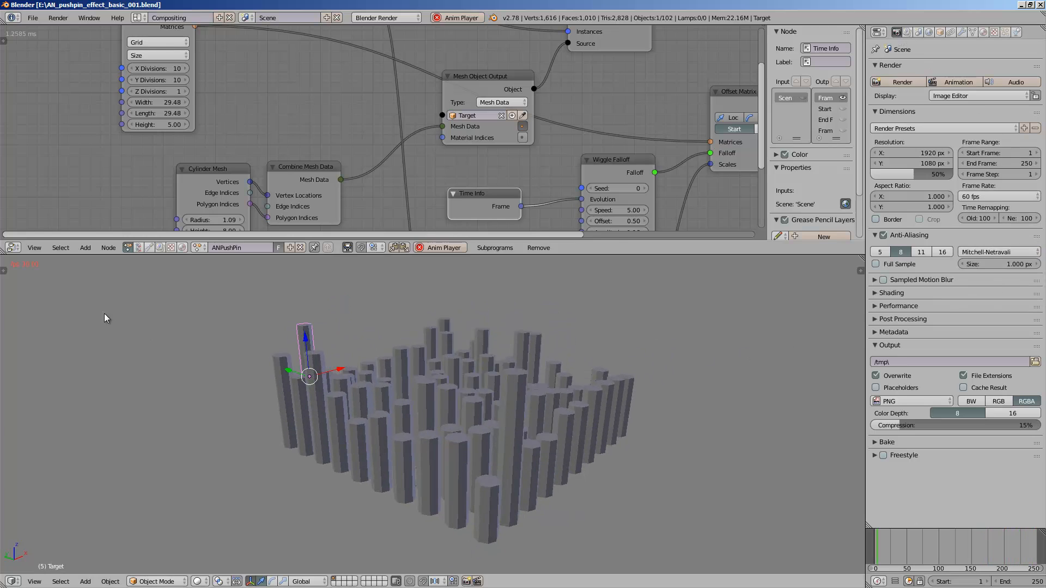
pyautogui.moveTo(56, 290); pyautogui.dragTo(22, 275, button='middle')
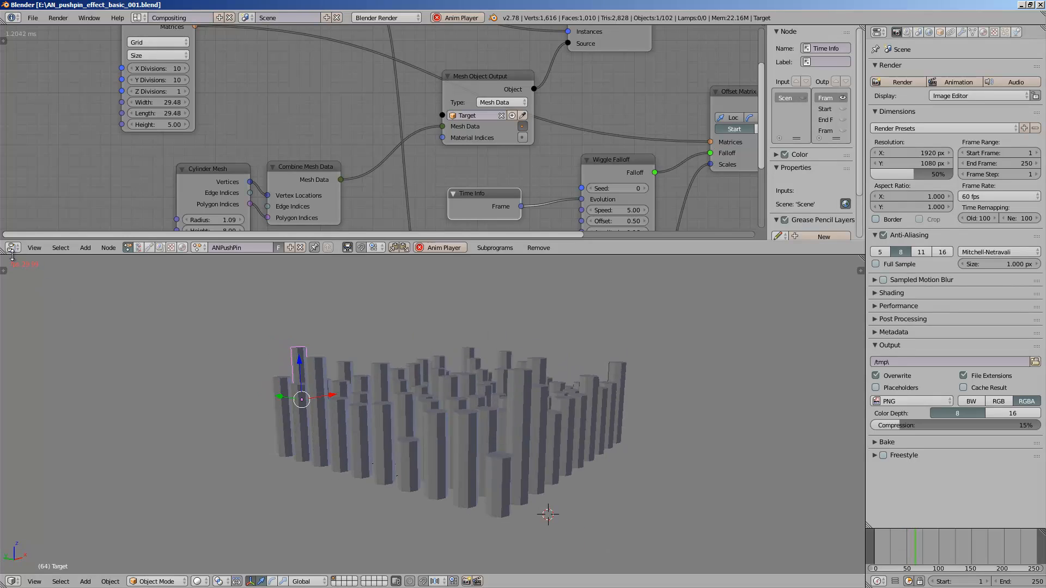
# Return the scene frame rate to 24 fps.
pyautogui.click(1004, 198)
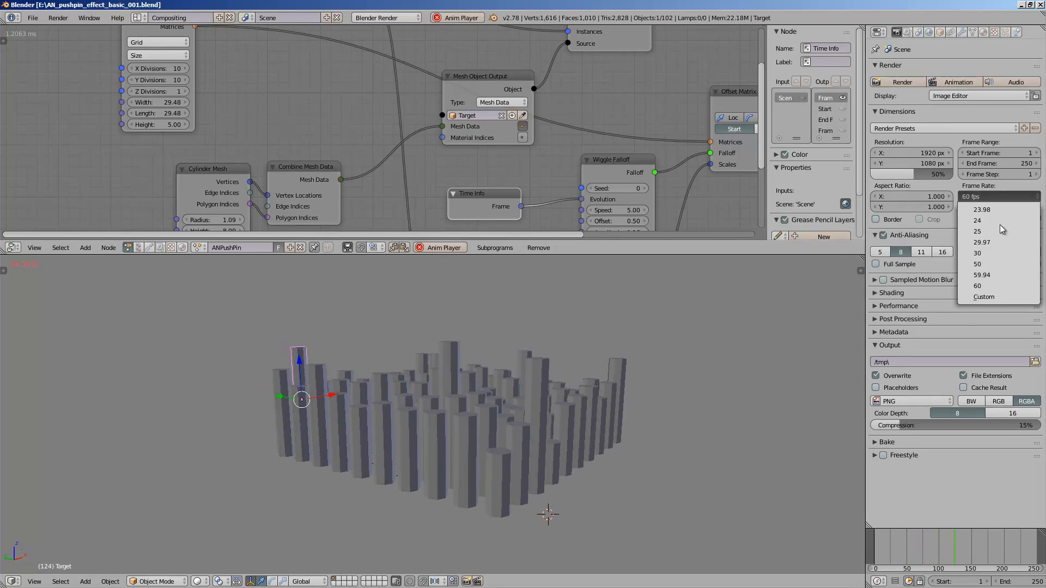
pyautogui.click(998, 224)
pyautogui.moveTo(648, 376); pyautogui.dragTo(544, 392, button='middle')
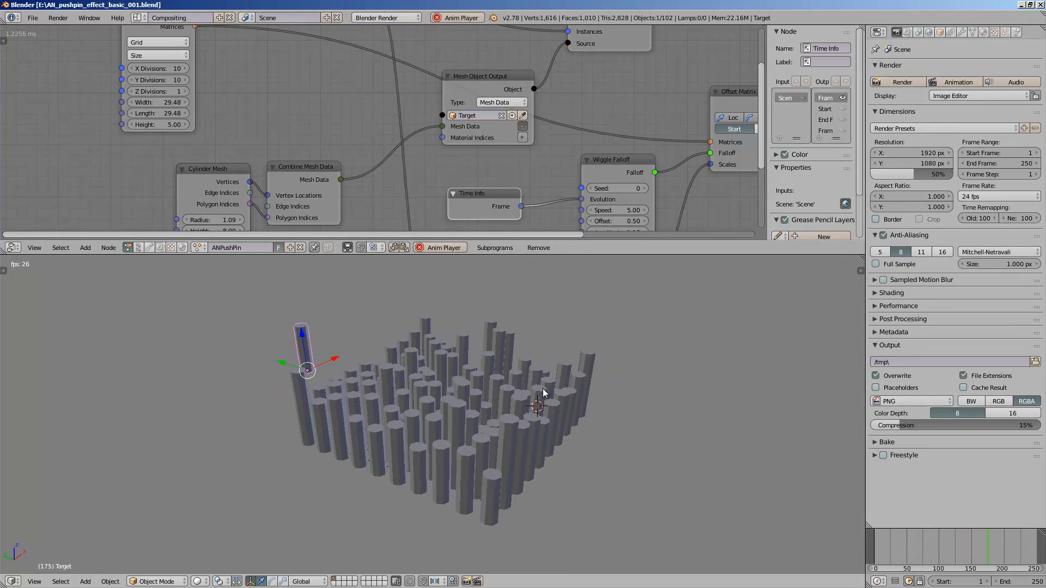
# Watch the animated cylinder grid in a maximized 3D view, and restore the previous layout.
pyautogui.hotkey('shift', 'space')
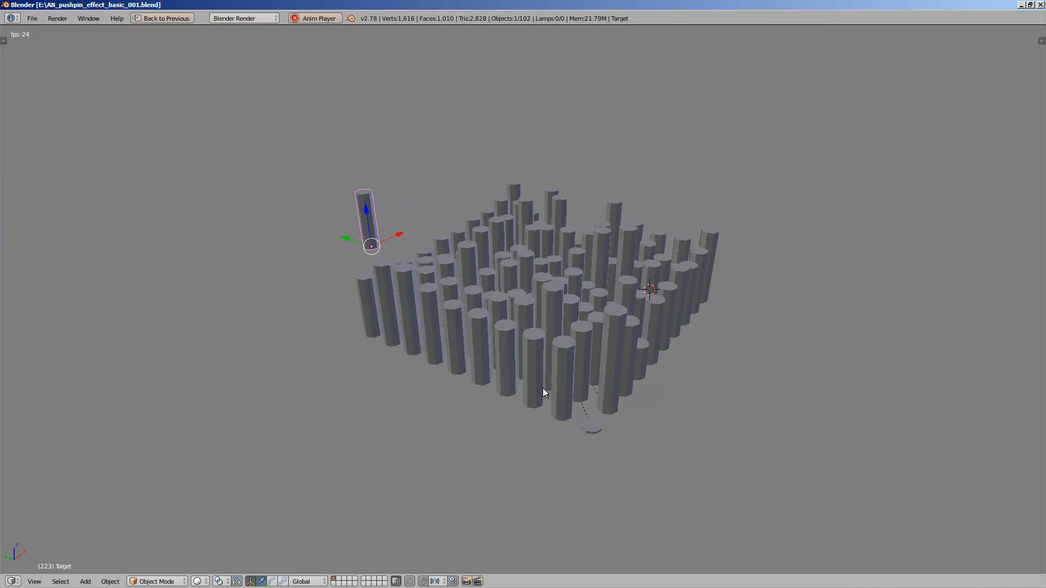
pyautogui.hotkey('shift', 'space')
pyautogui.moveTo(542, 388); pyautogui.dragTo(484, 408, button='middle')
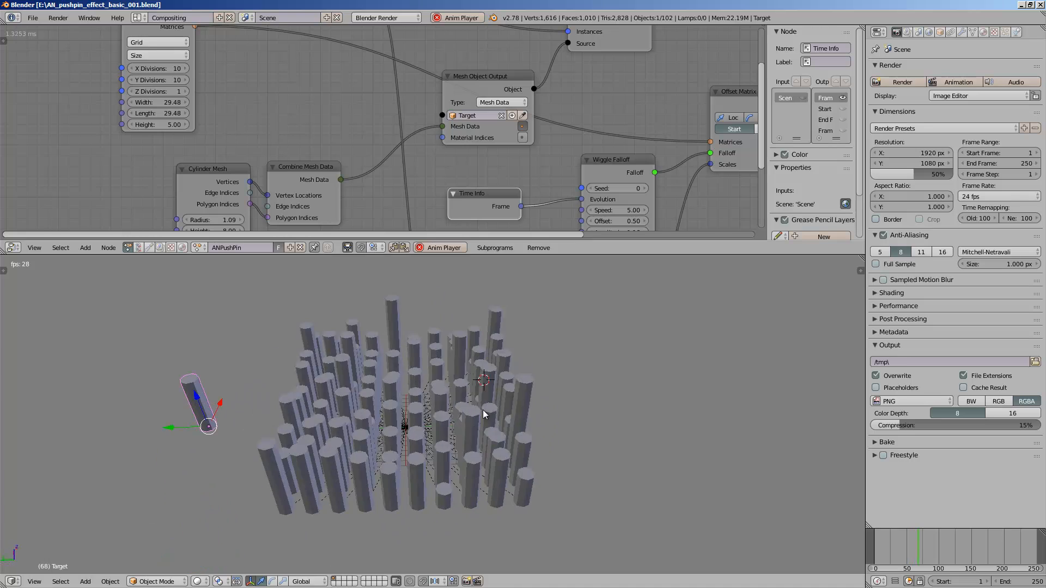
# Spread the node tree by moving Distribute Matrices and Object Matrix Output outward from the other nodes.
pyautogui.moveTo(330, 302); pyautogui.dragTo(406, 468, button='middle')
pyautogui.scroll(-6, 420, 191)
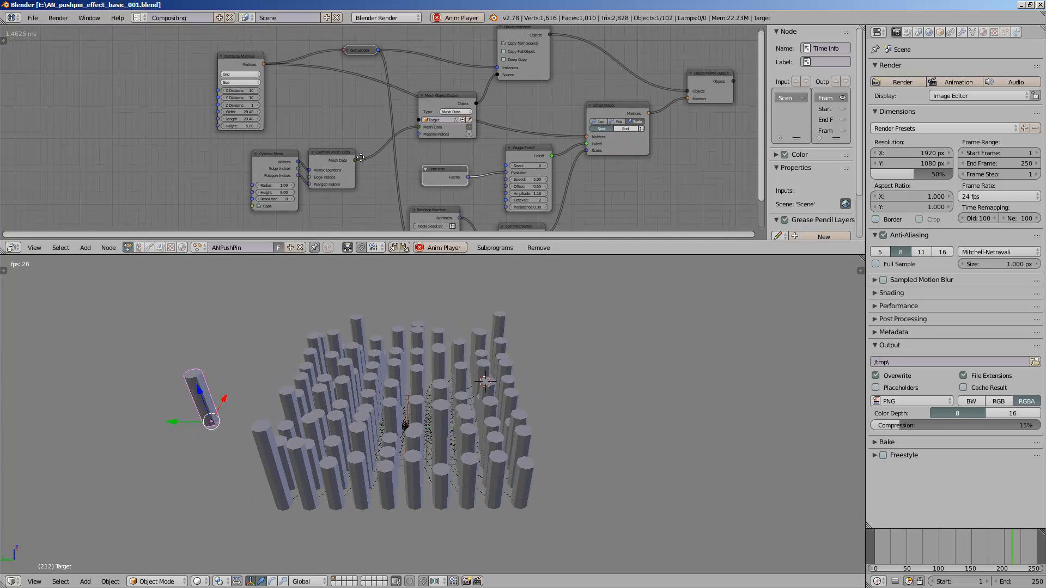
pyautogui.moveTo(482, 158); pyautogui.dragTo(371, 157, button='middle')
pyautogui.scroll(-4, 363, 158)
pyautogui.moveTo(196, 75); pyautogui.dragTo(162, 75)
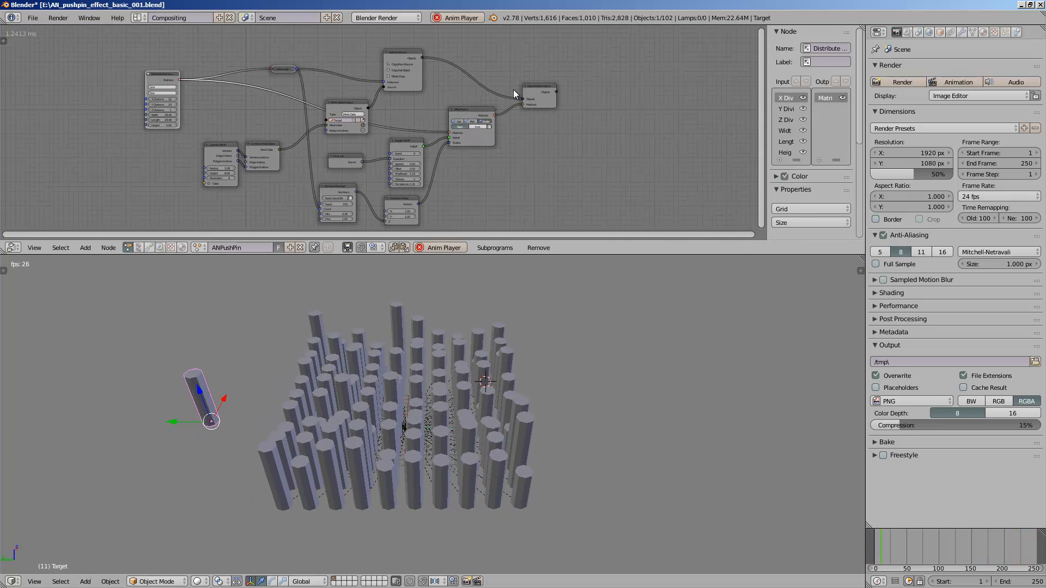
pyautogui.moveTo(536, 88); pyautogui.dragTo(570, 94)
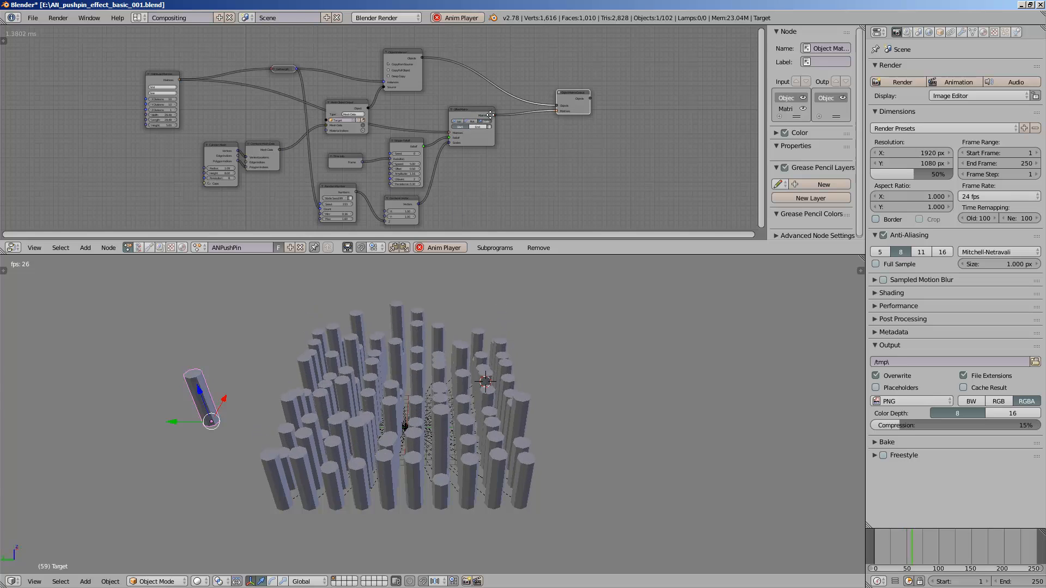
pyautogui.moveTo(477, 123); pyautogui.dragTo(504, 106, button='middle')
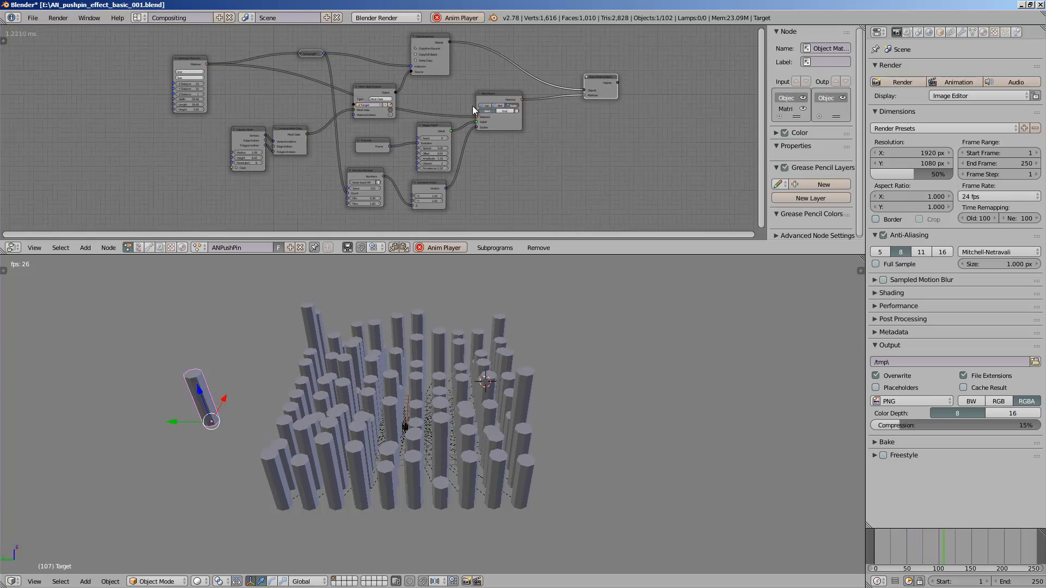
# Move the Offset Matrix node slightly closer to the Object Matrix Output node.
pyautogui.scroll(1, 472, 106)
pyautogui.moveTo(439, 344); pyautogui.dragTo(368, 430, button='middle')
pyautogui.moveTo(444, 422)
pyautogui.mouseDown(button='middle')
pyautogui.moveTo(409, 425)
pyautogui.moveTo(426, 427)
pyautogui.mouseUp(button='middle')
pyautogui.moveTo(507, 146); pyautogui.dragTo(456, 148, button='middle')
pyautogui.scroll(1, 456, 149)
pyautogui.scroll(2, 456, 149)
pyautogui.moveTo(485, 87); pyautogui.dragTo(502, 86)
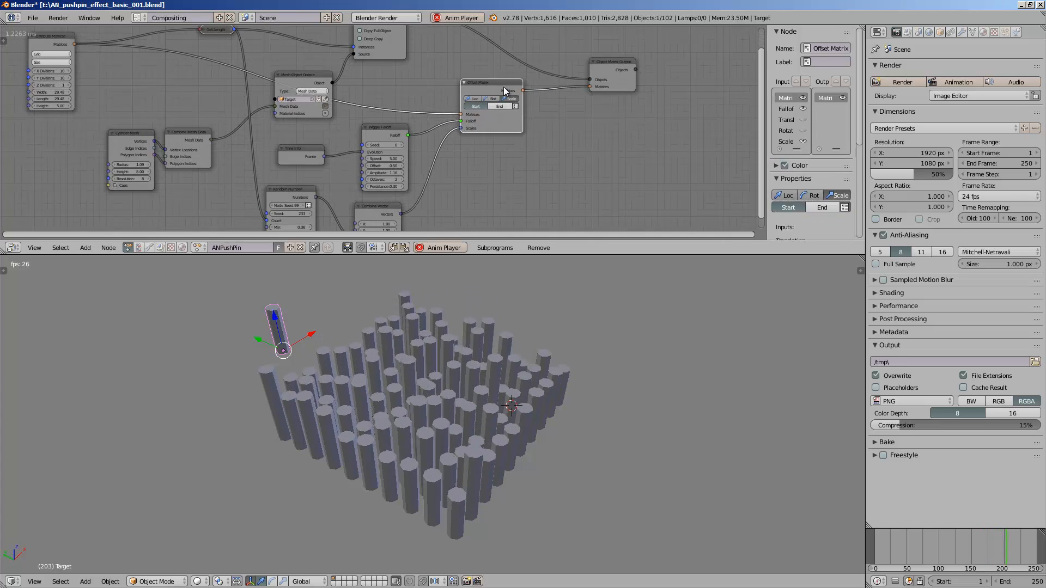
# Examine the Offset Matrix node's connections and the animated cylinder grid from several angles.
pyautogui.scroll(6, 391, 180)
pyautogui.moveTo(504, 89); pyautogui.dragTo(427, 99, button='middle')
pyautogui.scroll(3, 406, 144)
pyautogui.moveTo(398, 177); pyautogui.dragTo(428, 137, button='middle')
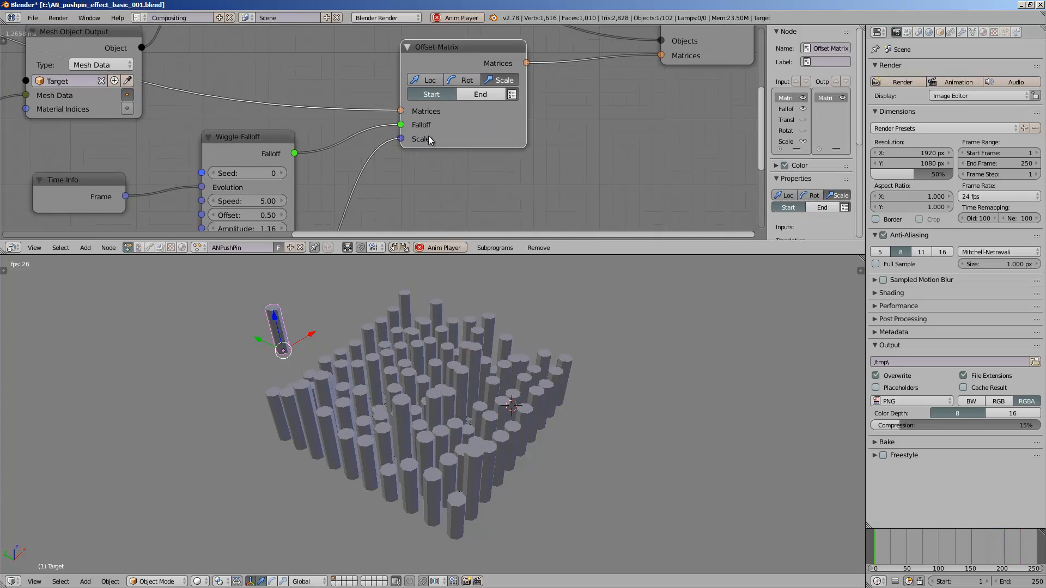
pyautogui.moveTo(464, 191); pyautogui.dragTo(458, 209, button='middle')
pyautogui.moveTo(484, 155); pyautogui.dragTo(420, 209, button='middle')
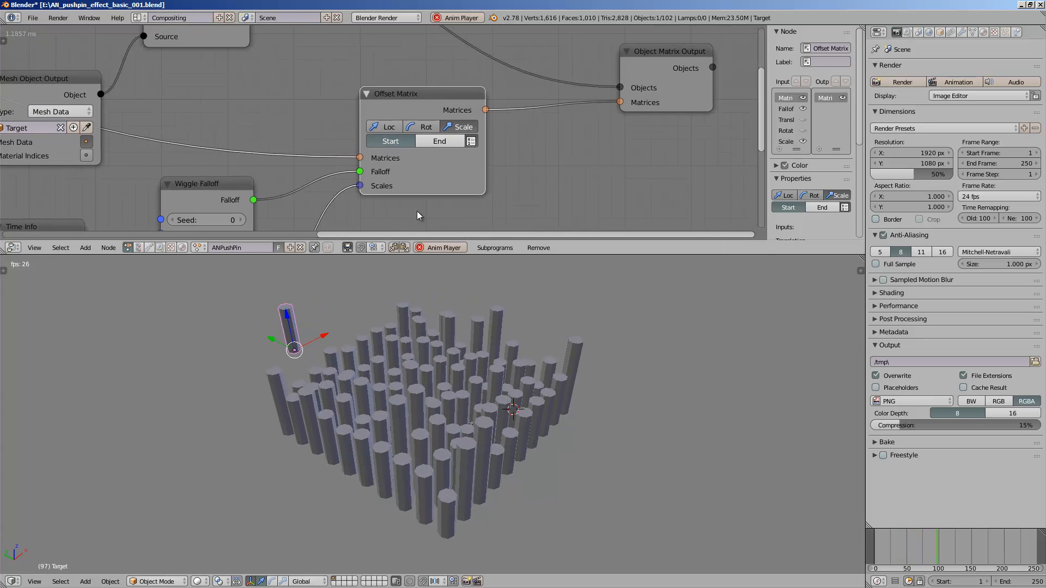
pyautogui.moveTo(482, 391); pyautogui.dragTo(455, 382, button='middle')
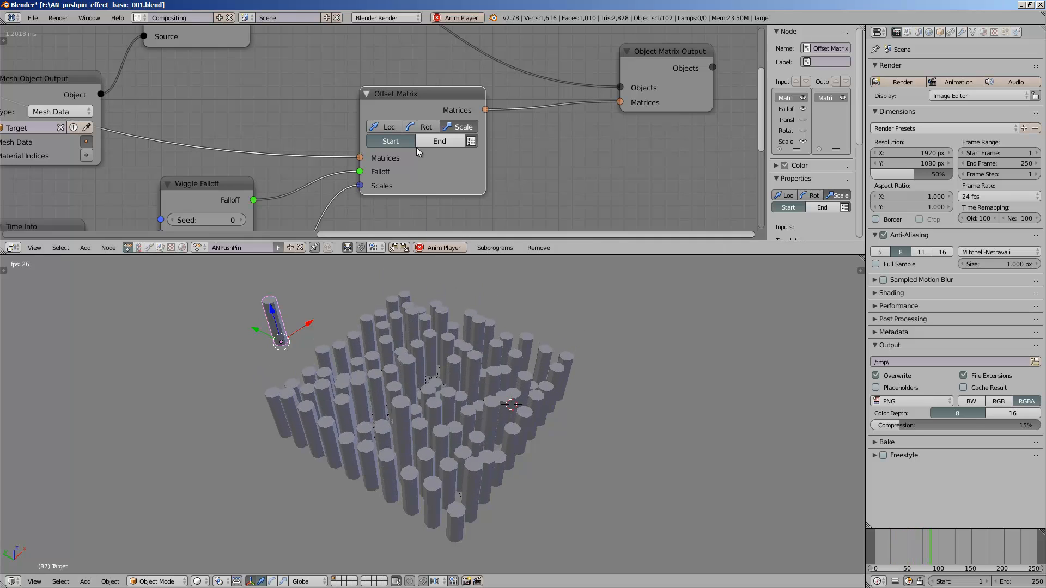
pyautogui.scroll(-1, 351, 101)
pyautogui.scroll(-3, 353, 101)
pyautogui.moveTo(353, 101); pyautogui.dragTo(394, 110, button='middle')
pyautogui.scroll(1, 394, 111)
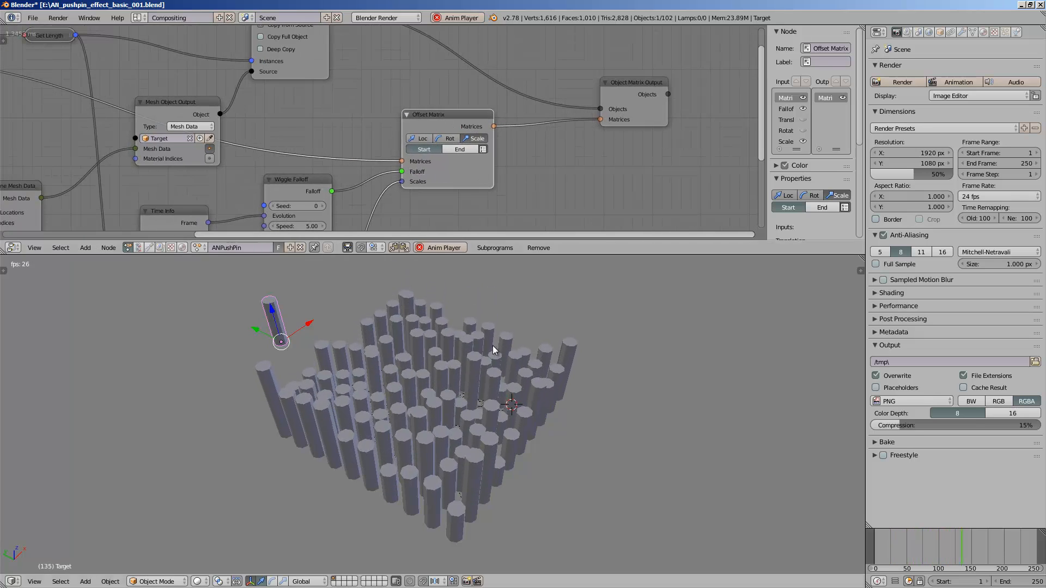
pyautogui.moveTo(524, 394); pyautogui.dragTo(509, 400, button='middle')
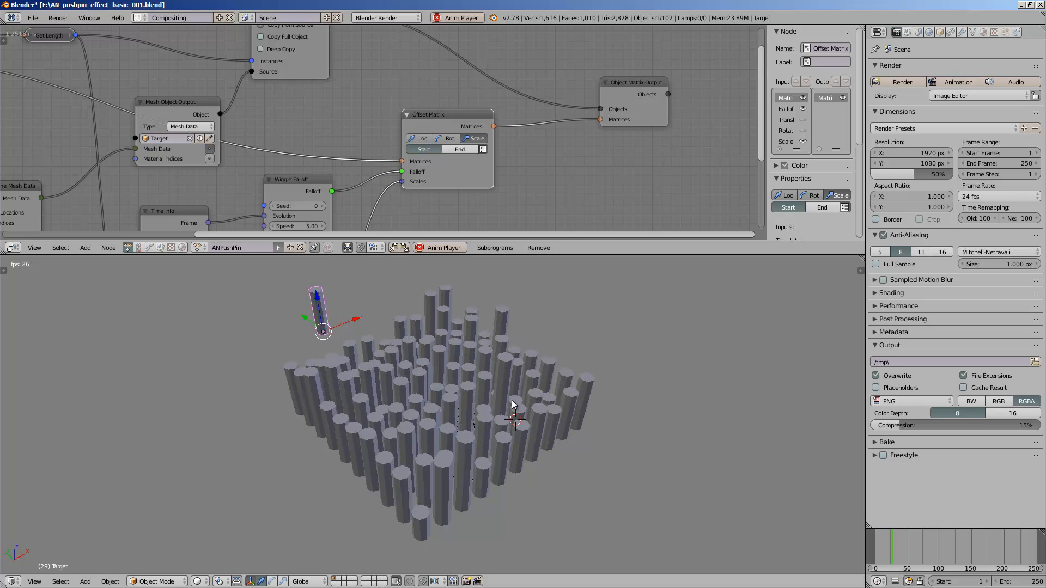
pyautogui.moveTo(512, 404); pyautogui.dragTo(387, 511, button='middle')
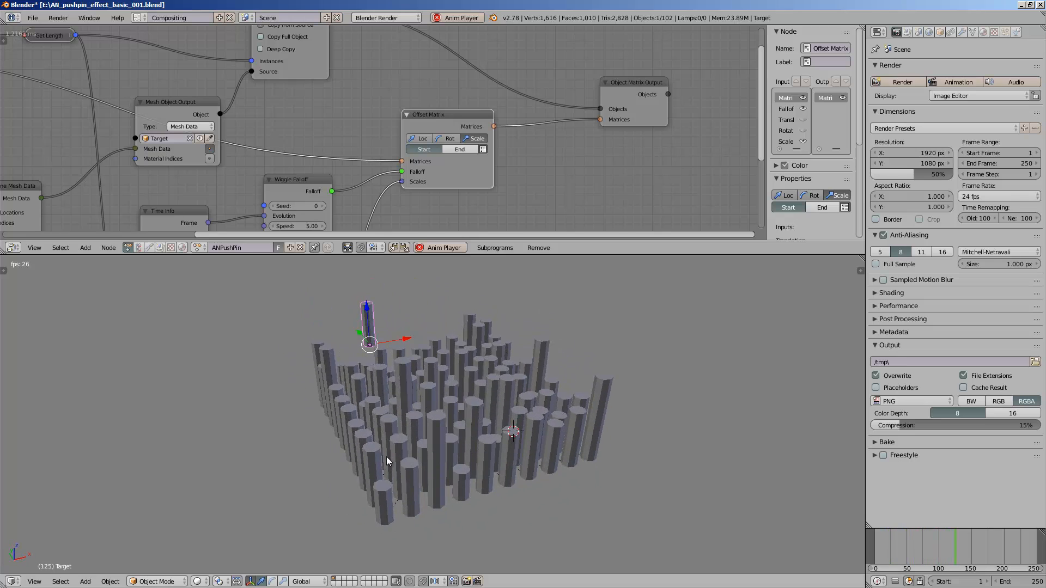
pyautogui.moveTo(390, 488); pyautogui.dragTo(482, 394, button='middle')
pyautogui.scroll(-3, 506, 175)
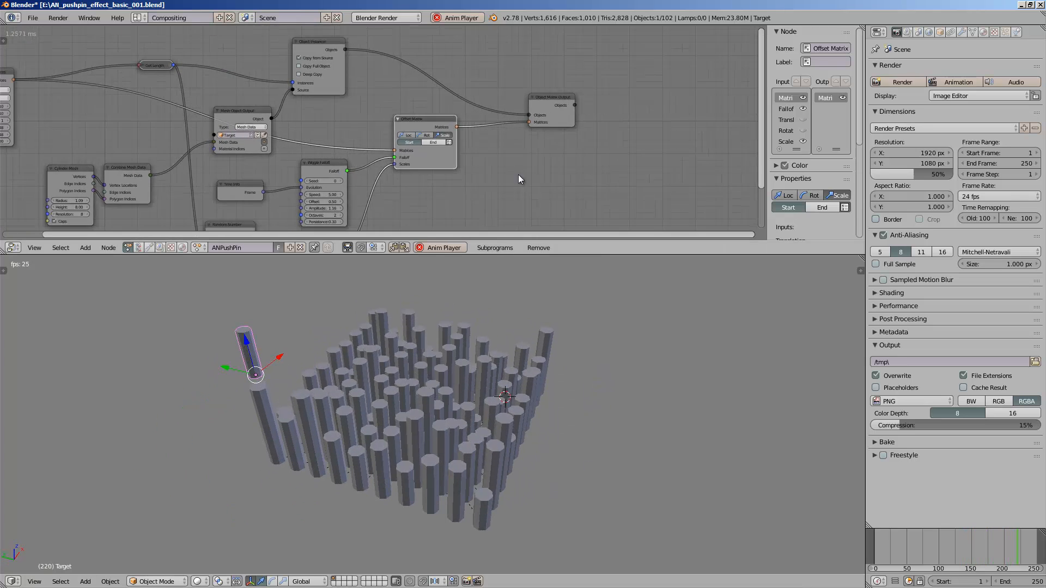
pyautogui.moveTo(543, 378); pyautogui.dragTo(534, 367, button='middle')
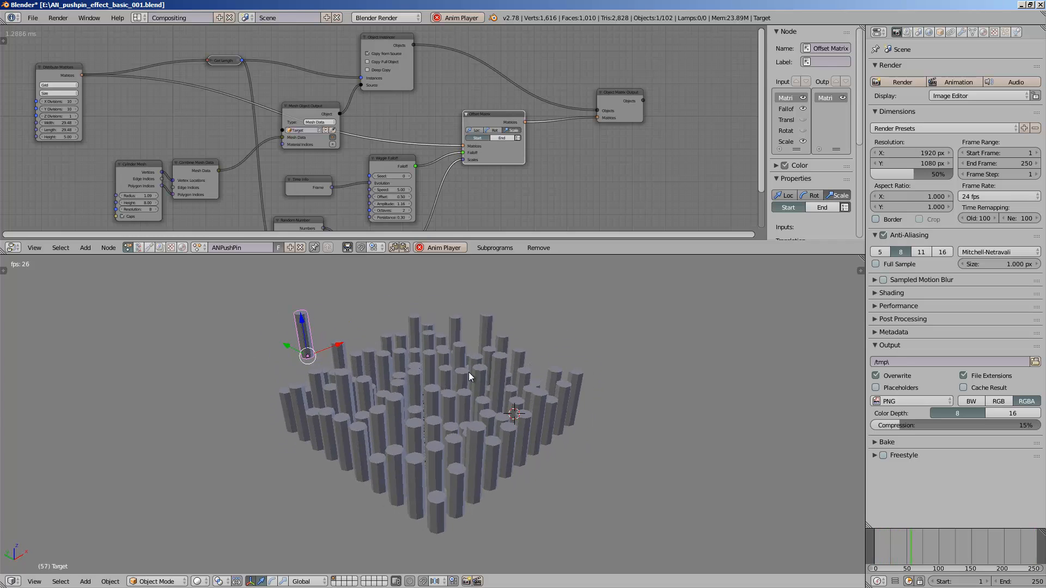
# Hide the node editor's properties sidebar and enlarge the node editor to fit the whole node tree.
pyautogui.scroll(-1, 450, 145)
pyautogui.moveTo(447, 141); pyautogui.dragTo(469, 142, button='middle')
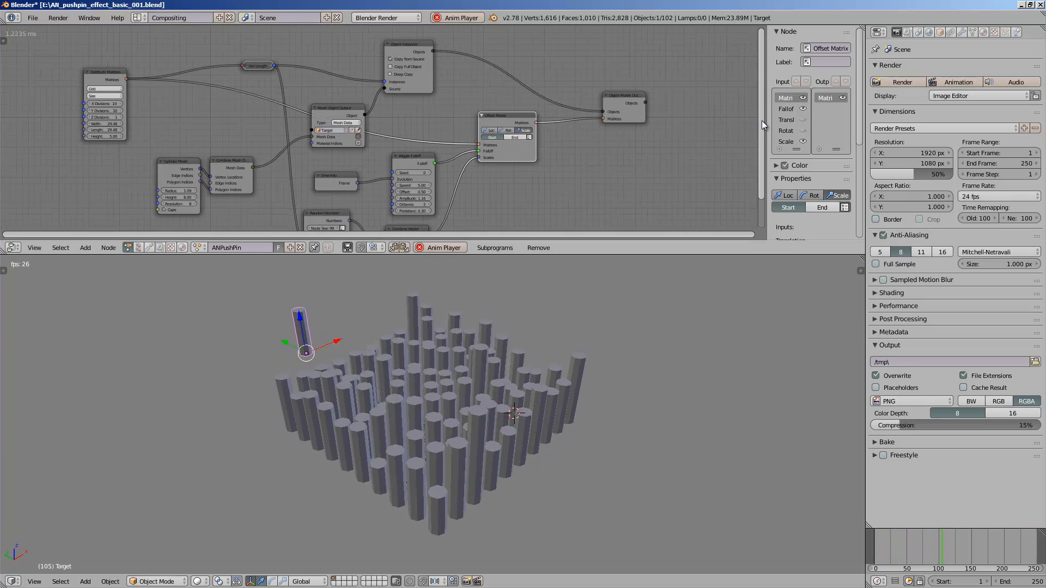
pyautogui.press('n')
pyautogui.moveTo(775, 254); pyautogui.dragTo(652, 334)
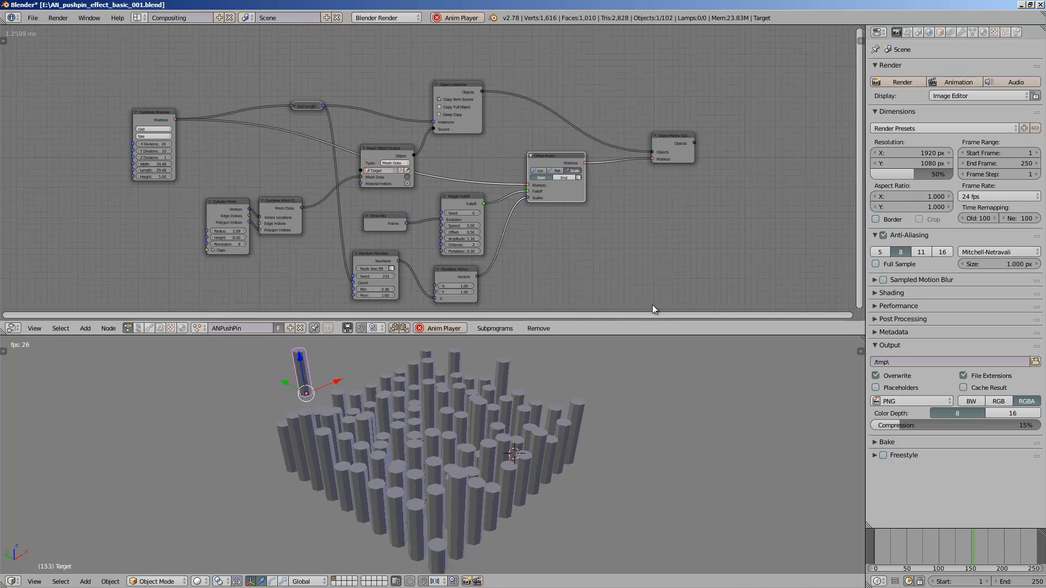